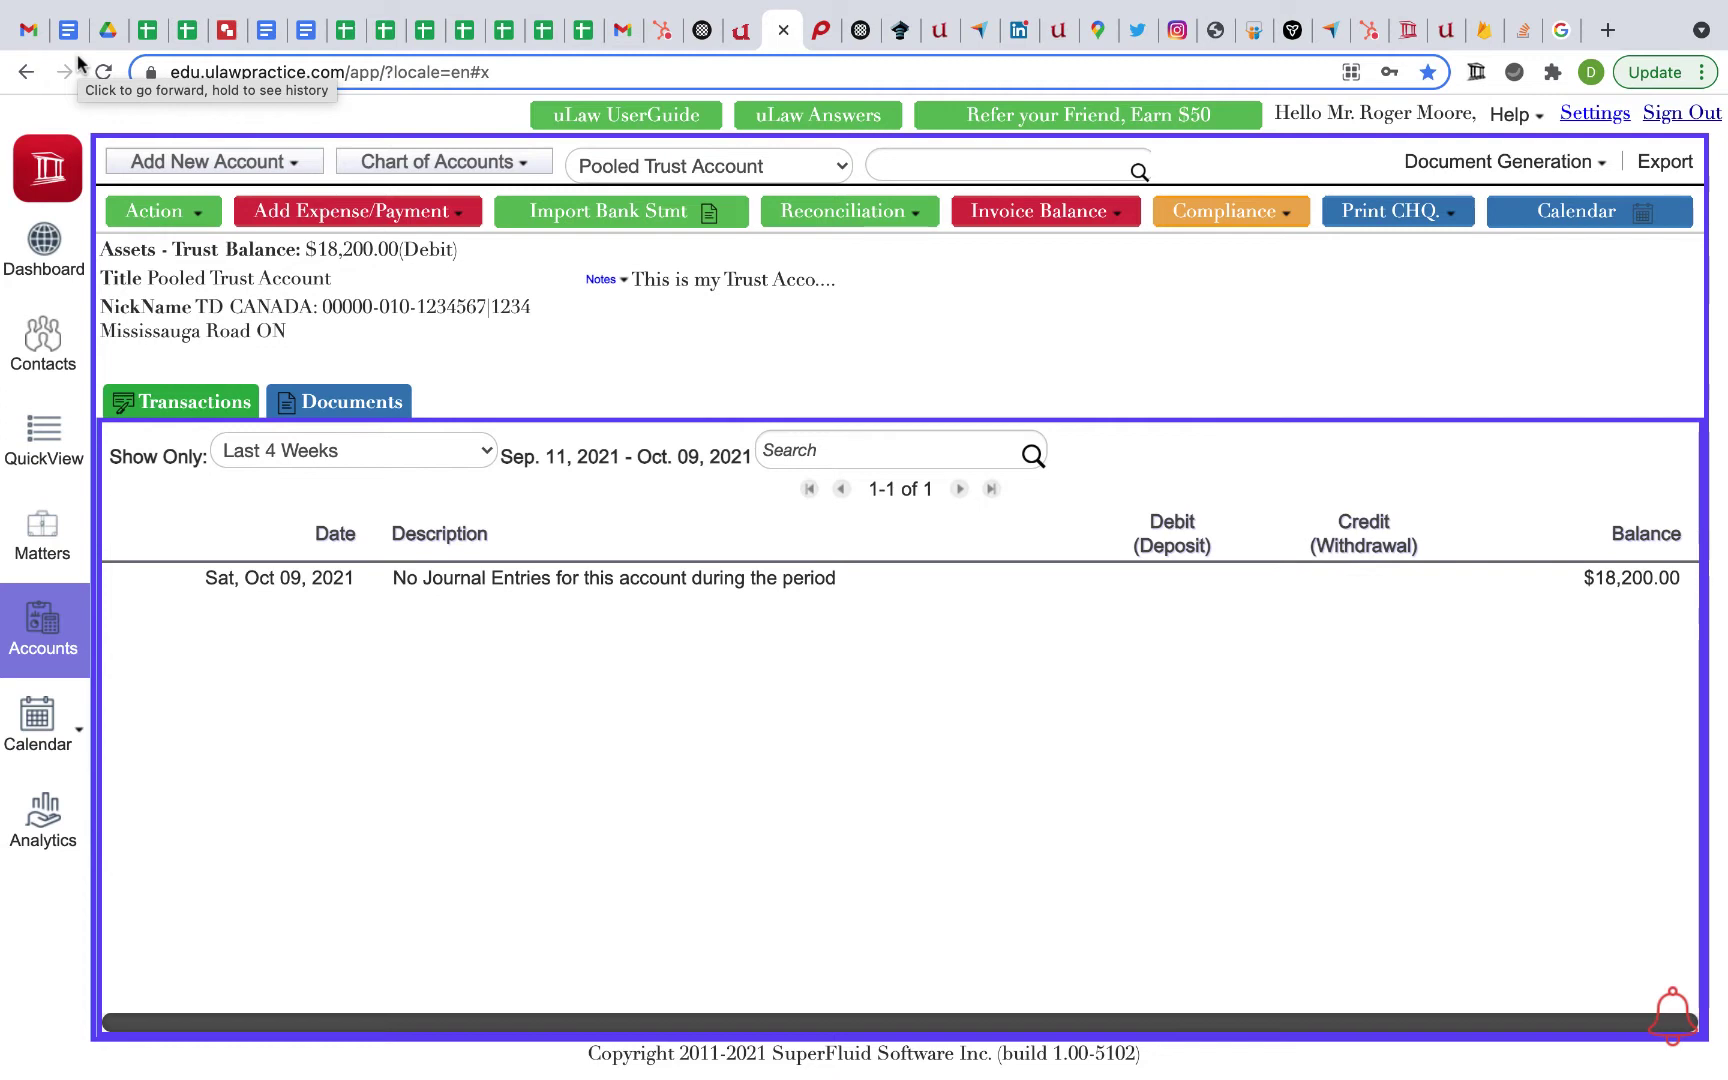
- In Connect Bank, keep Pooled Trust Account as the trust bank and set the first general bank to RBC - Saving s Account
left_click(190, 213)
mouse_move(200, 584)
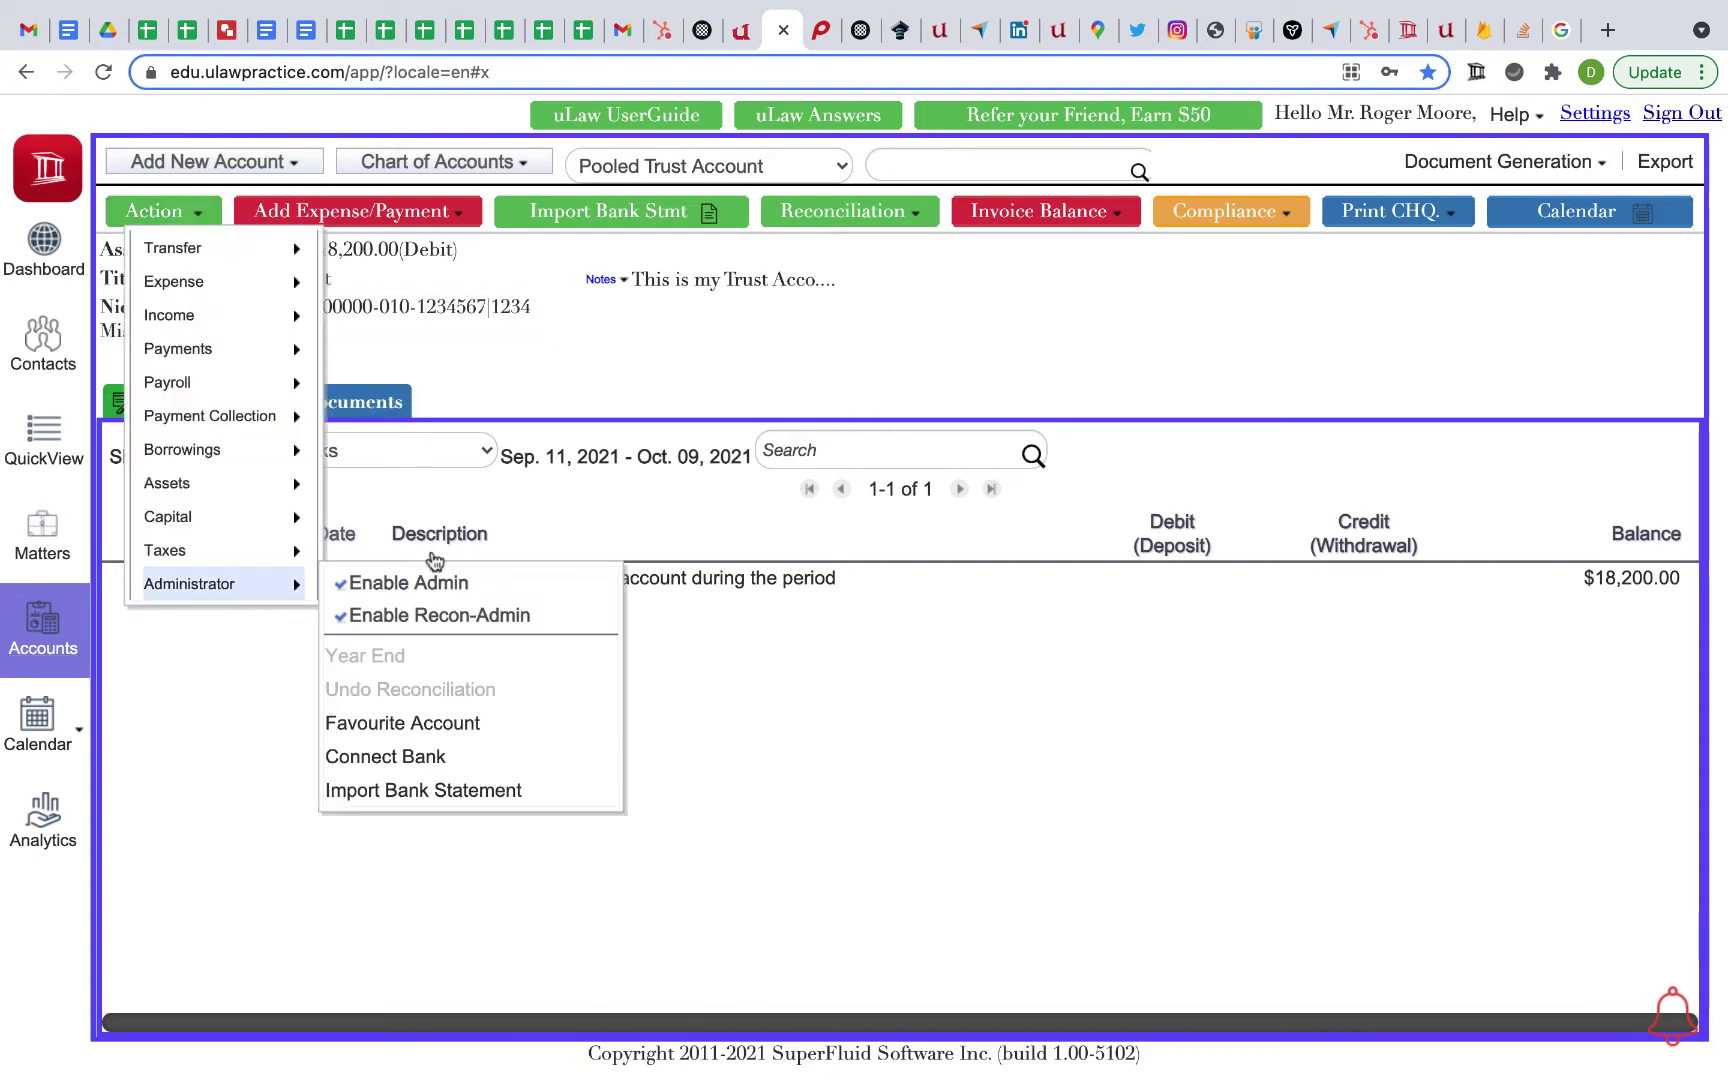
left_click(389, 758)
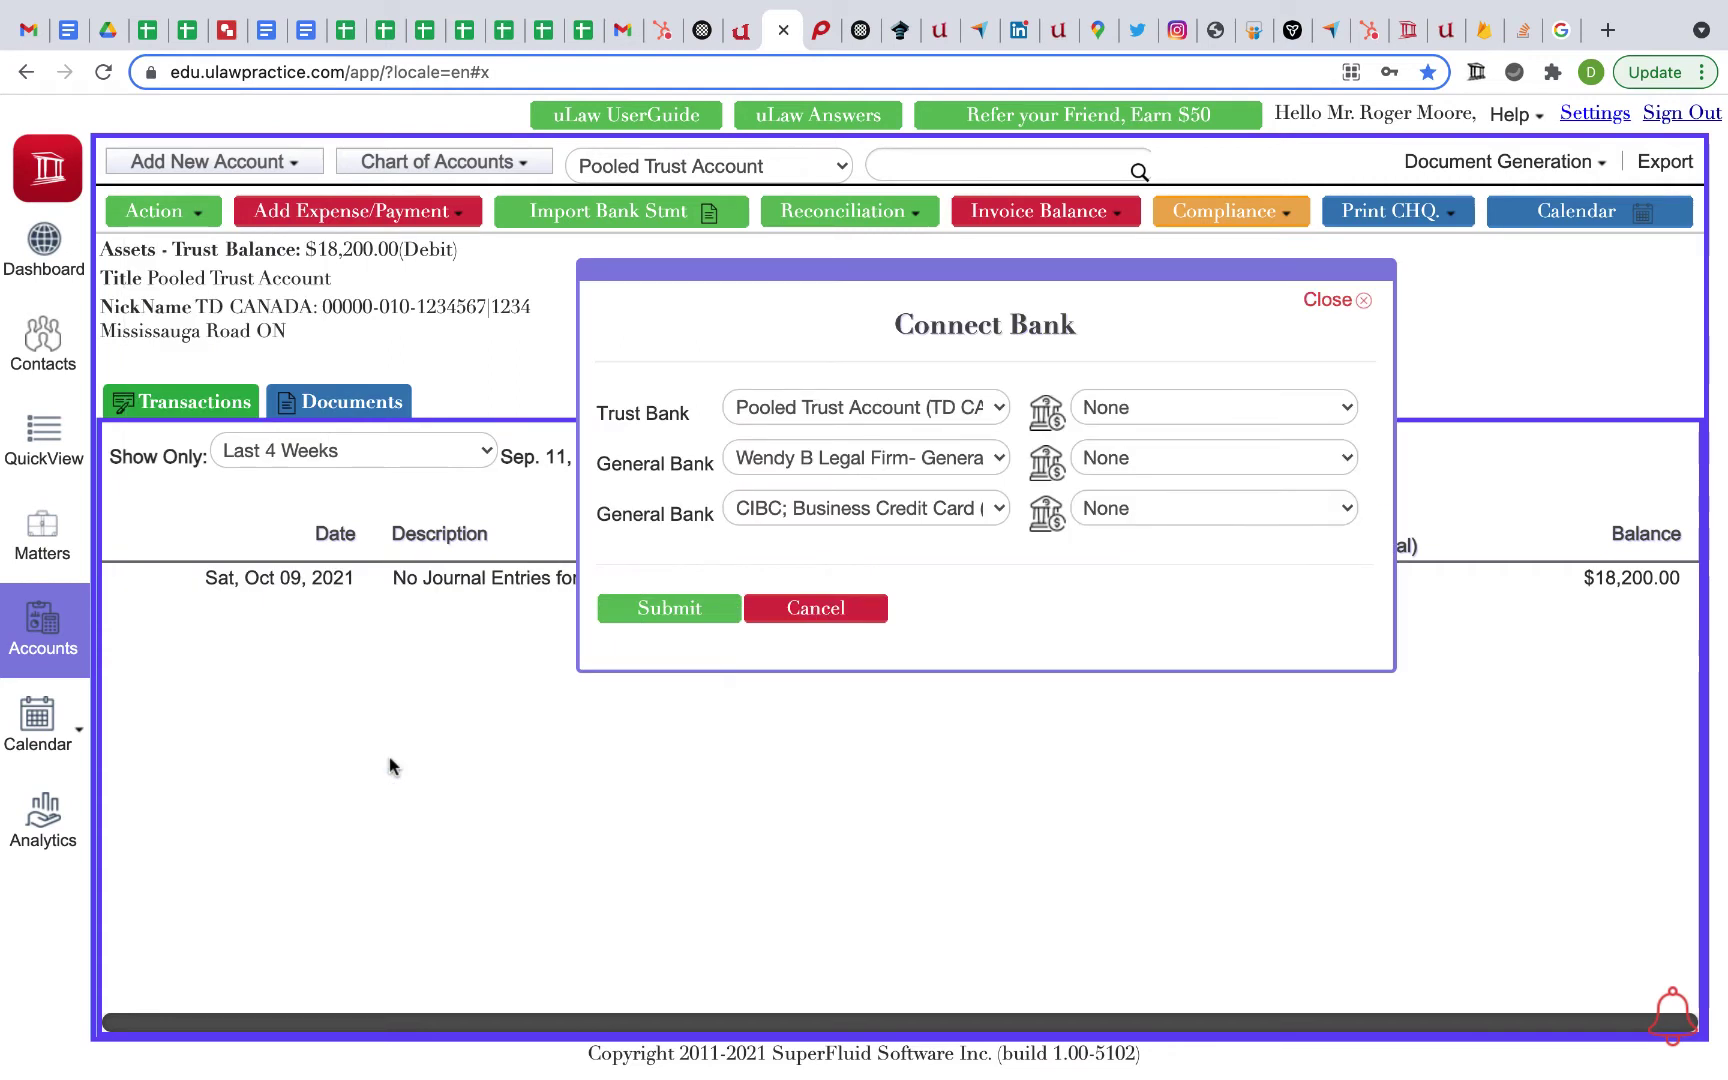
left_click(920, 410)
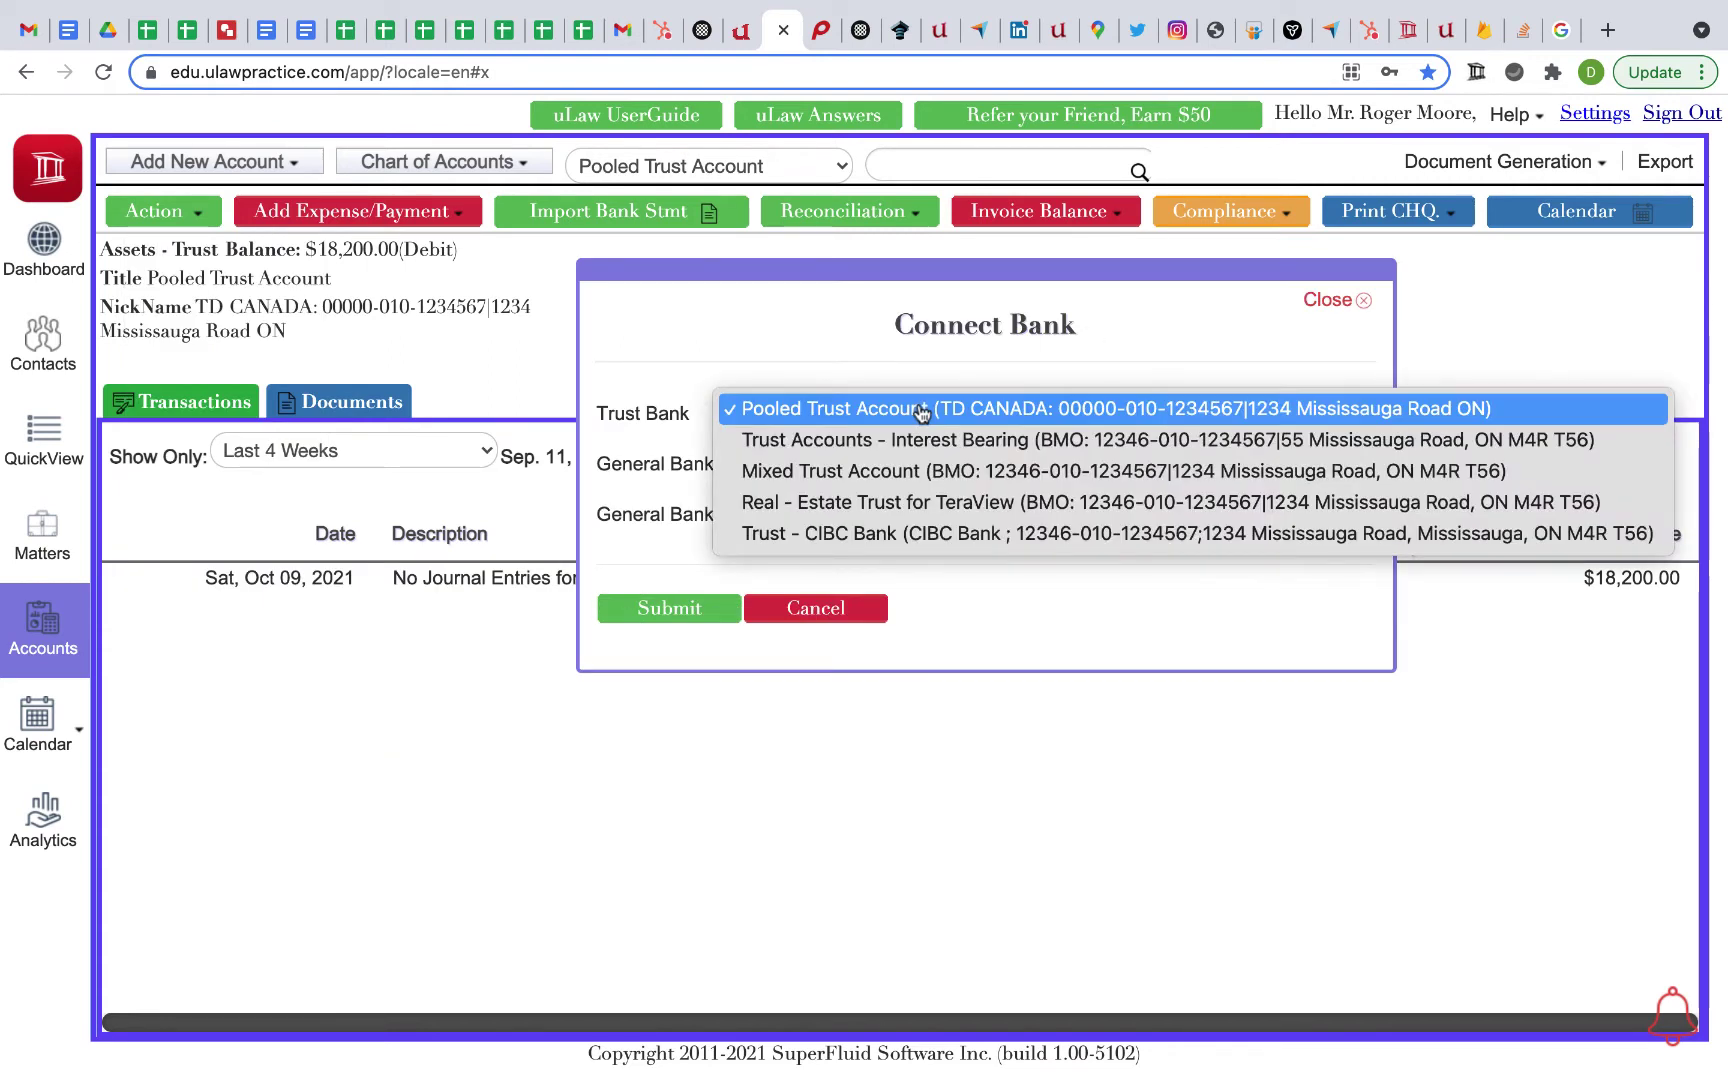
left_click(920, 410)
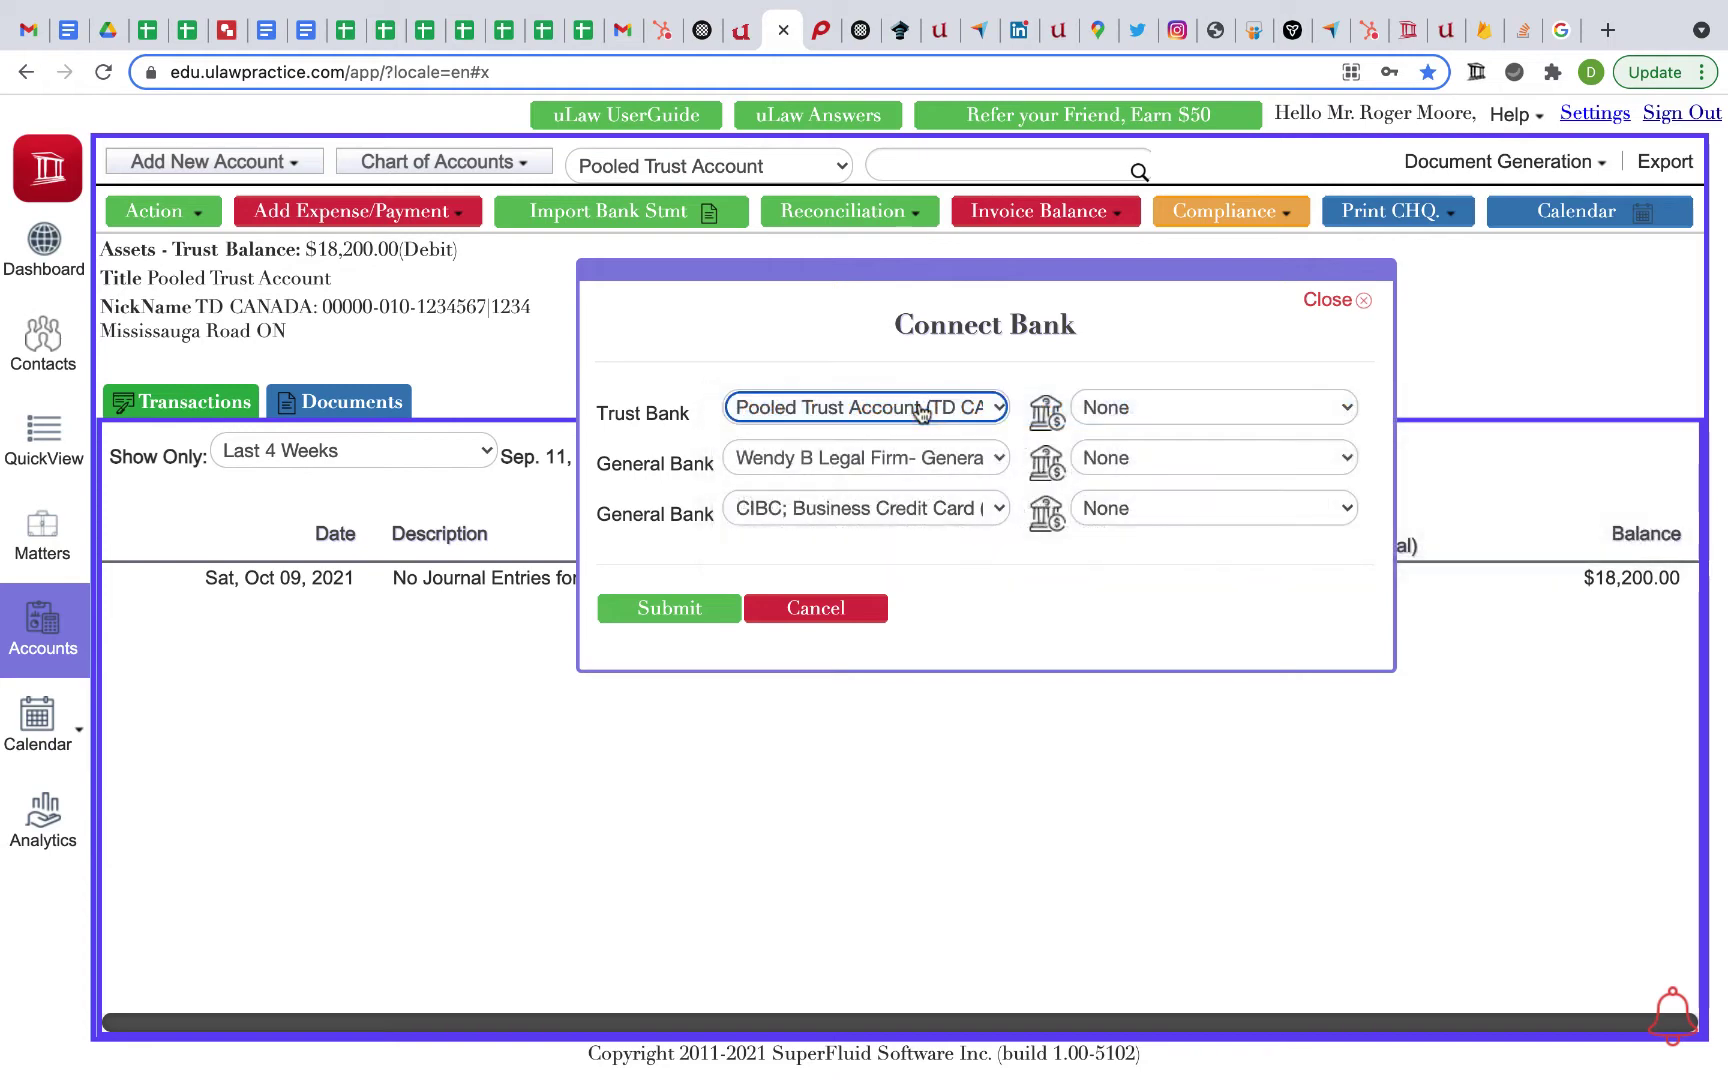
left_click(846, 463)
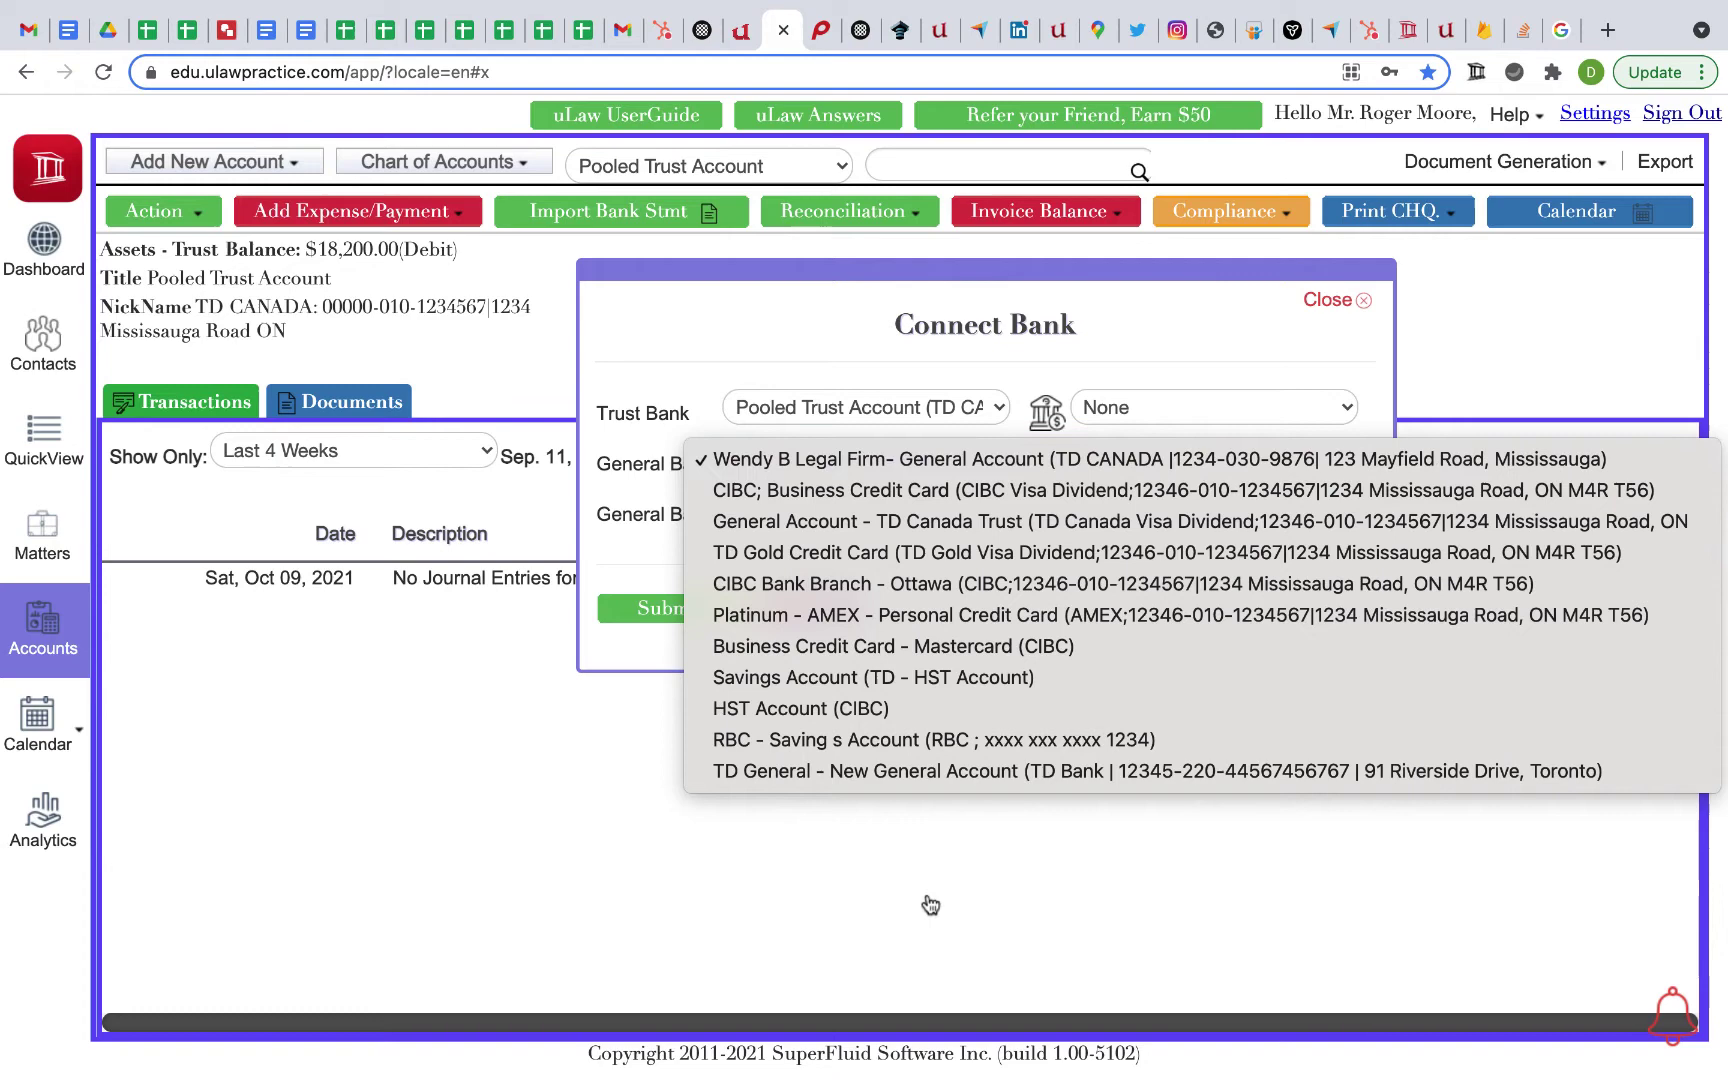
left_click(857, 741)
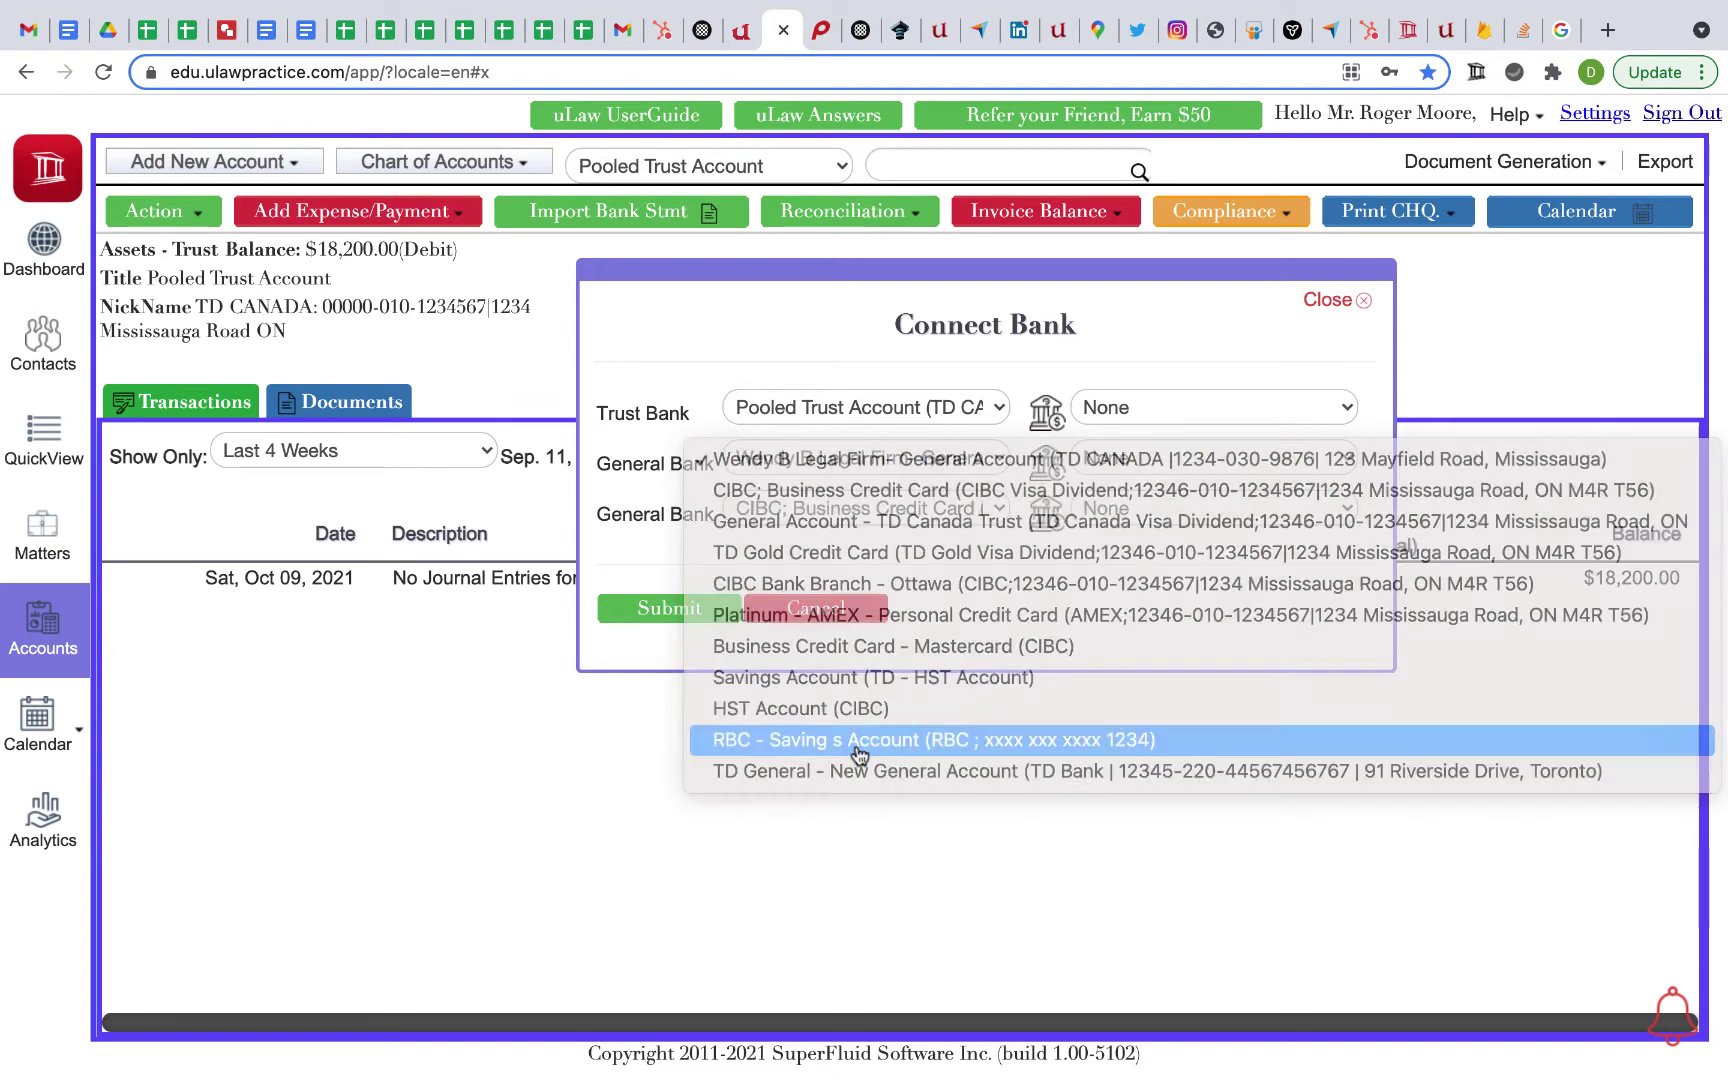
left_click(852, 512)
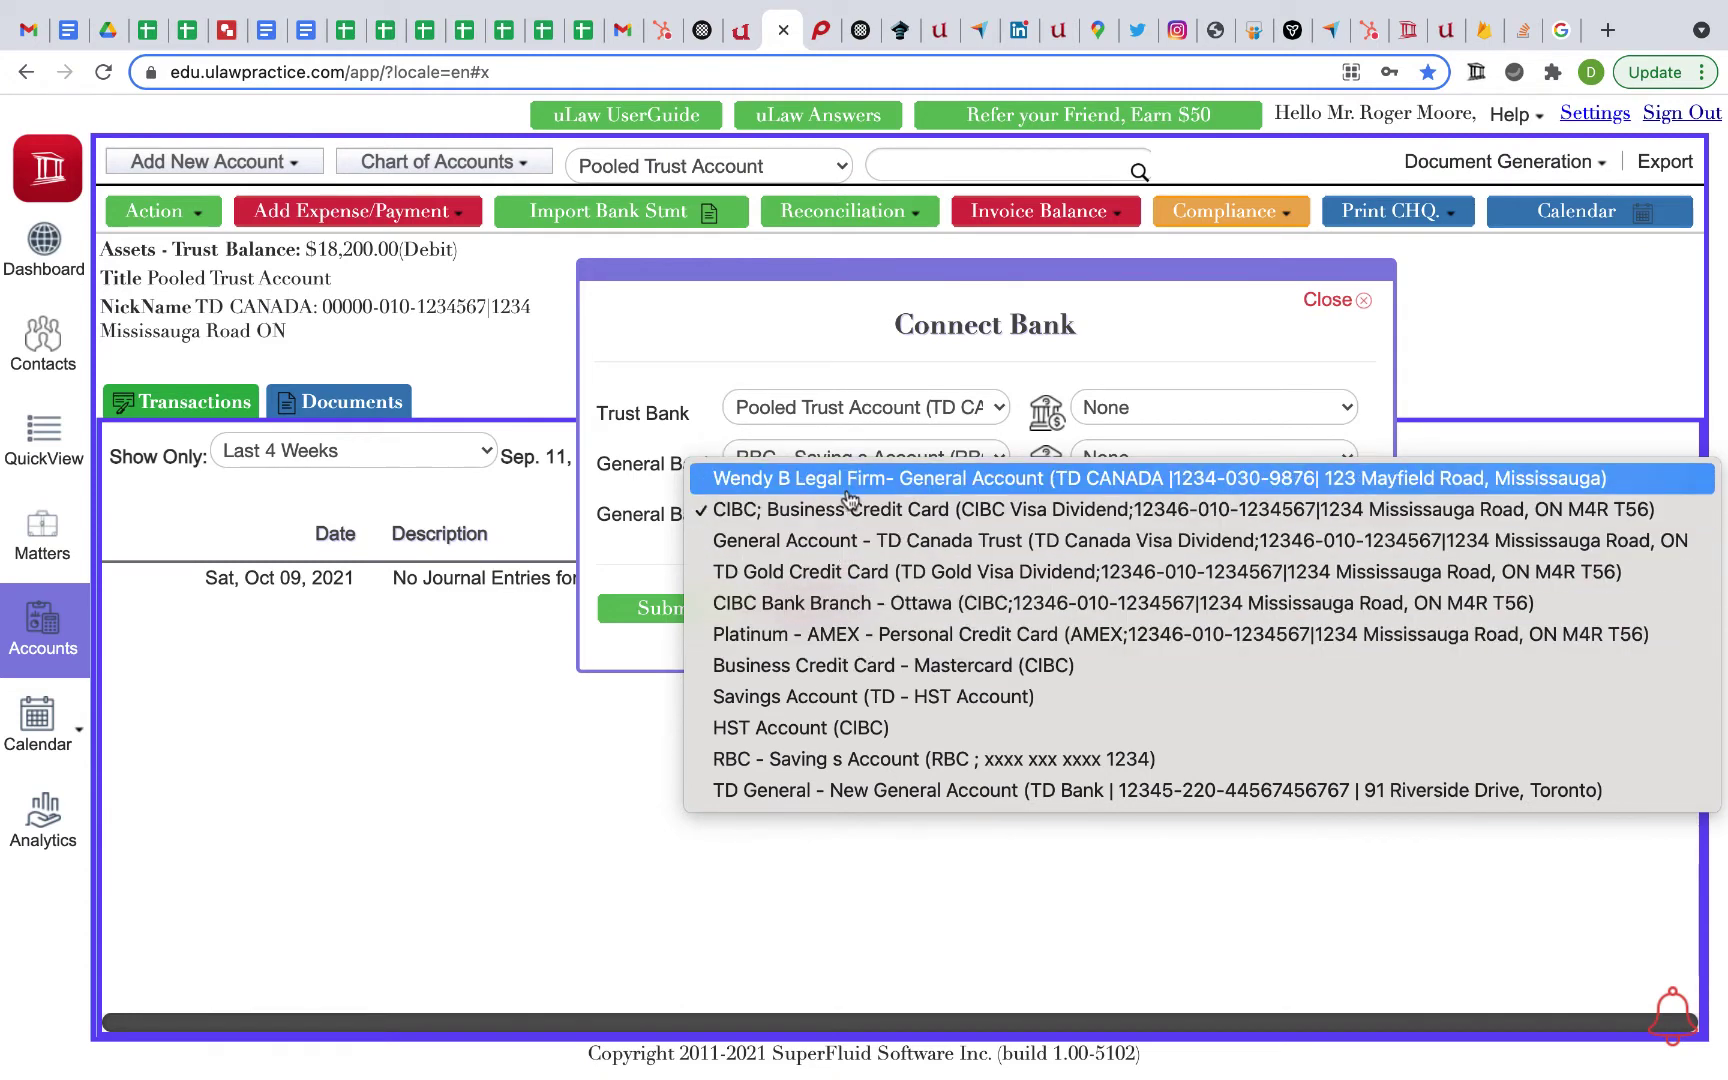
- Set the second general bank to HST Account (CIBC) and choose Canadian Tire Bank in Plaid by searching 'tire'
left_click(841, 730)
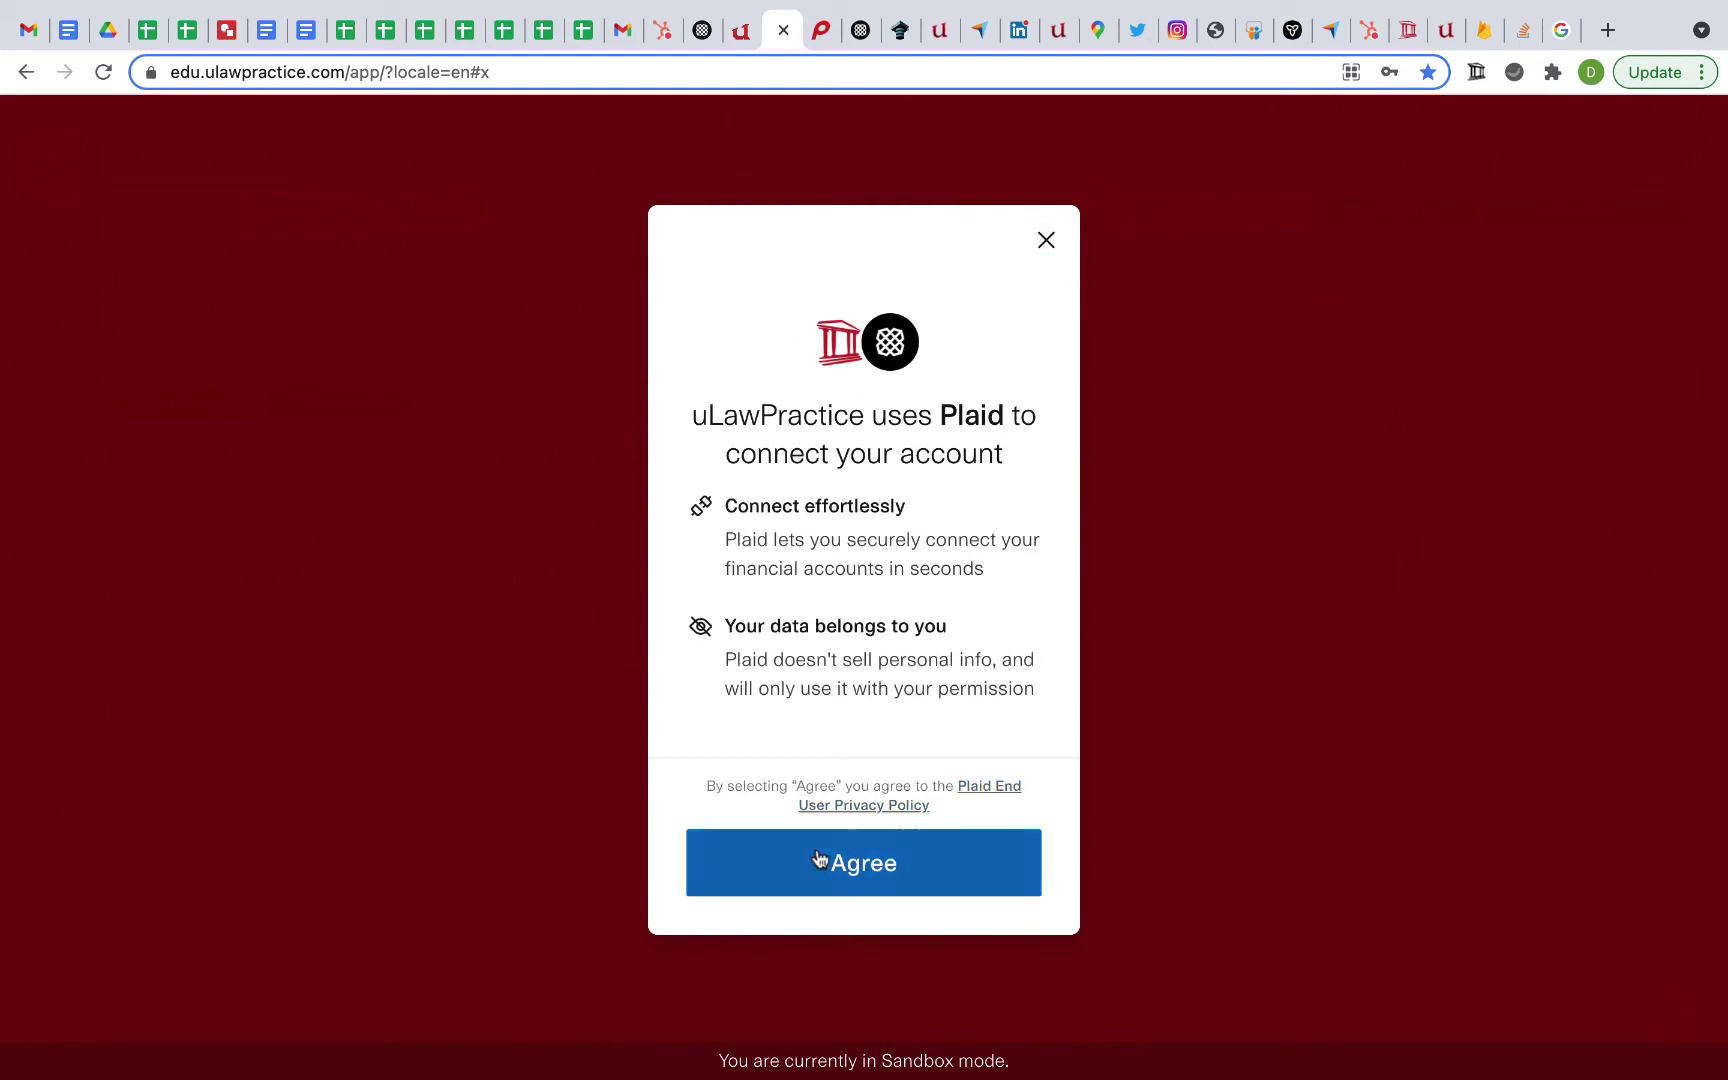
left_click(816, 857)
left_click(768, 362)
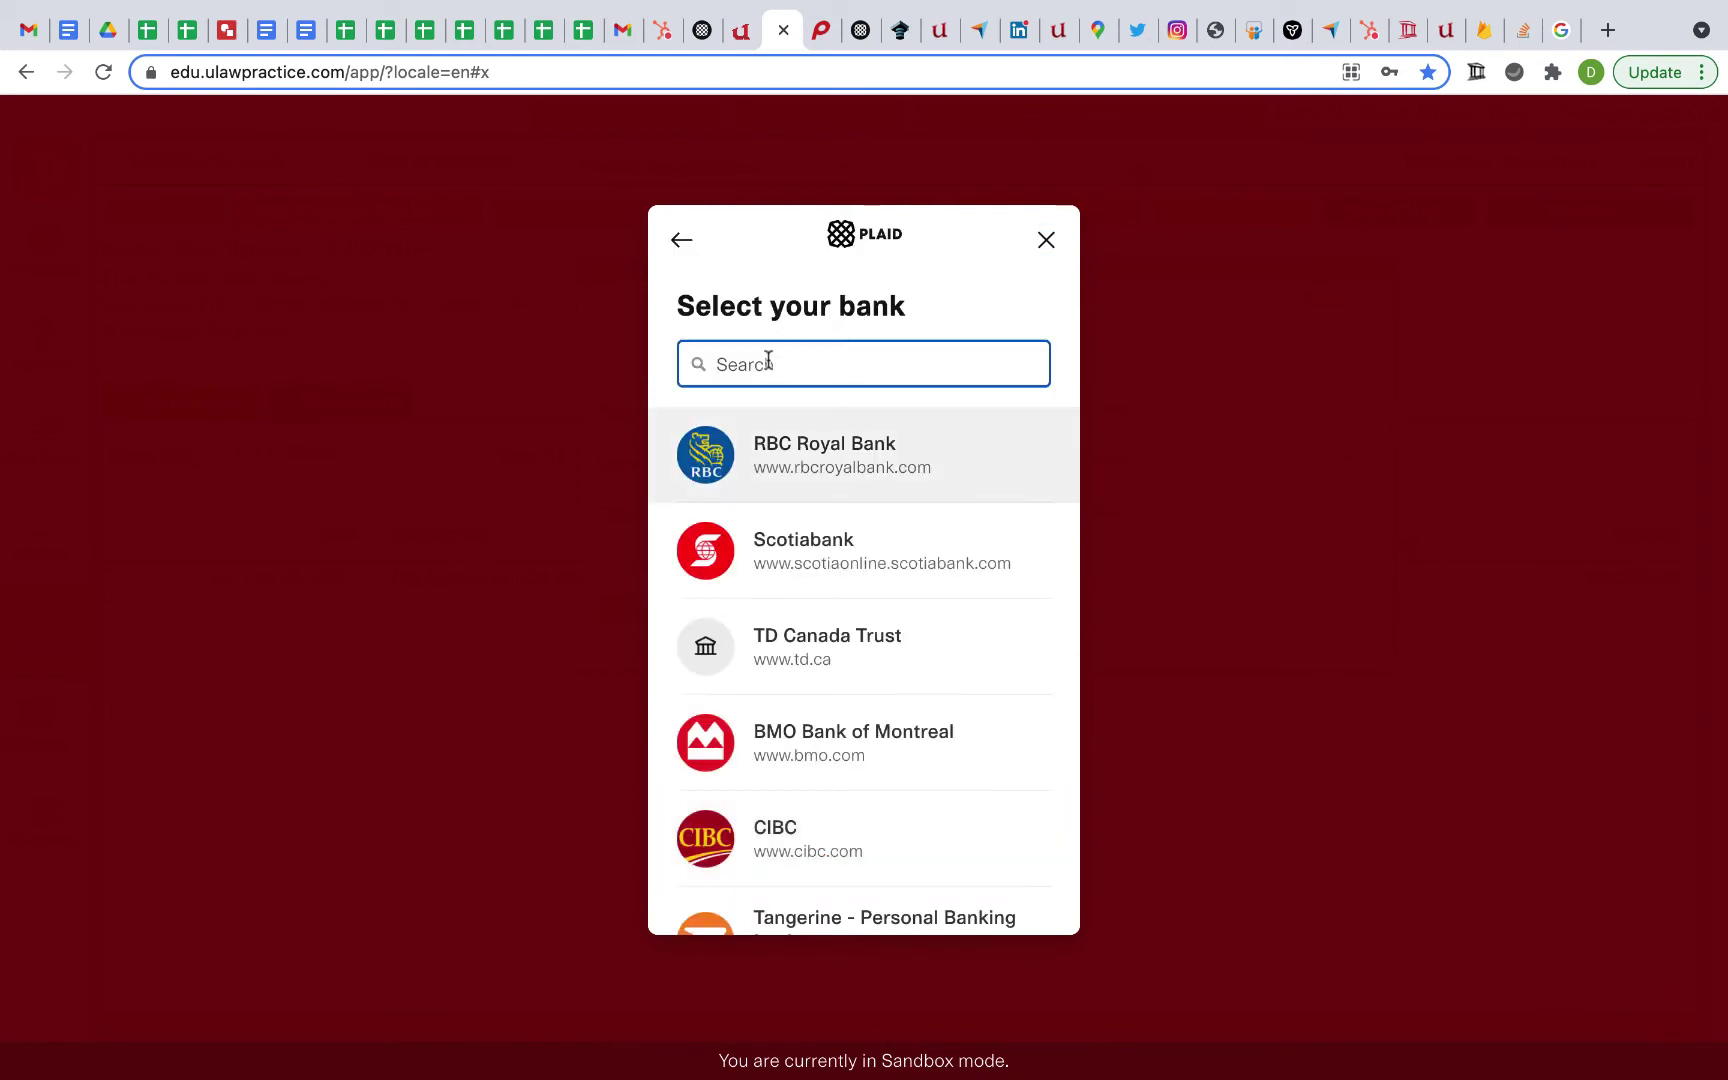
type("tire")
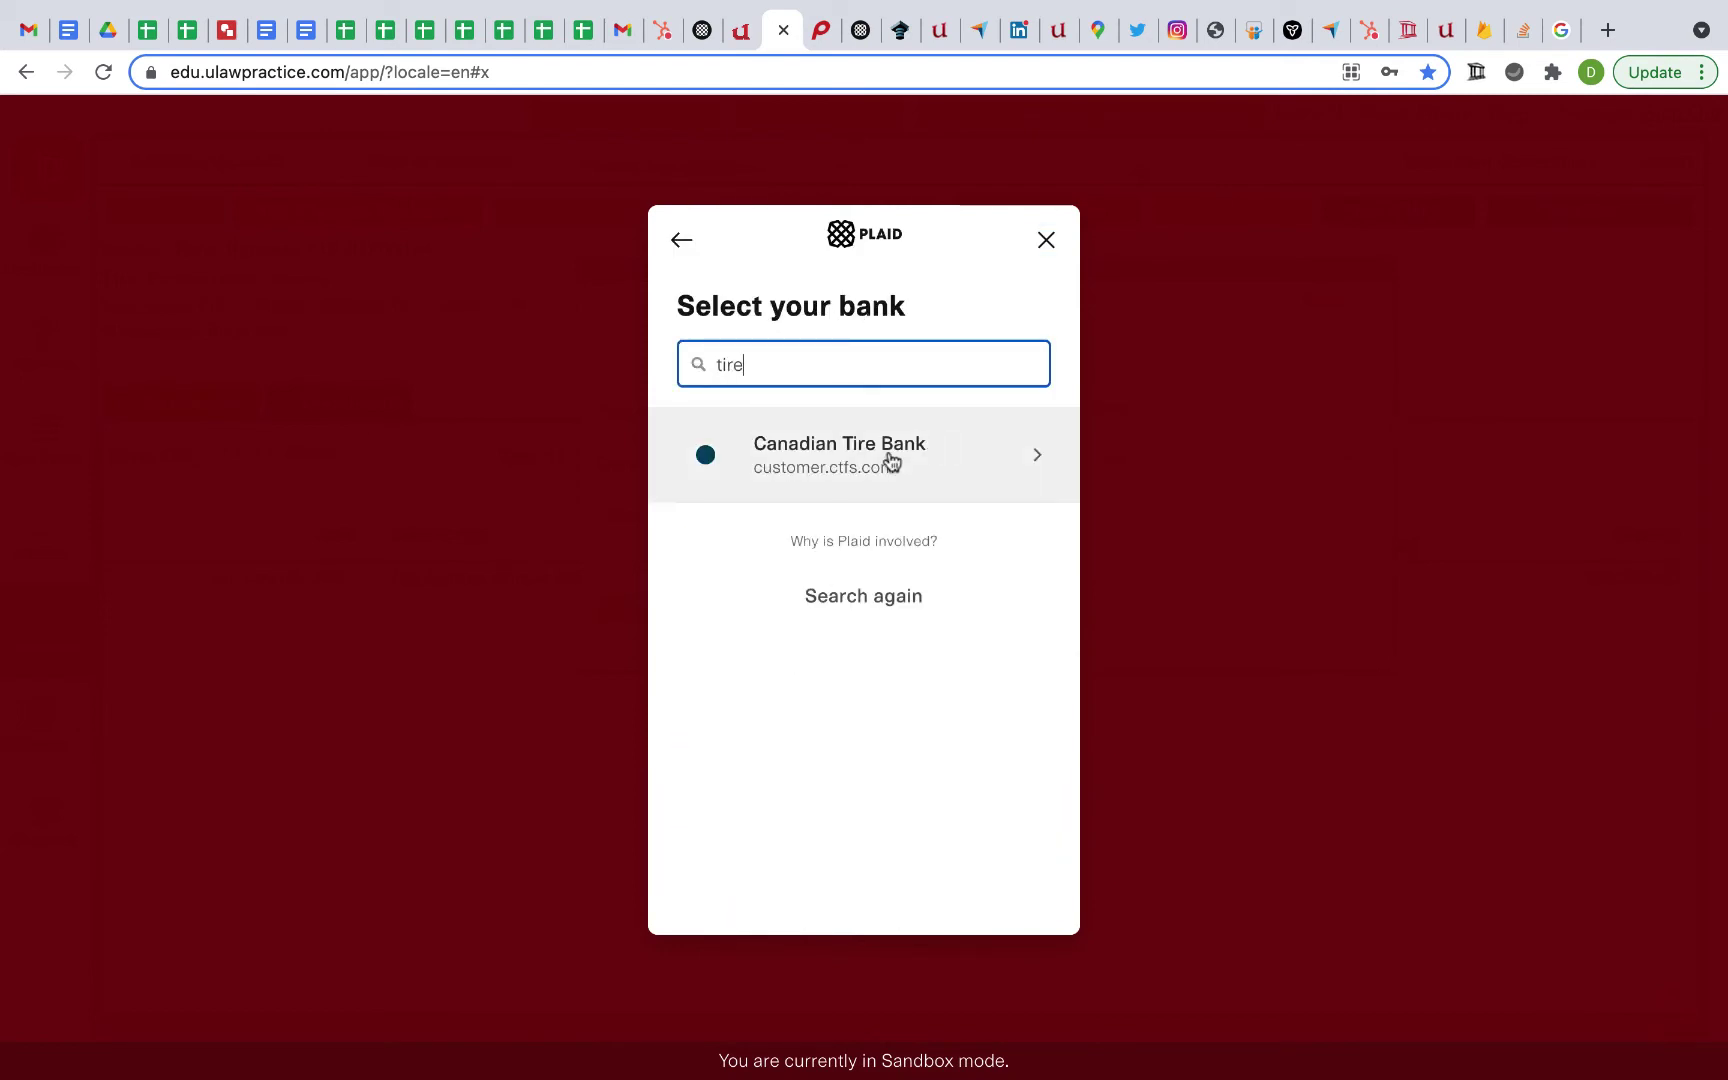
left_click(891, 455)
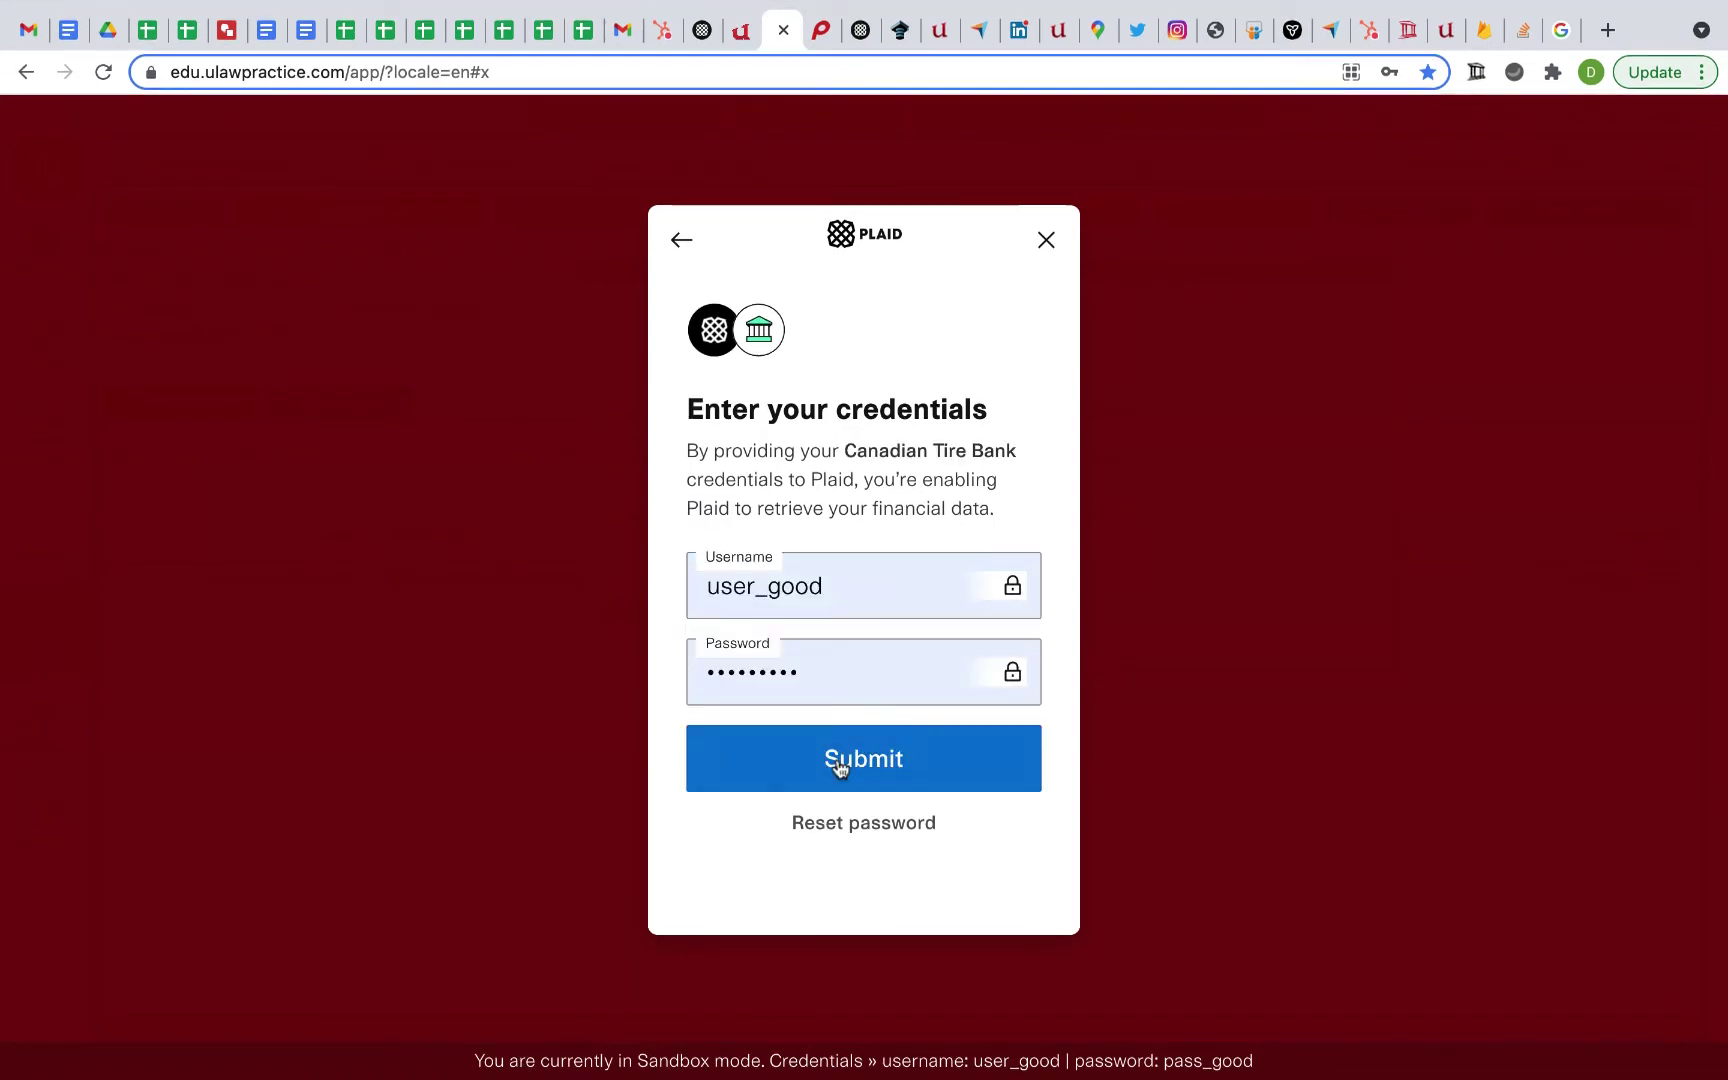
- Finish the Canadian Tire Bank login and link HST Account to Plaid Credit Card (***3333)
left_click(837, 763)
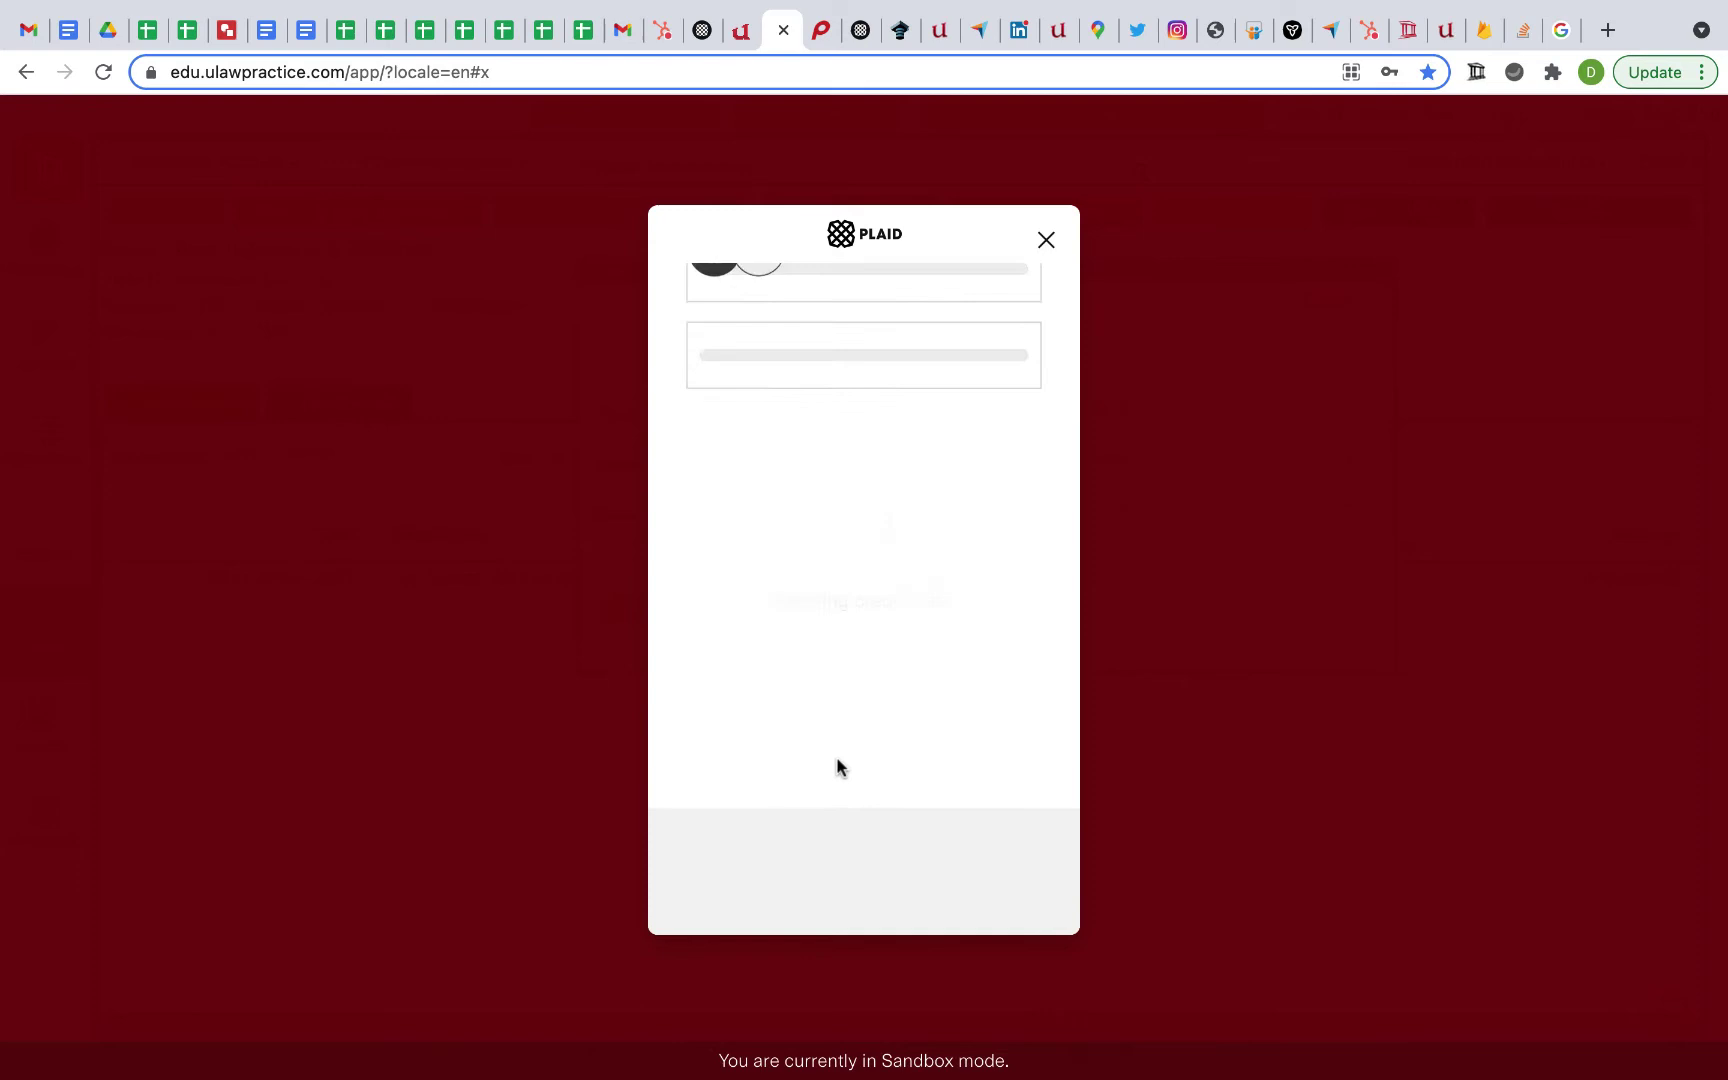
left_click(850, 885)
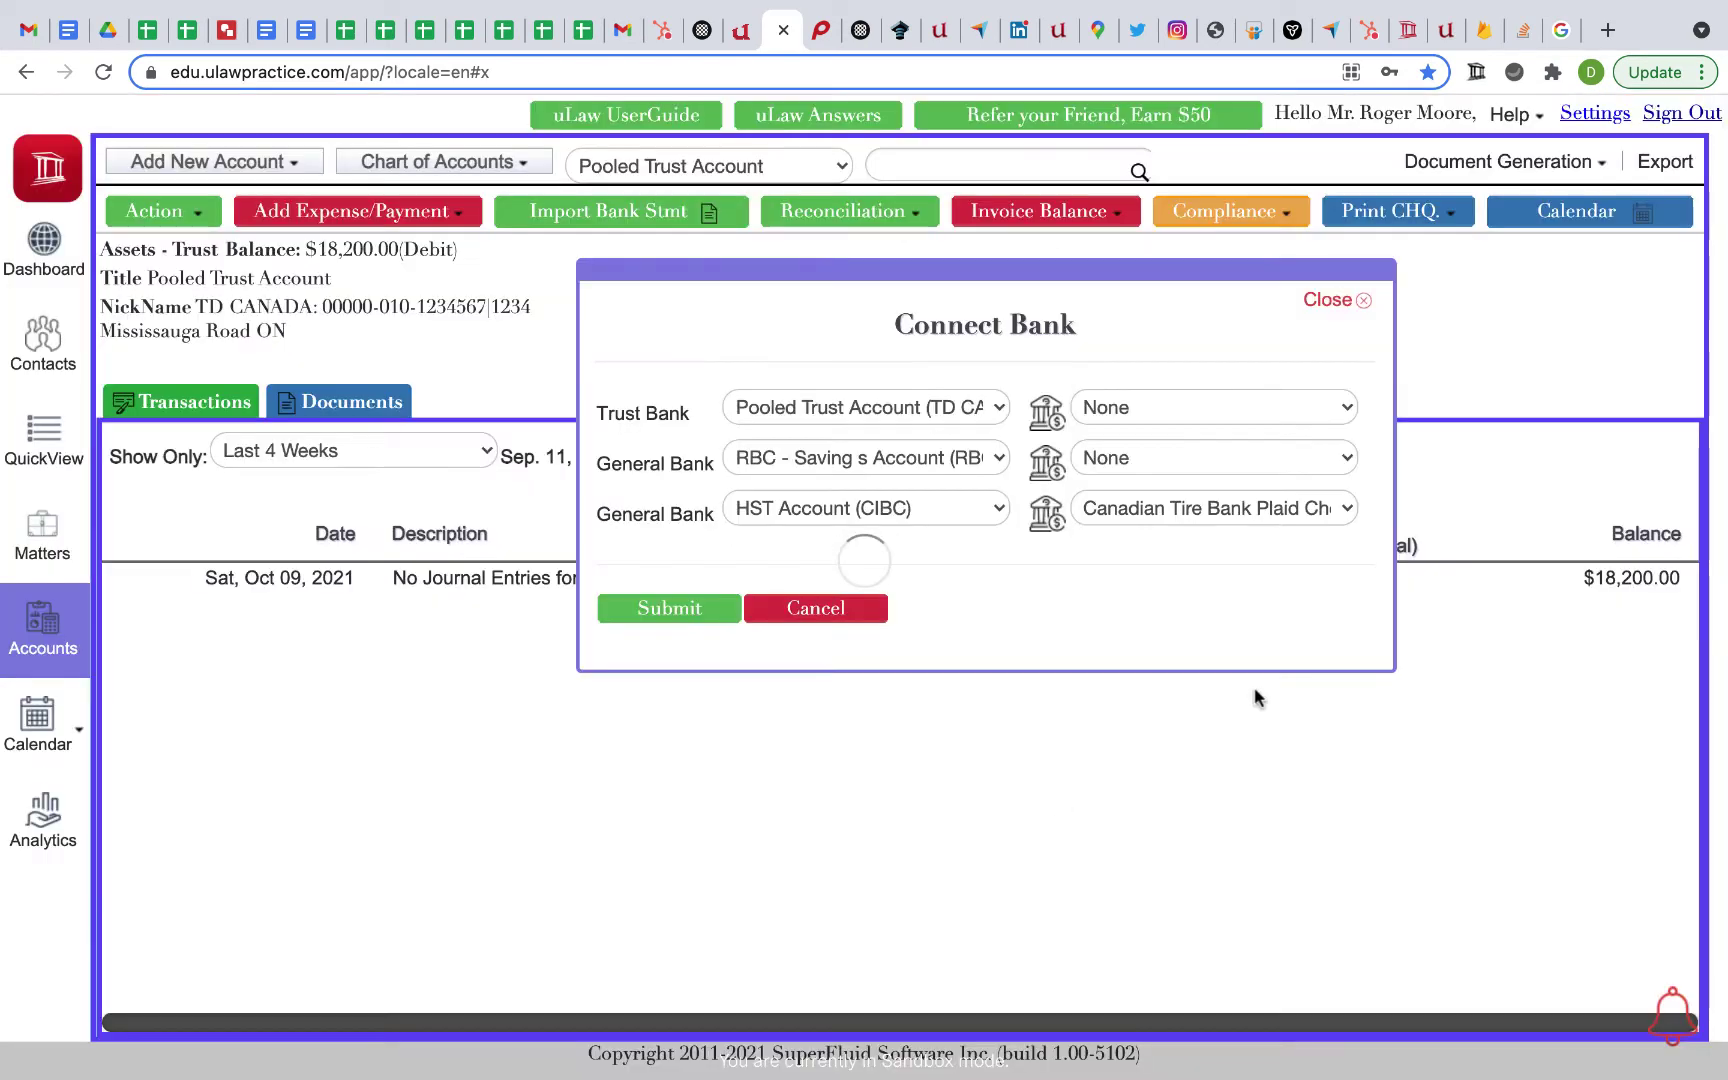
left_click(1244, 515)
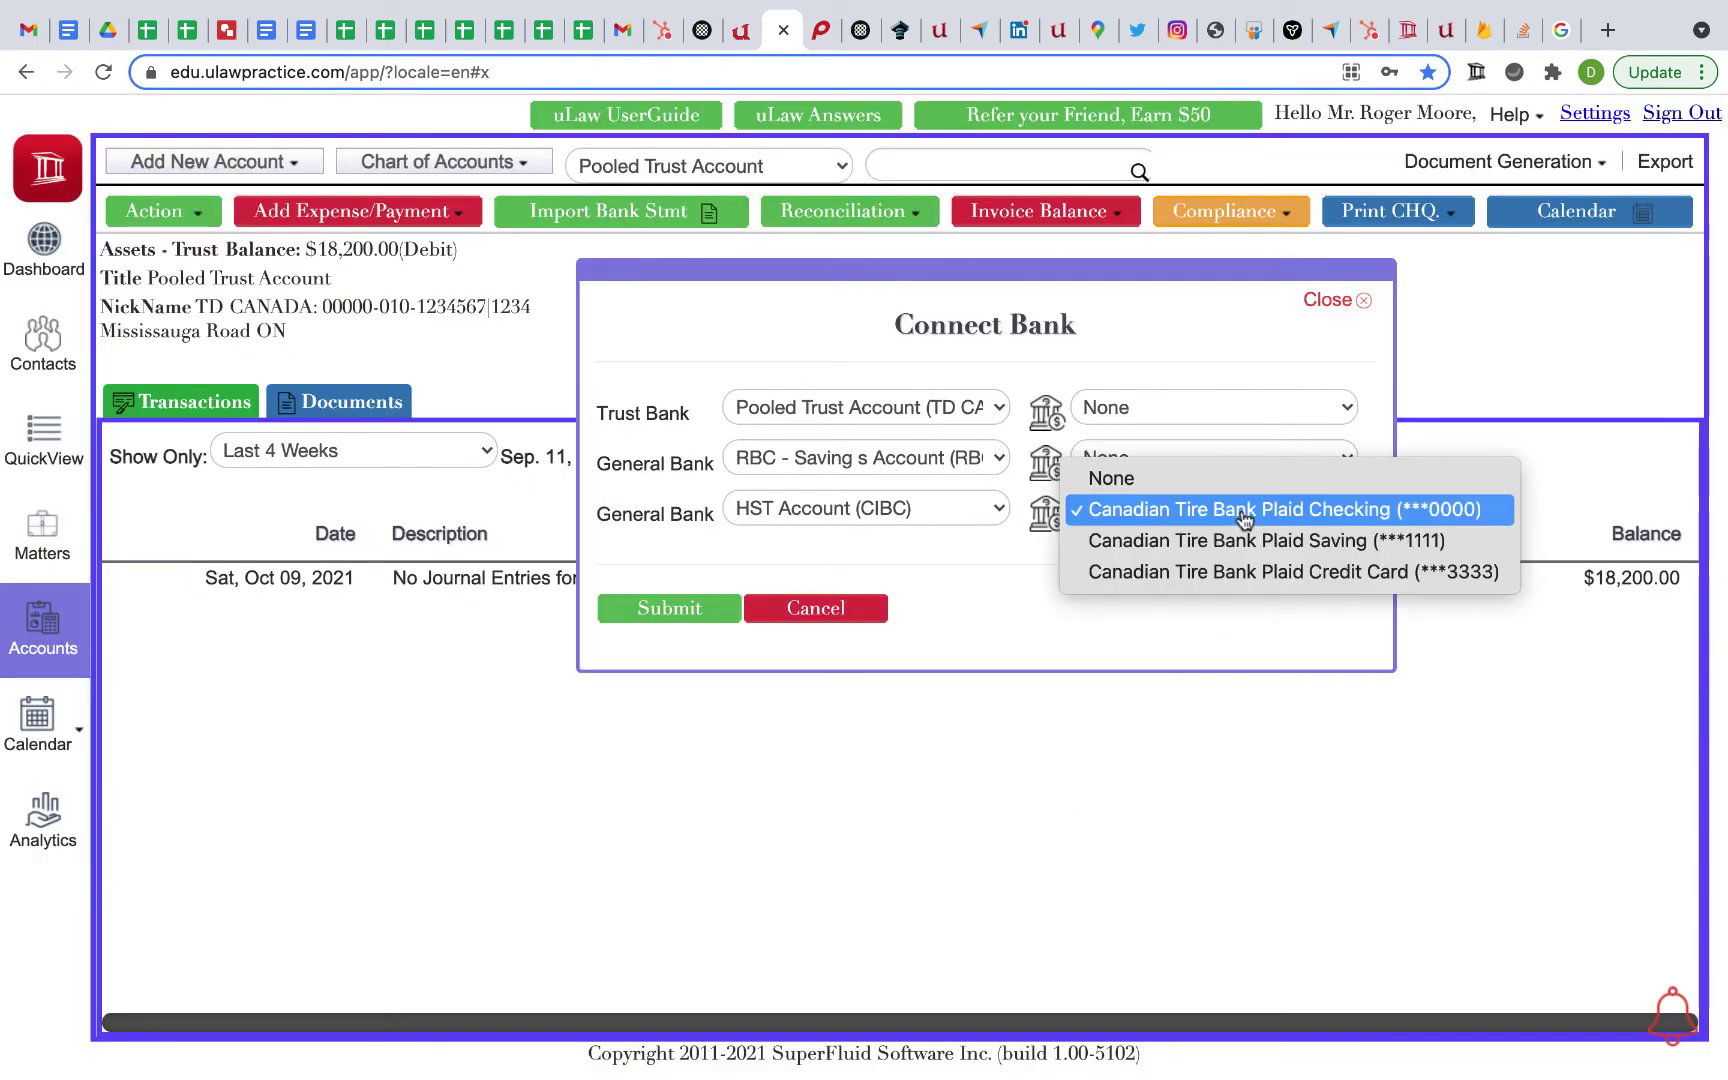
left_click(1286, 574)
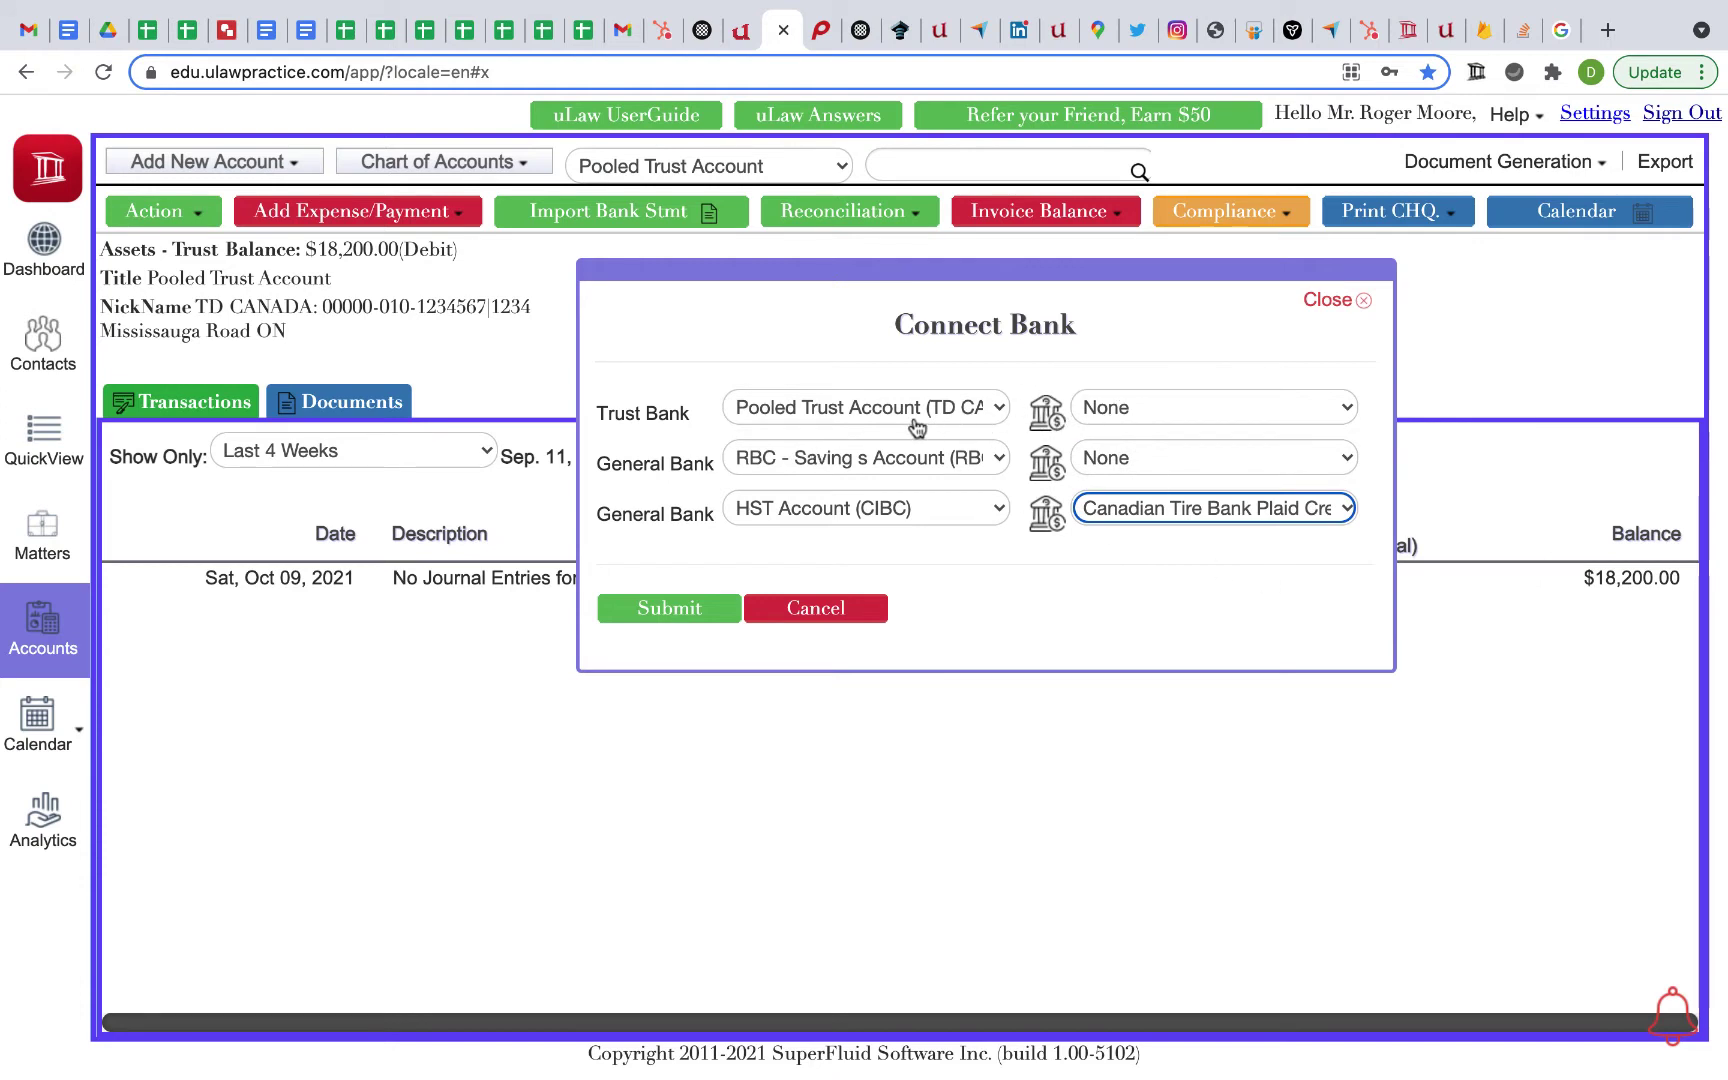
- Start a Plaid connection for the trust bank and choose TD Canada Trust
left_click(1054, 420)
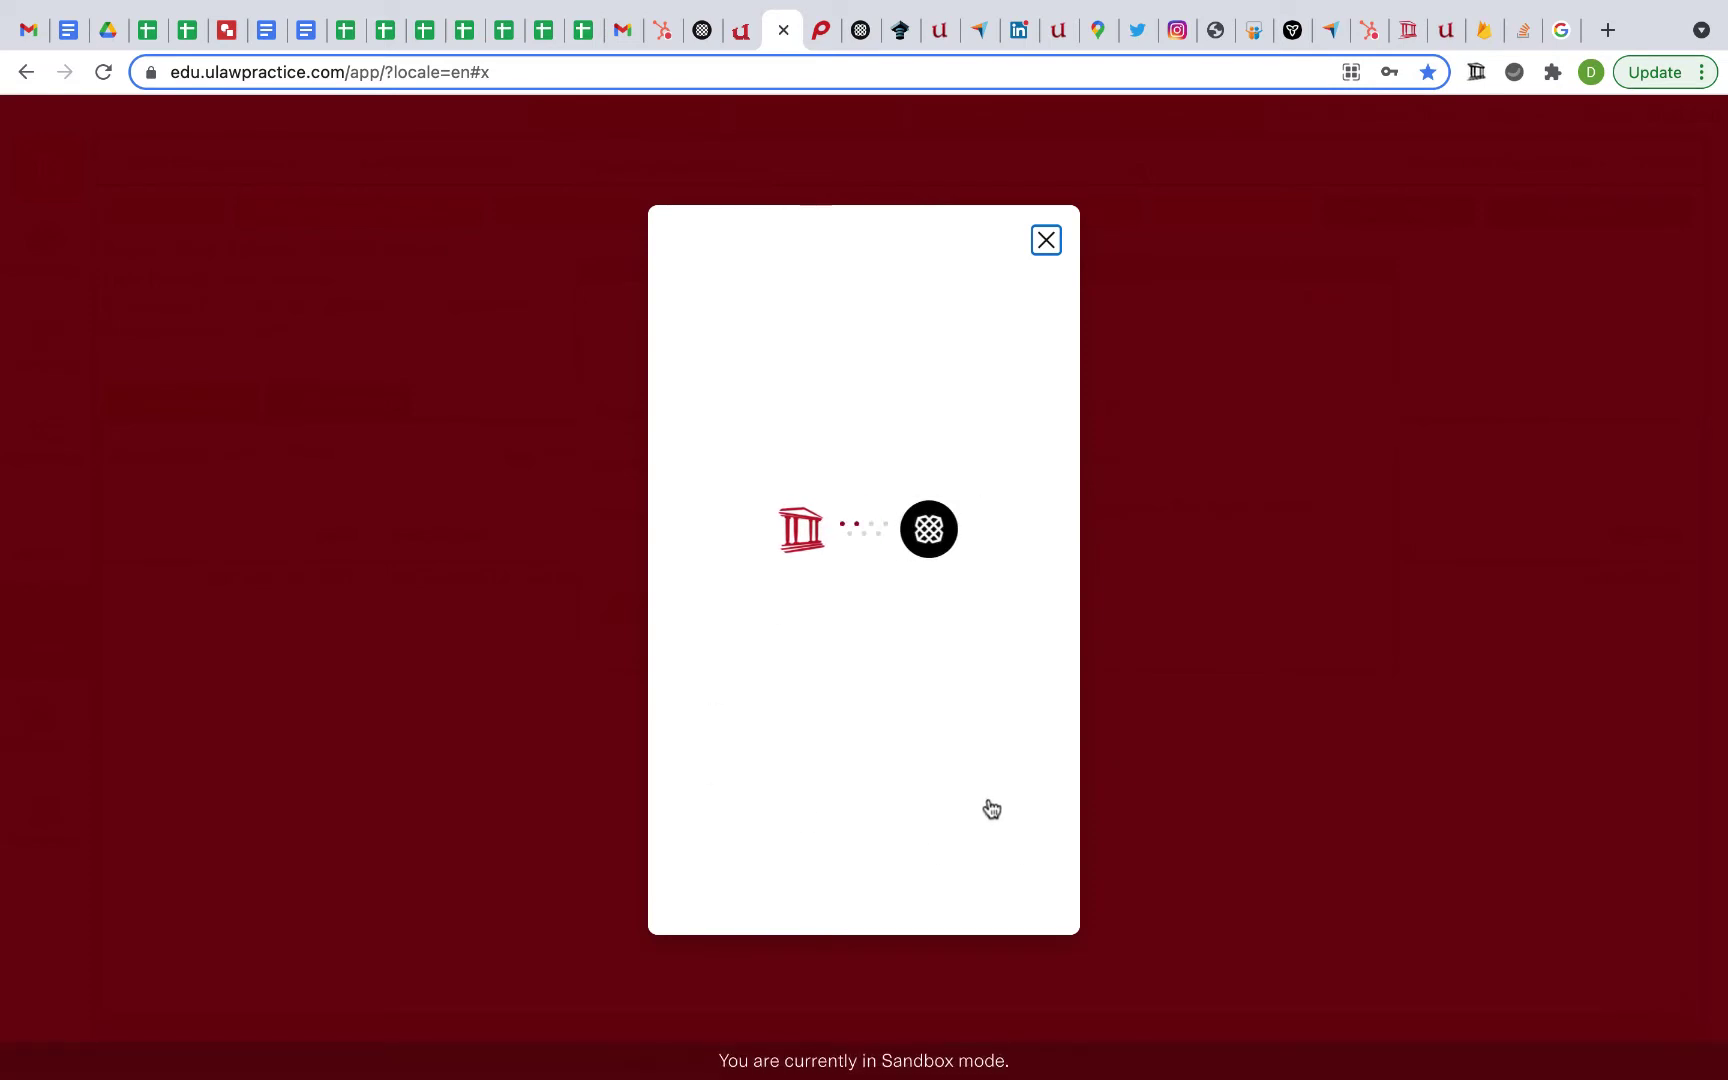
left_click(900, 866)
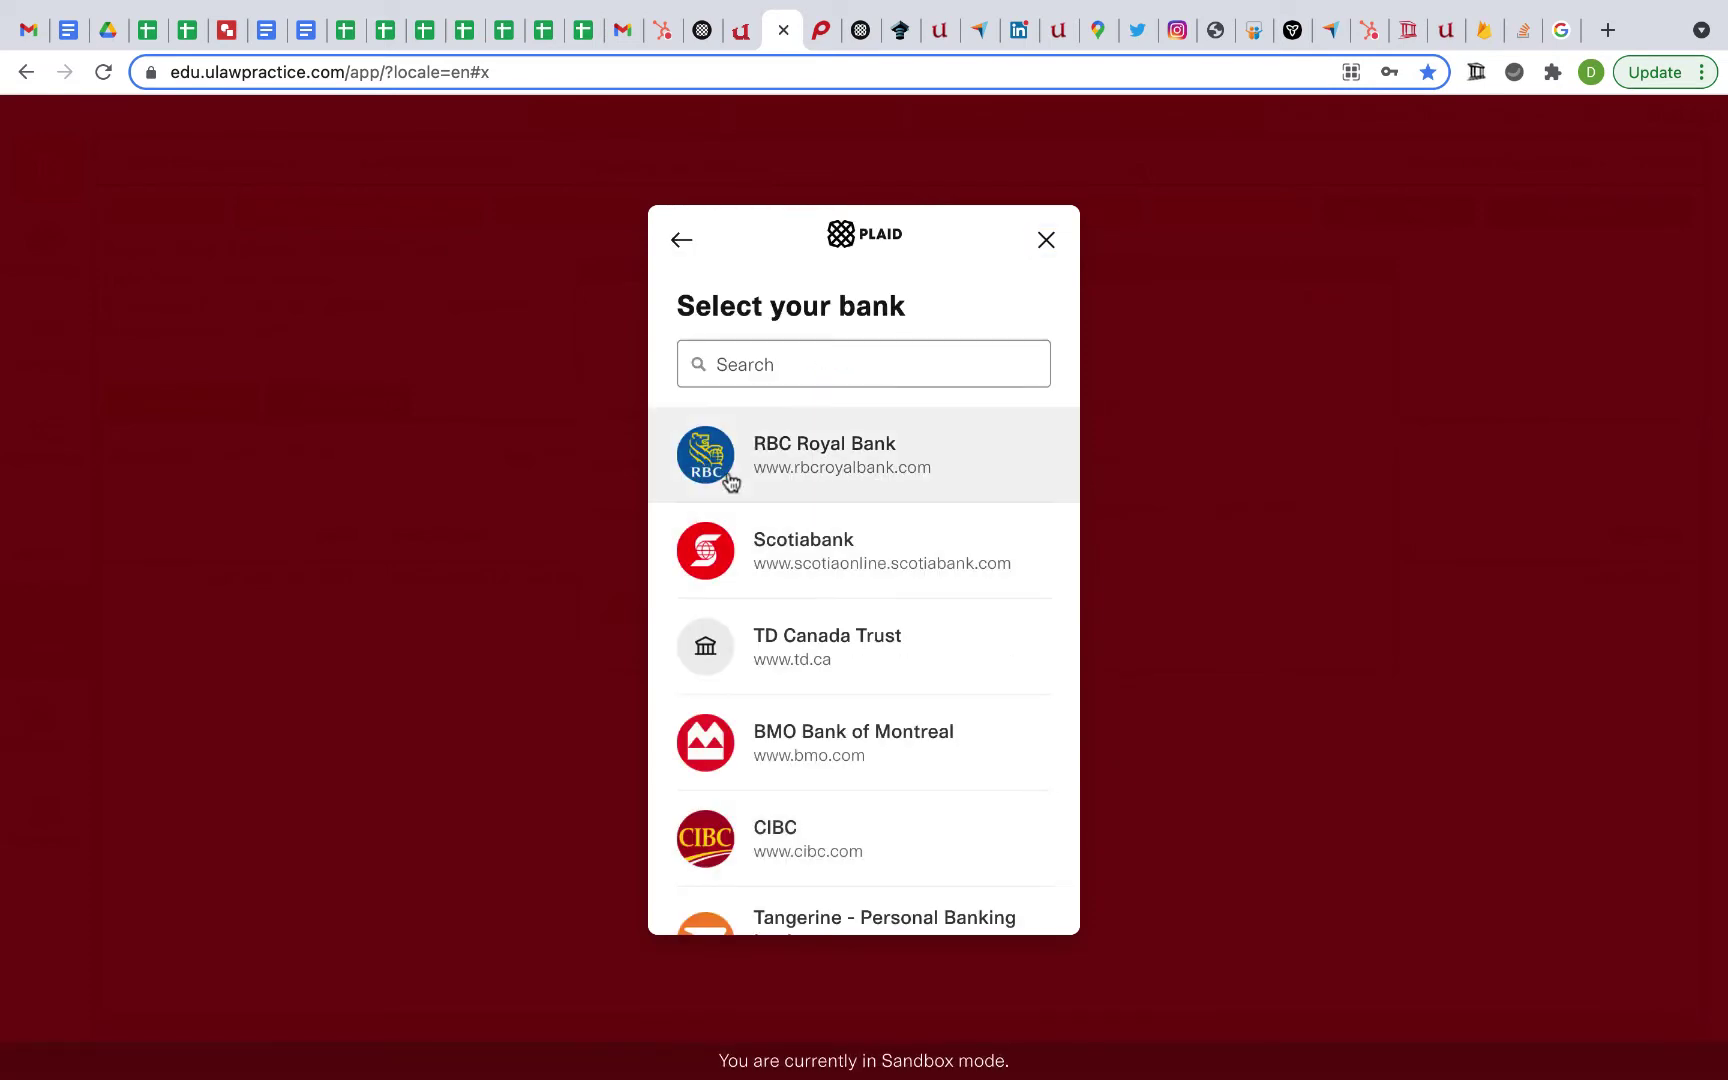
scroll(822, 768, "down", 5)
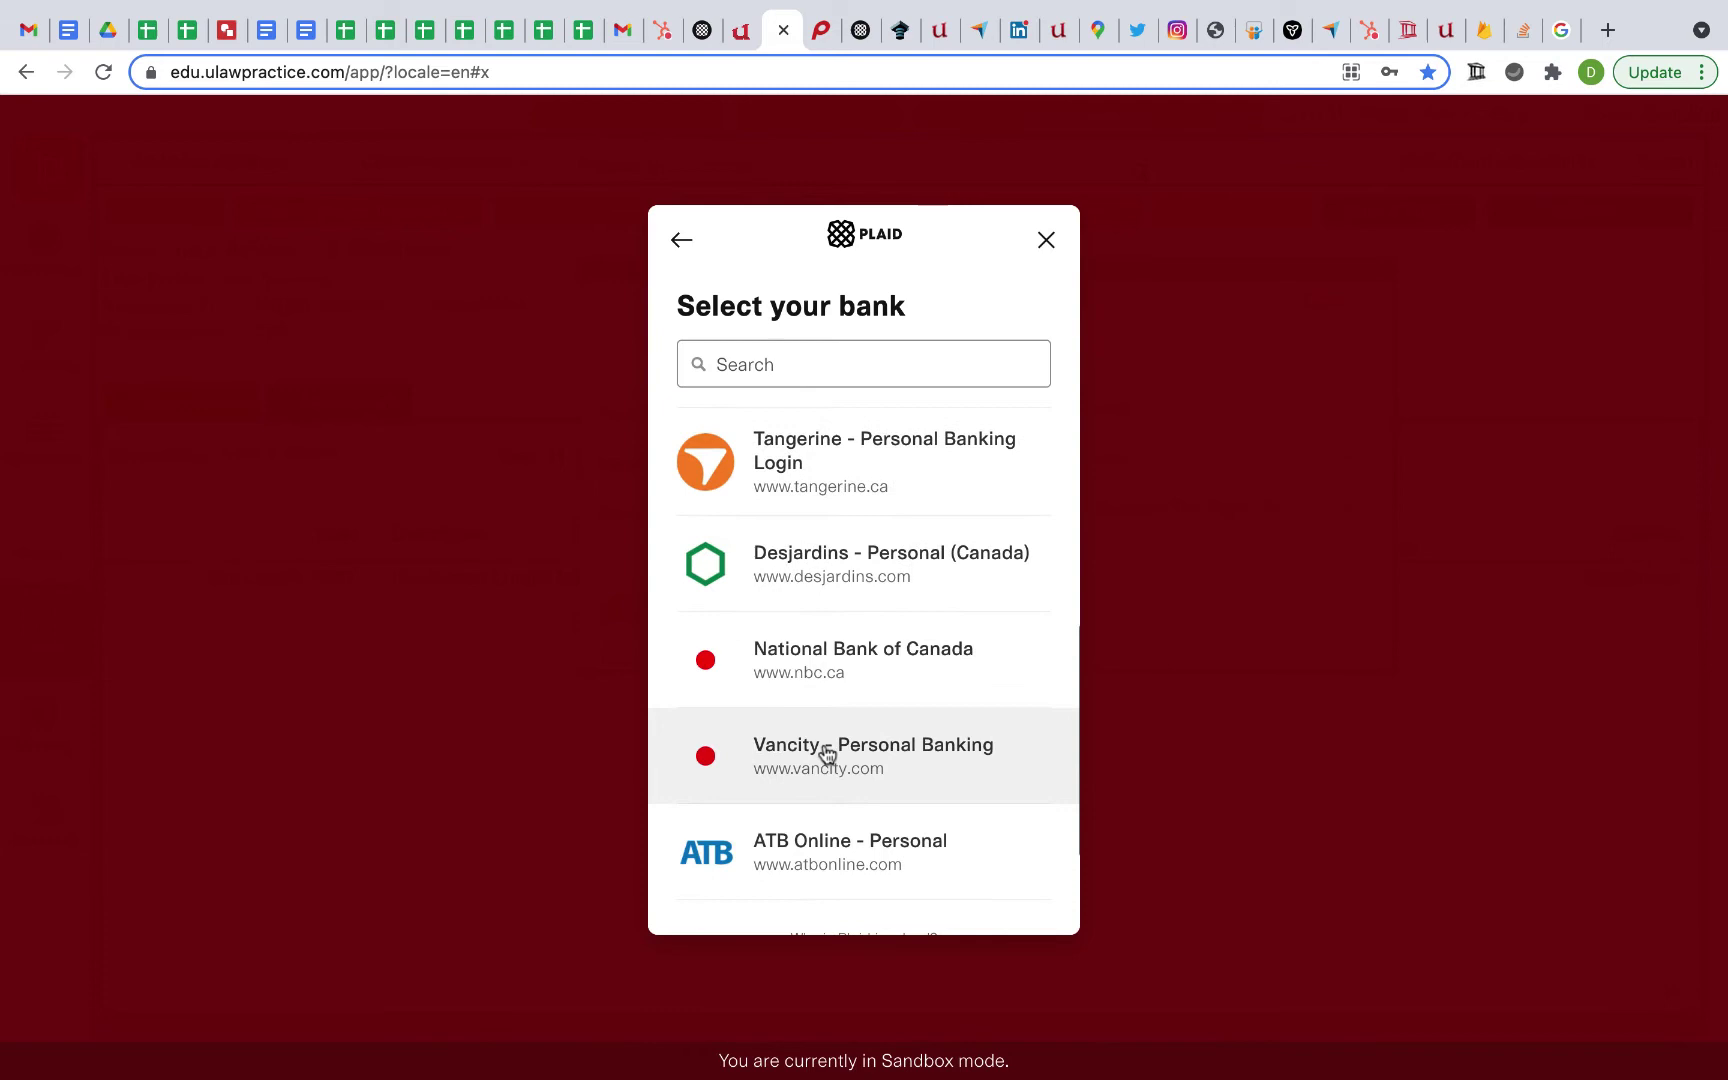
scroll(825, 755, "up", 5)
left_click(784, 368)
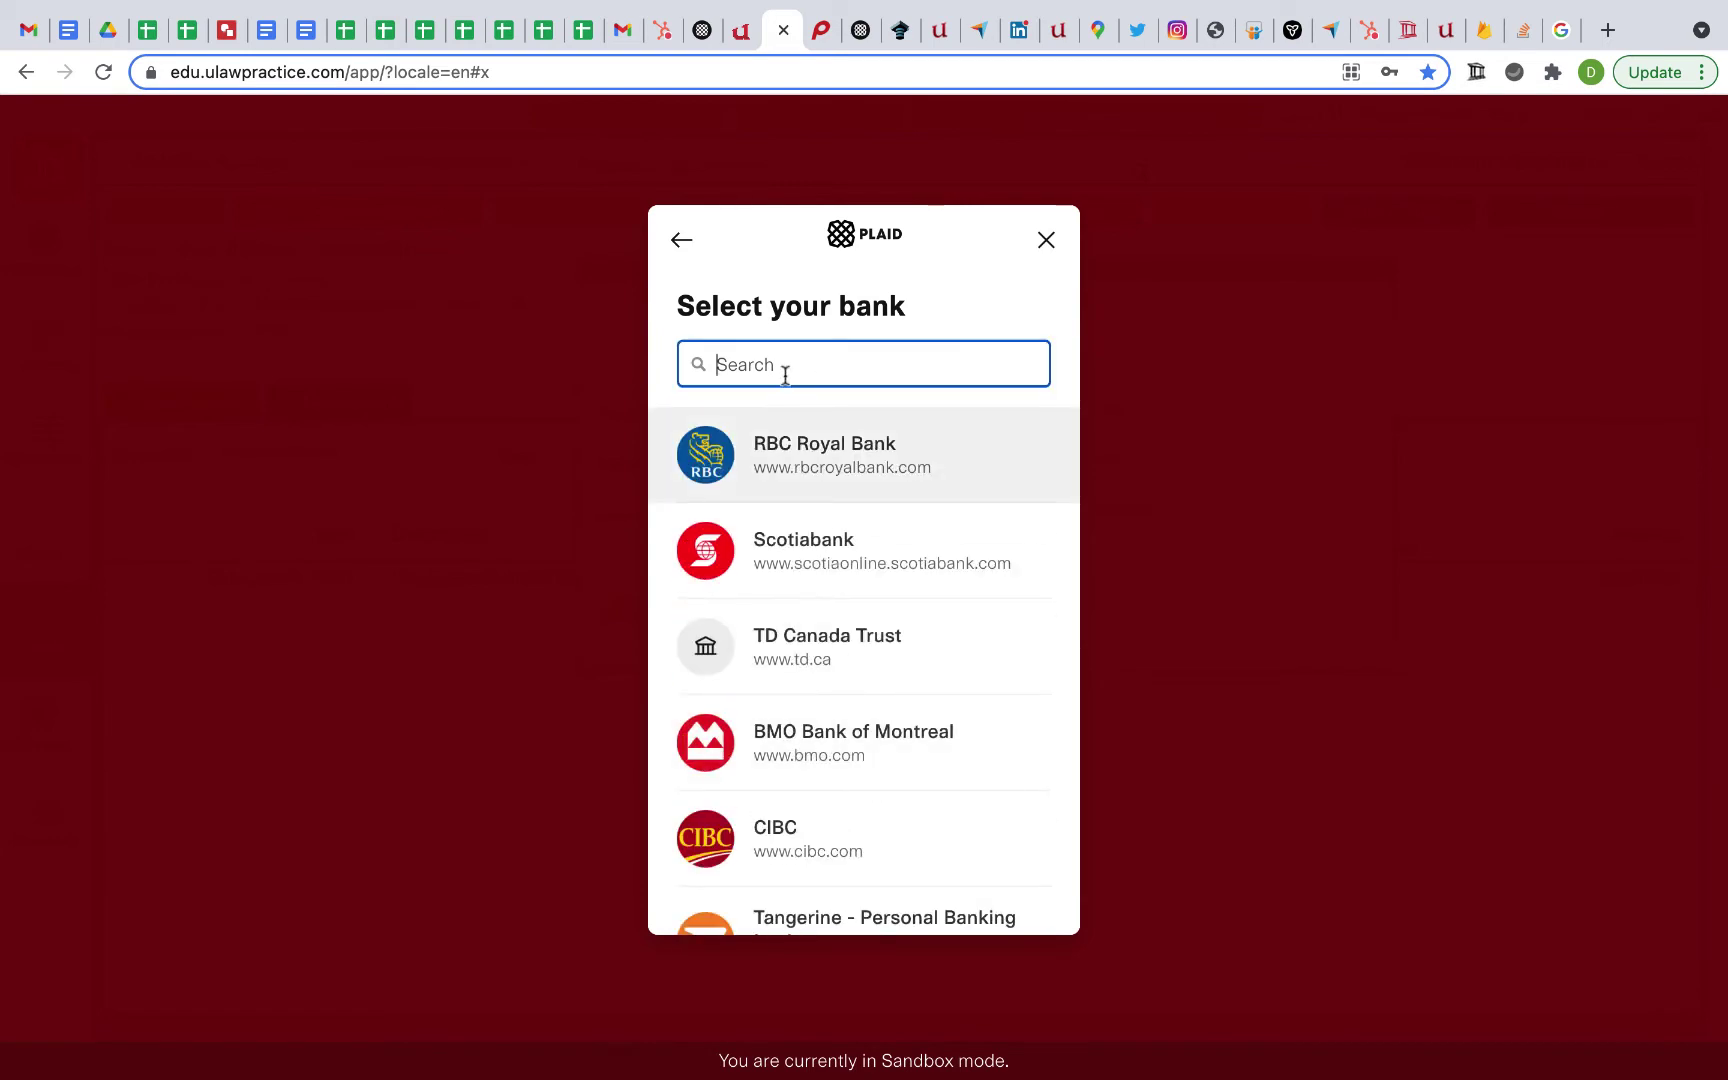
left_click(822, 648)
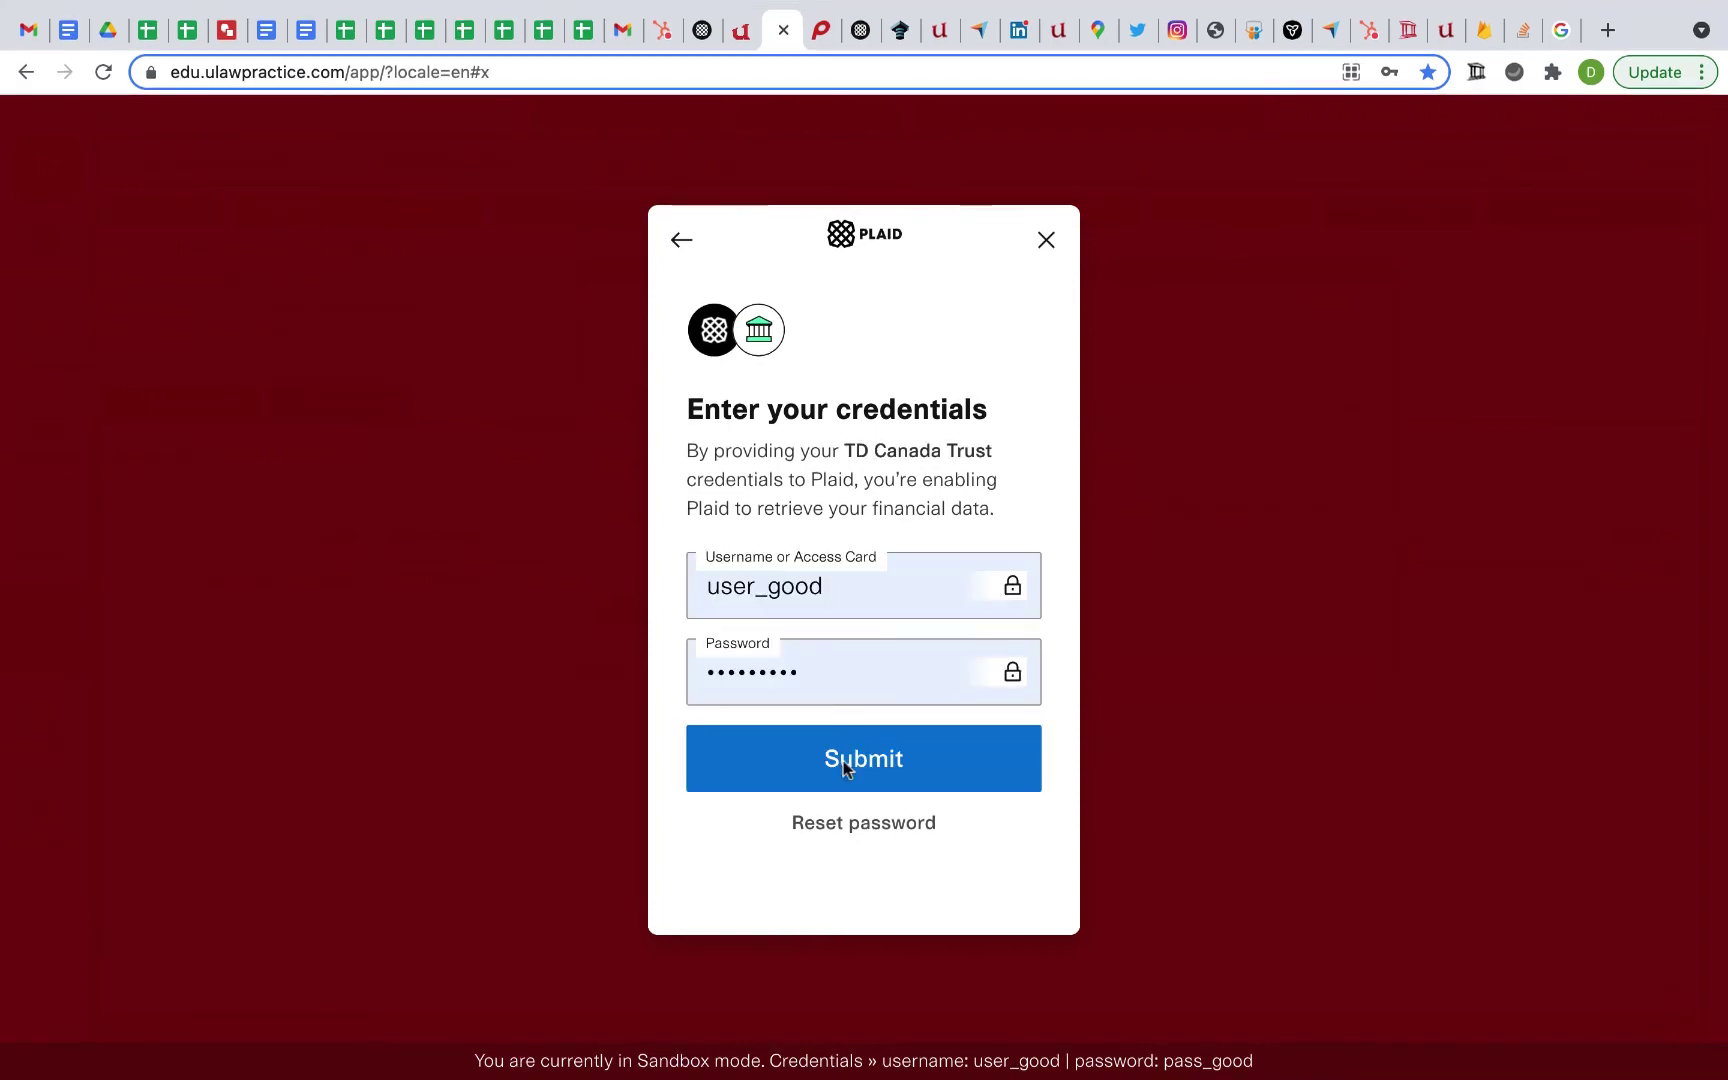
- Complete the TD Canada Trust login and pair the trust account with Plaid Saving (***1111)
left_click(843, 768)
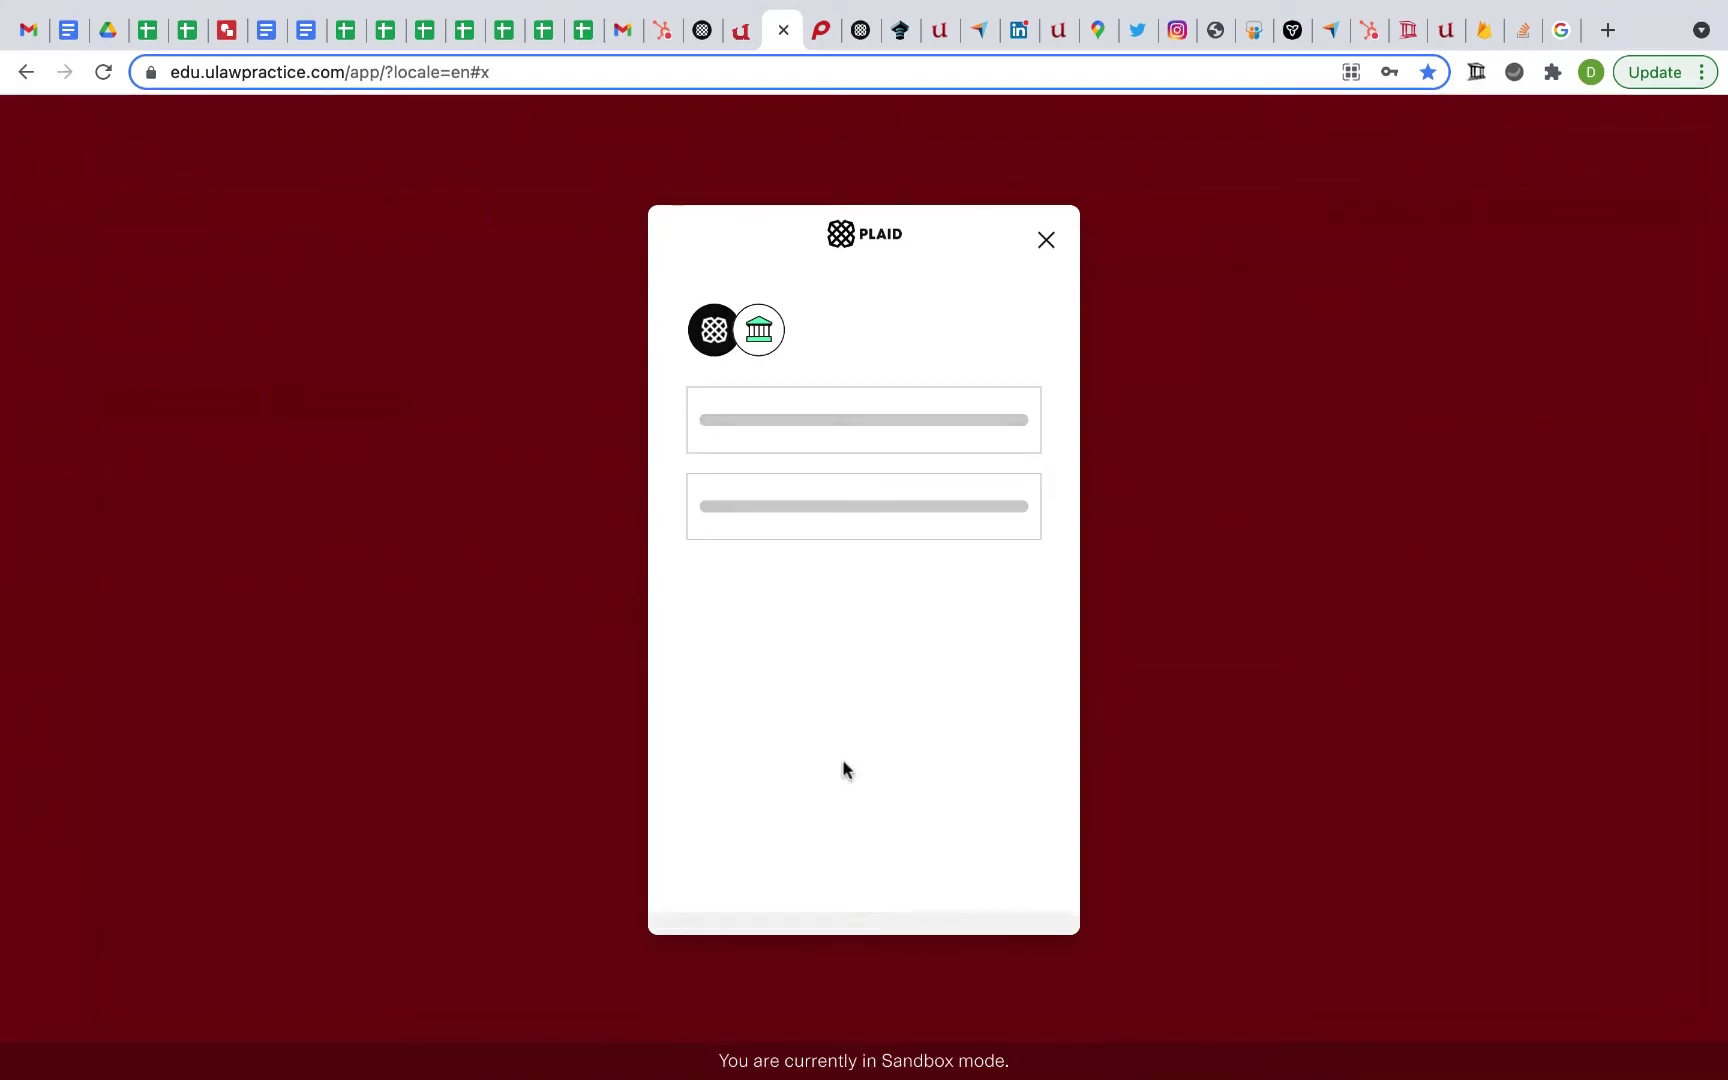
left_click(845, 875)
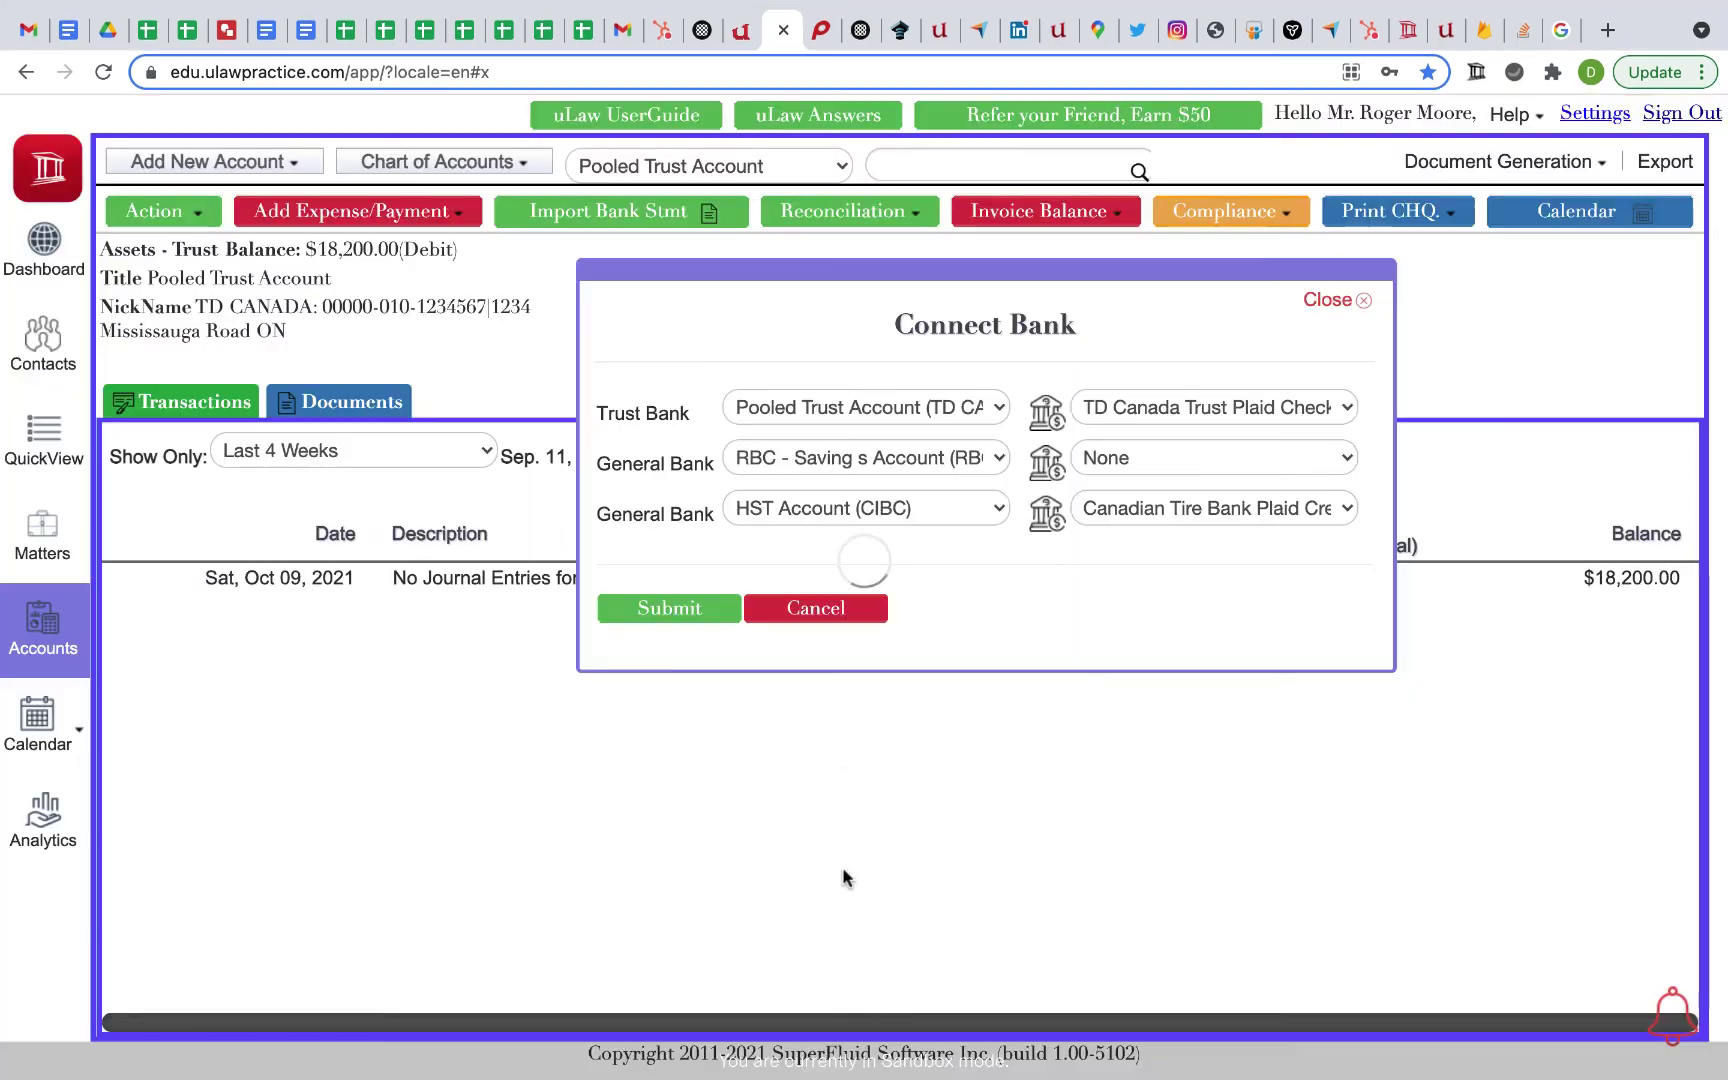
left_click(1330, 407)
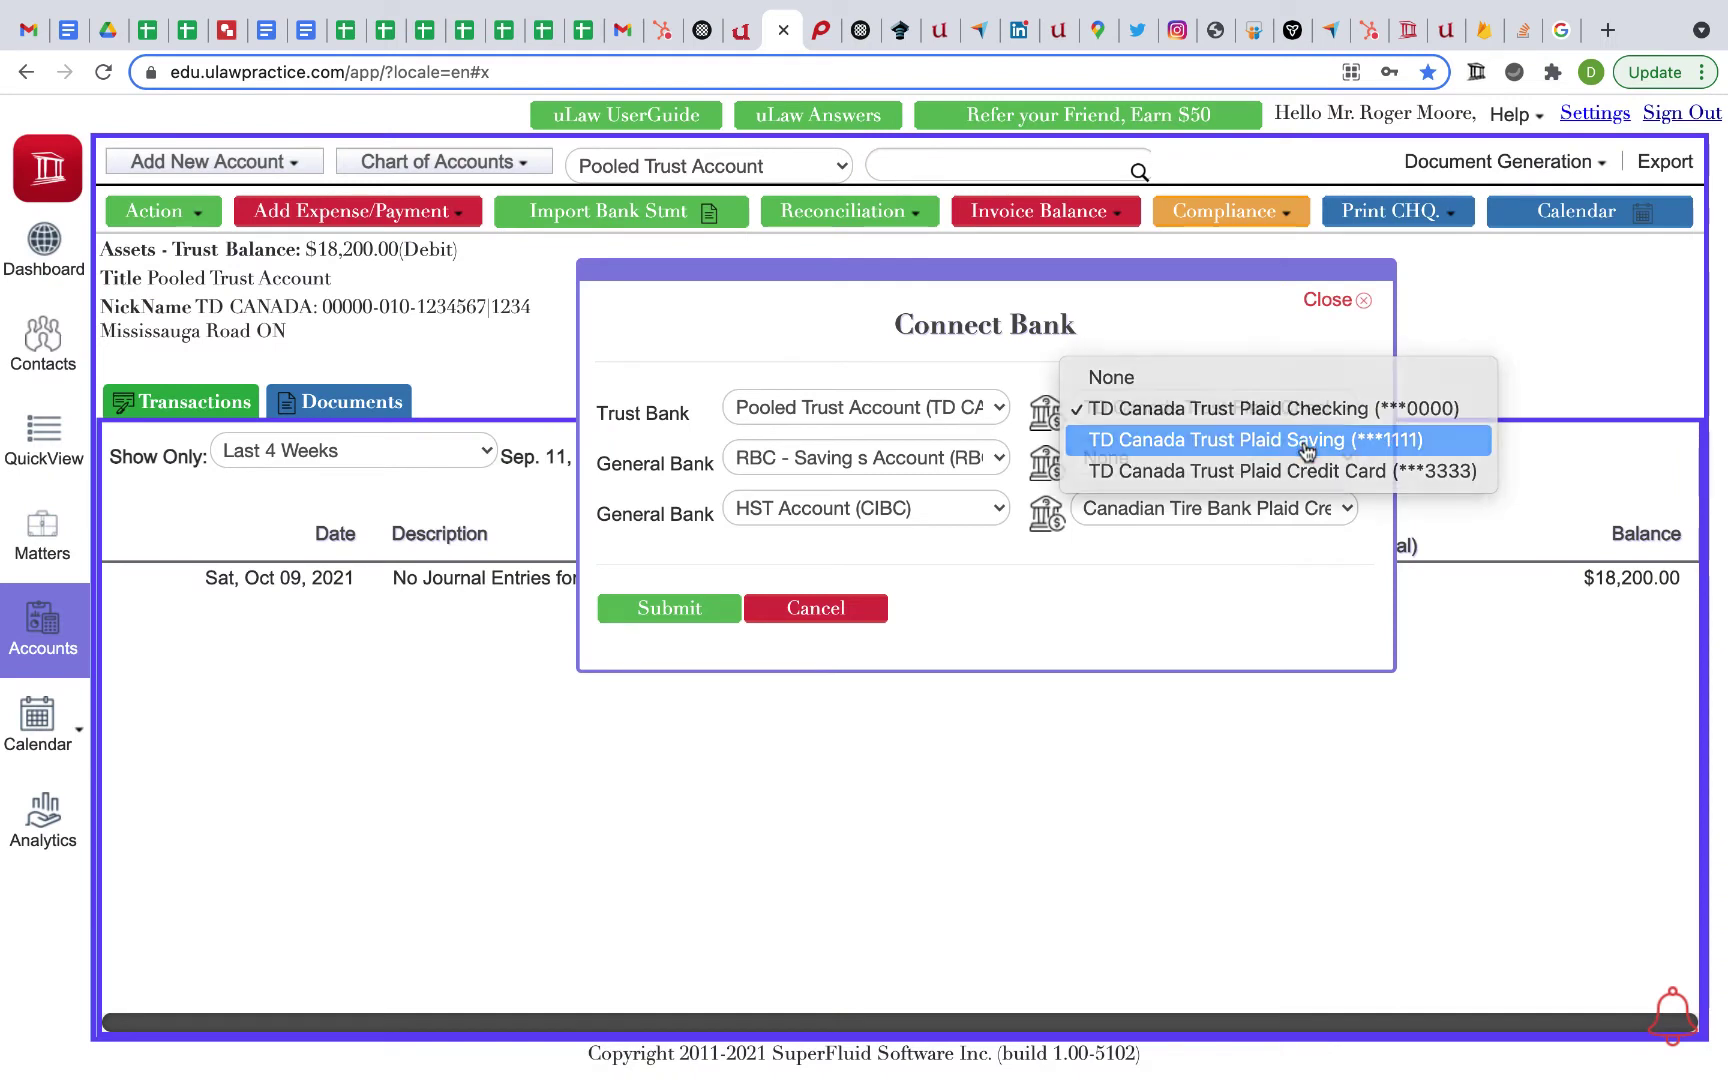
left_click(1306, 446)
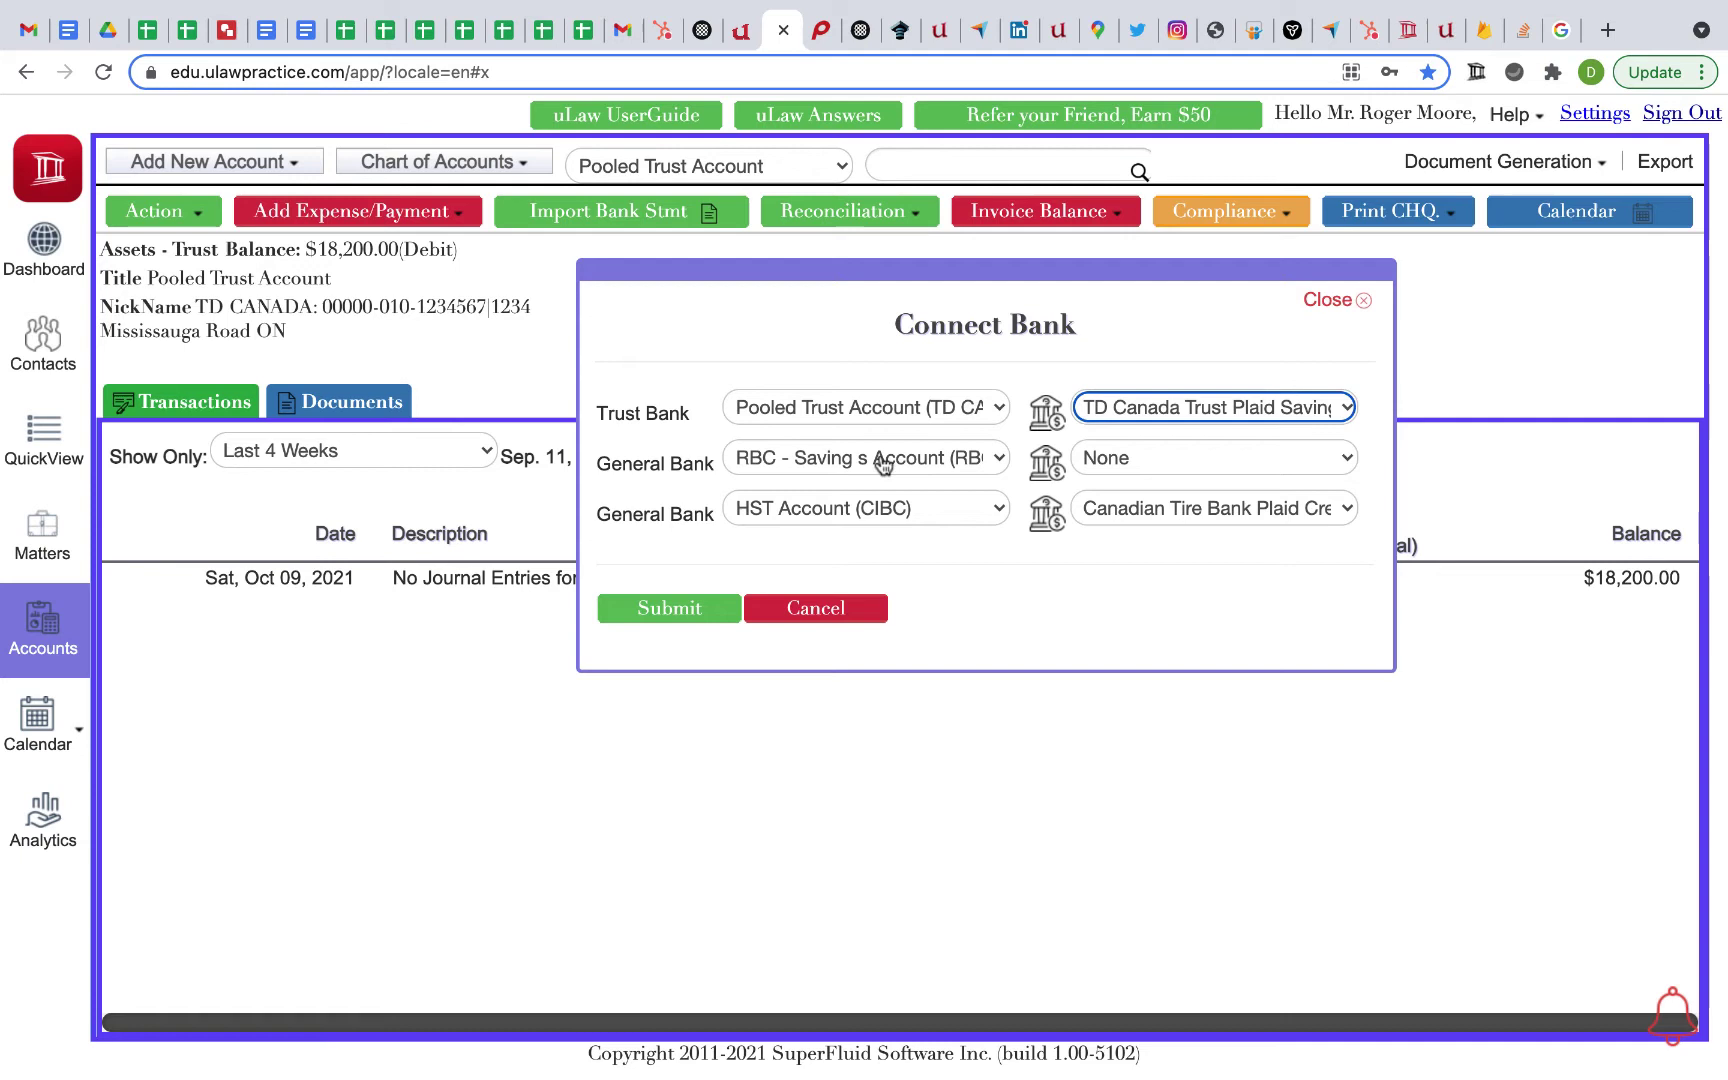
- Start a Plaid connection for the general bank and choose RBC Royal Bank
left_click(1045, 465)
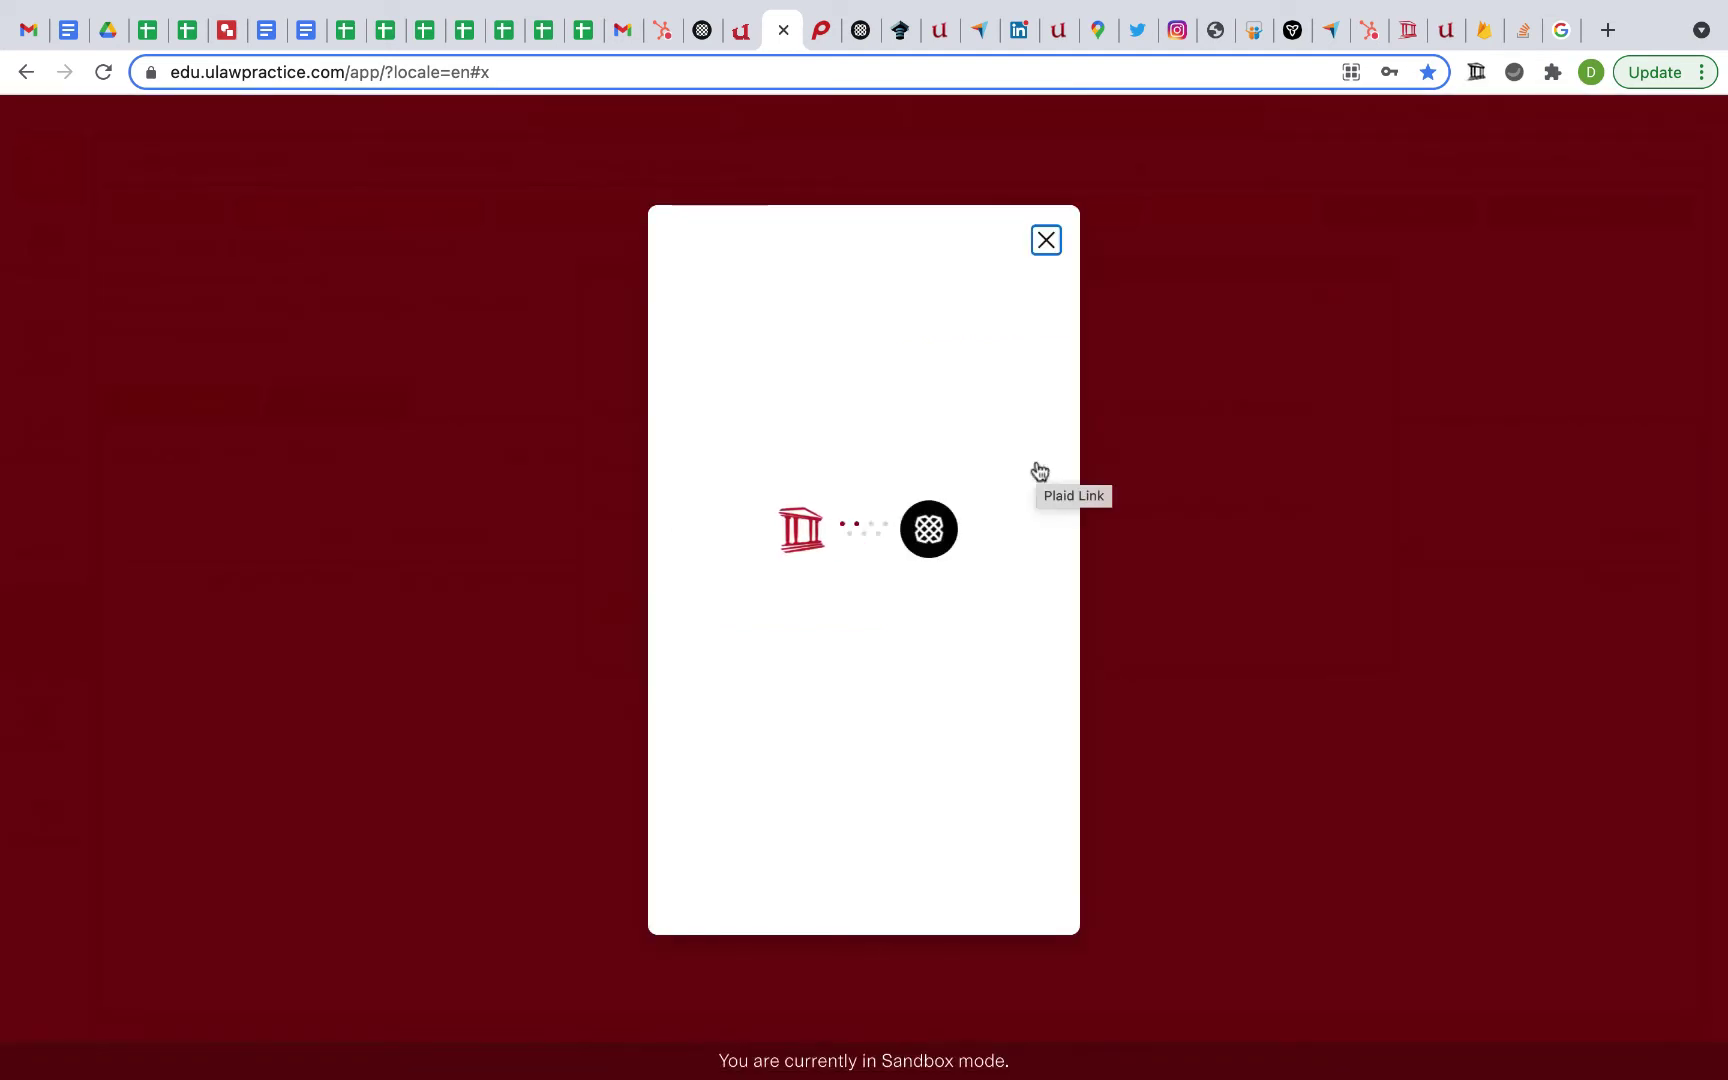
left_click(845, 878)
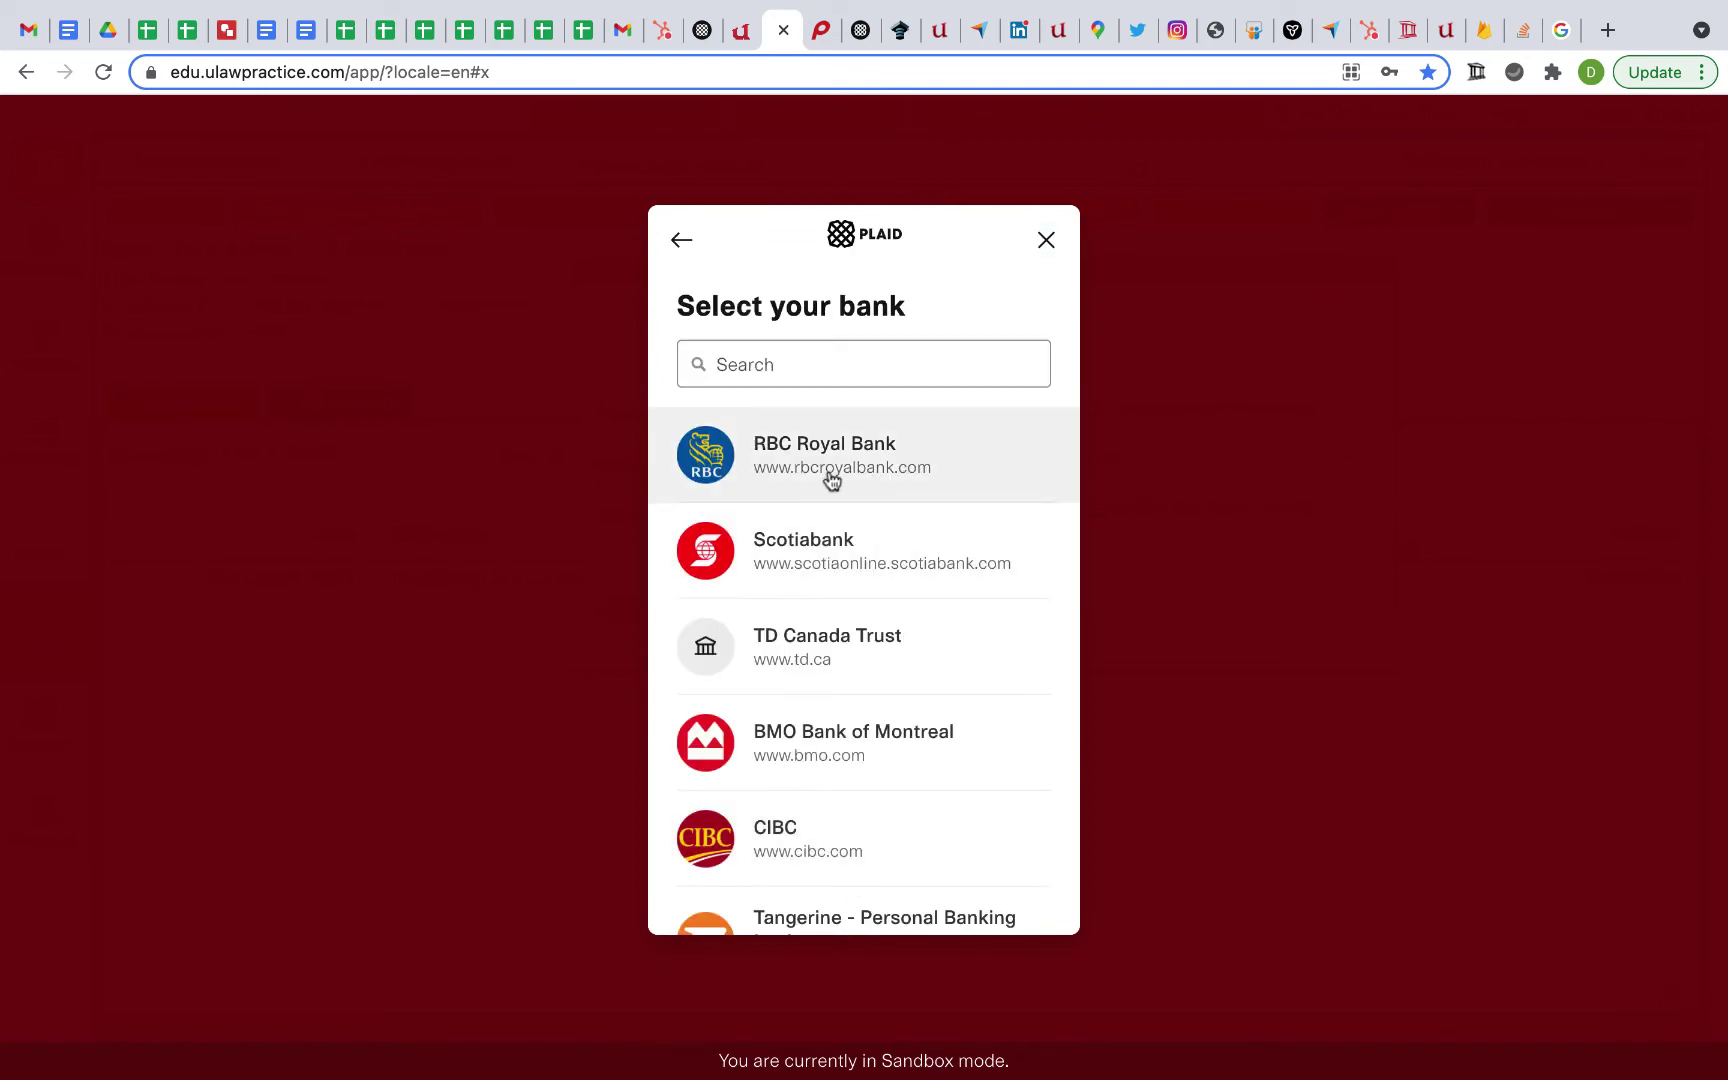
scroll(829, 550, "down", 10)
scroll(829, 550, "up", 10)
left_click(744, 364)
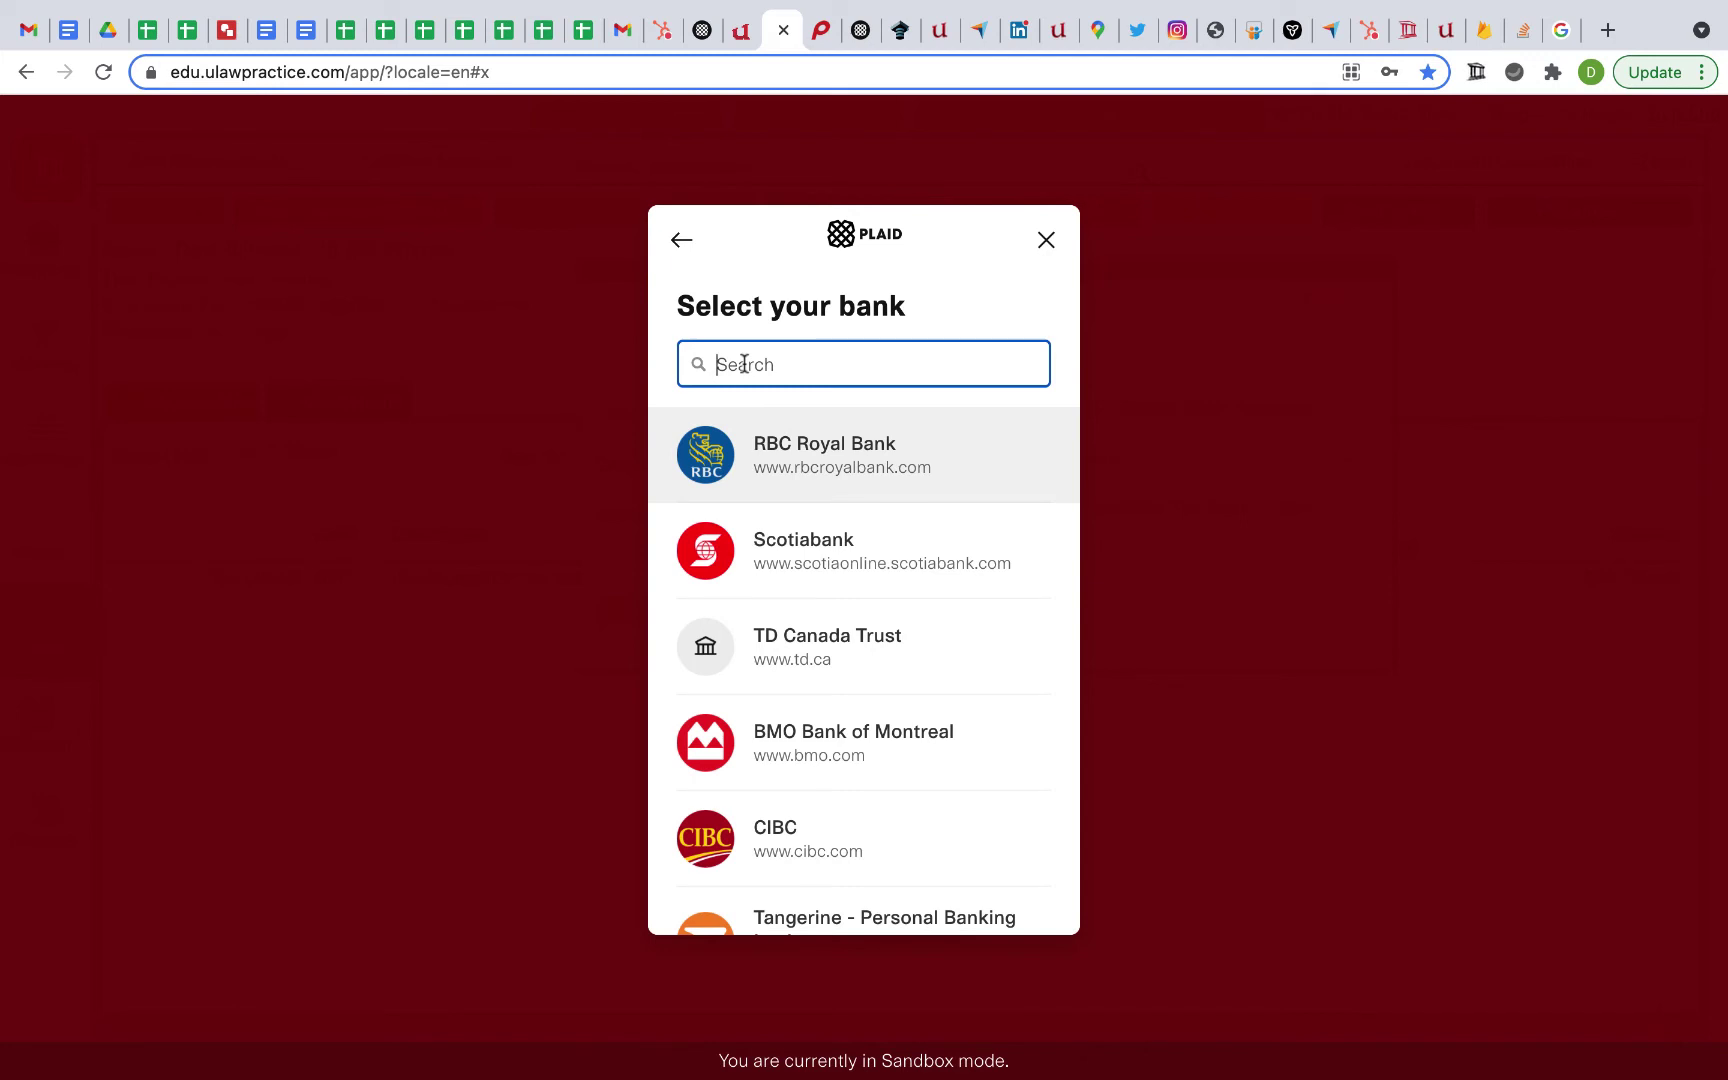
type("windsor")
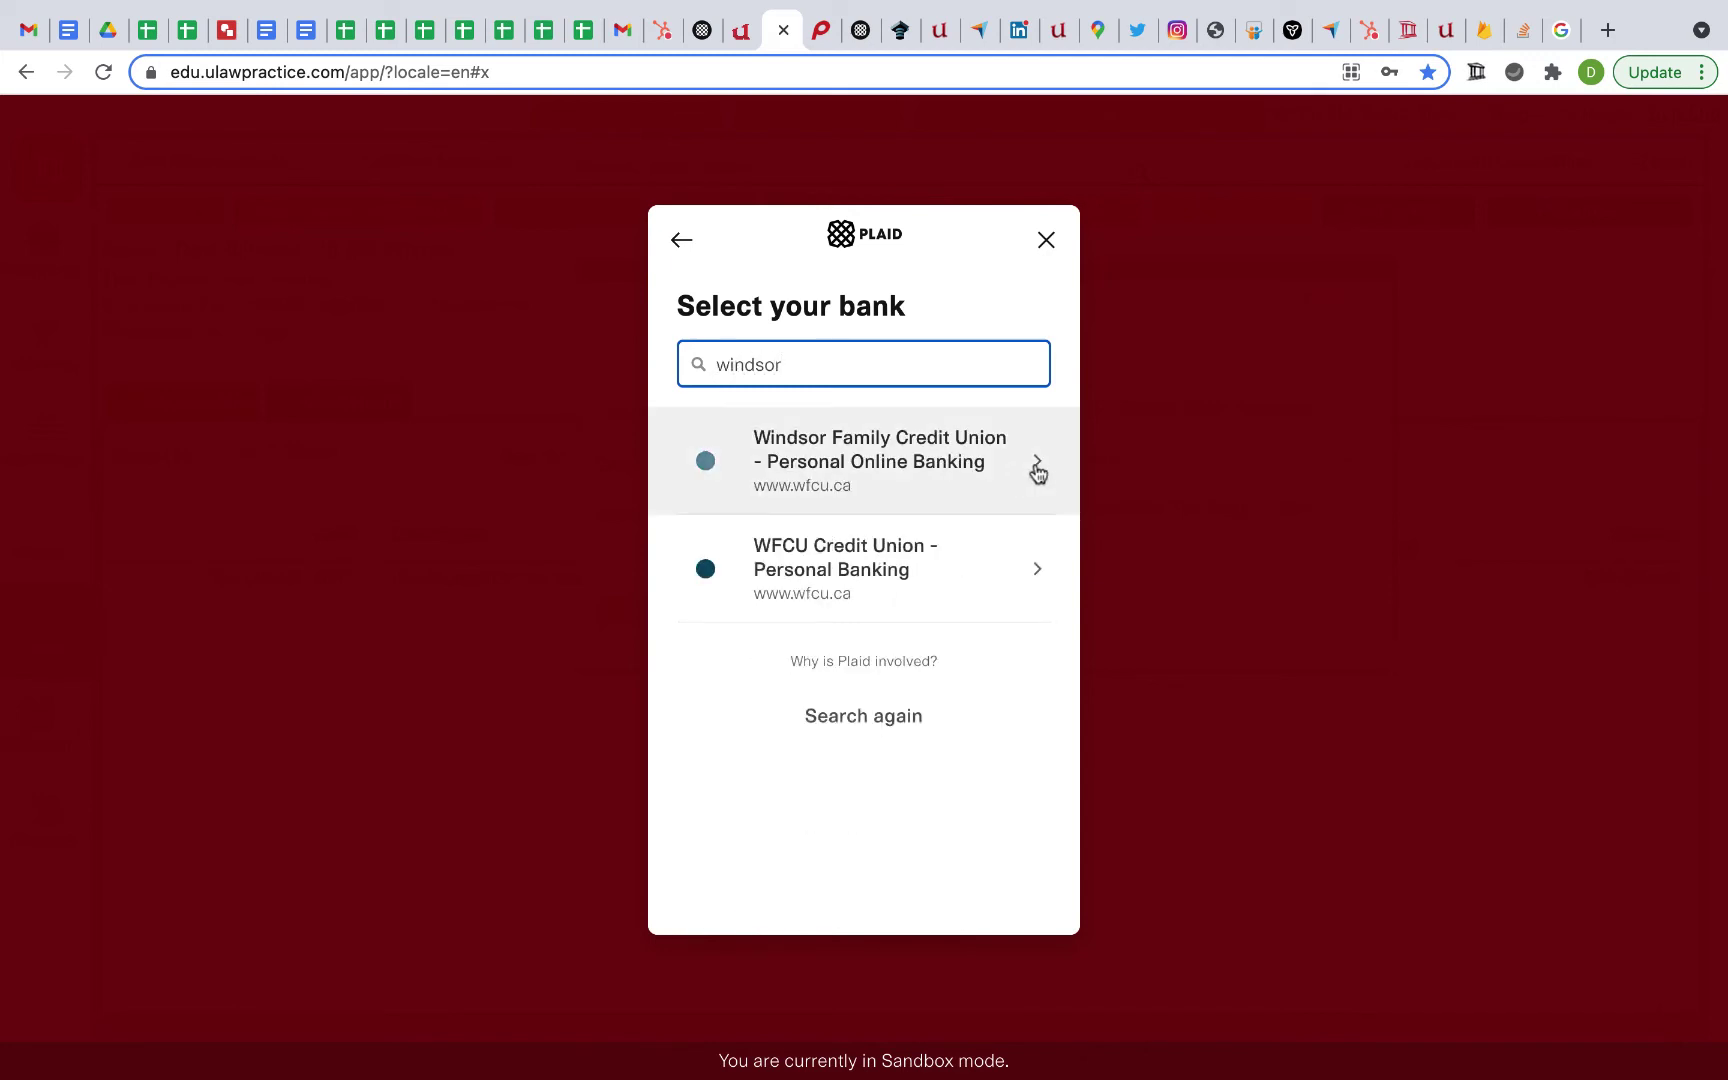
key("BackSpace")
key("BackSpace")
key("BackSpace")
key("BackSpace")
key("BackSpace")
key("BackSpace")
key("BackSpace")
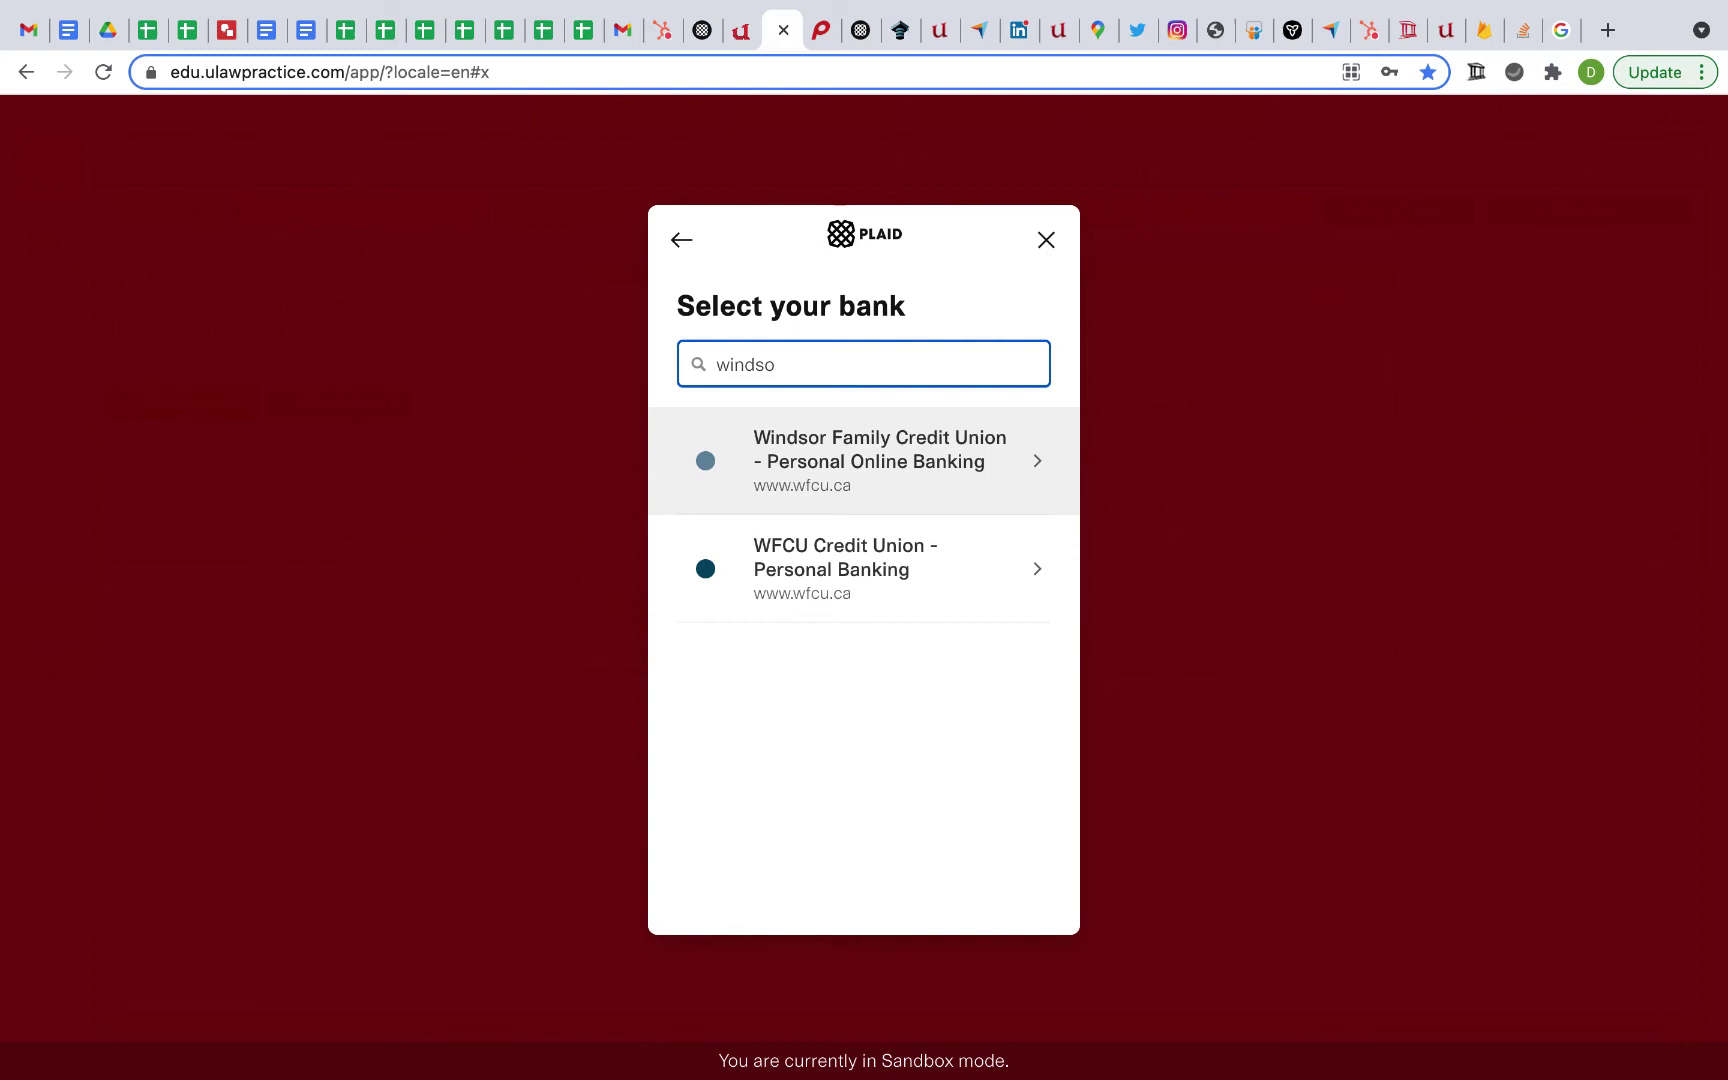
left_click(851, 467)
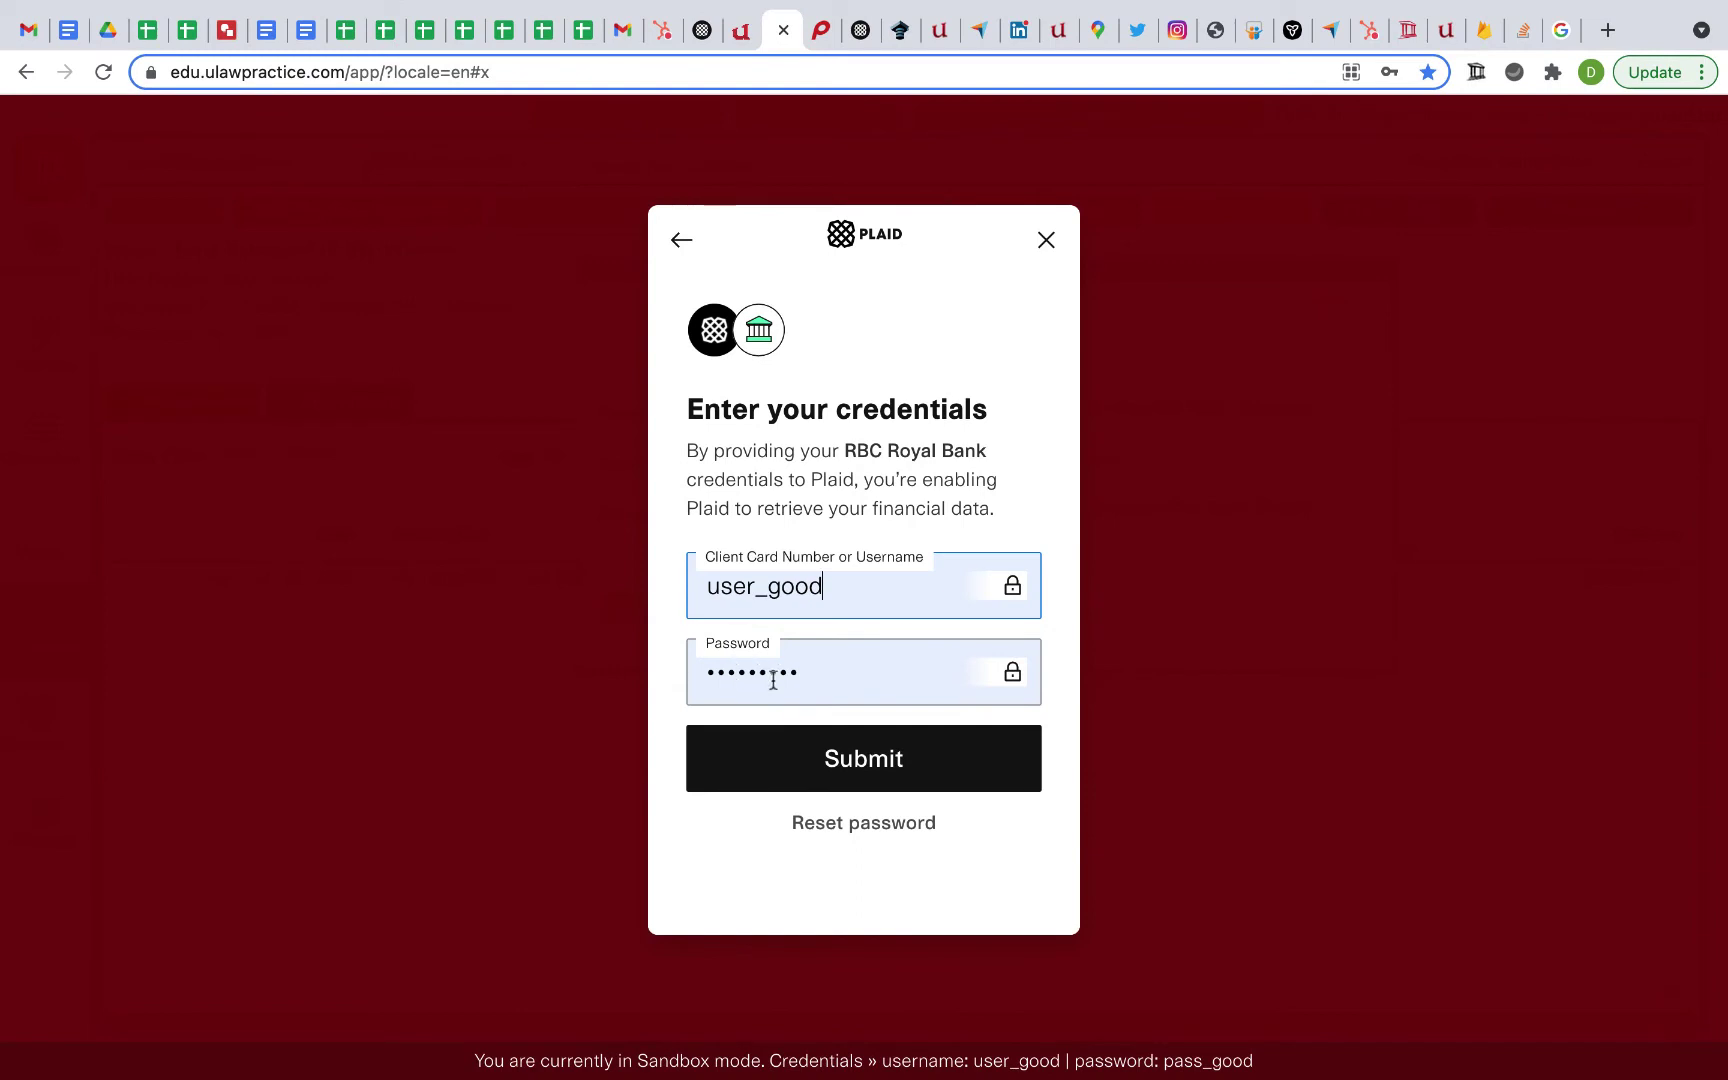
- Complete the RBC login and pair the RBC saving account with RBC Royal Bank Plaid Checking
left_click(803, 757)
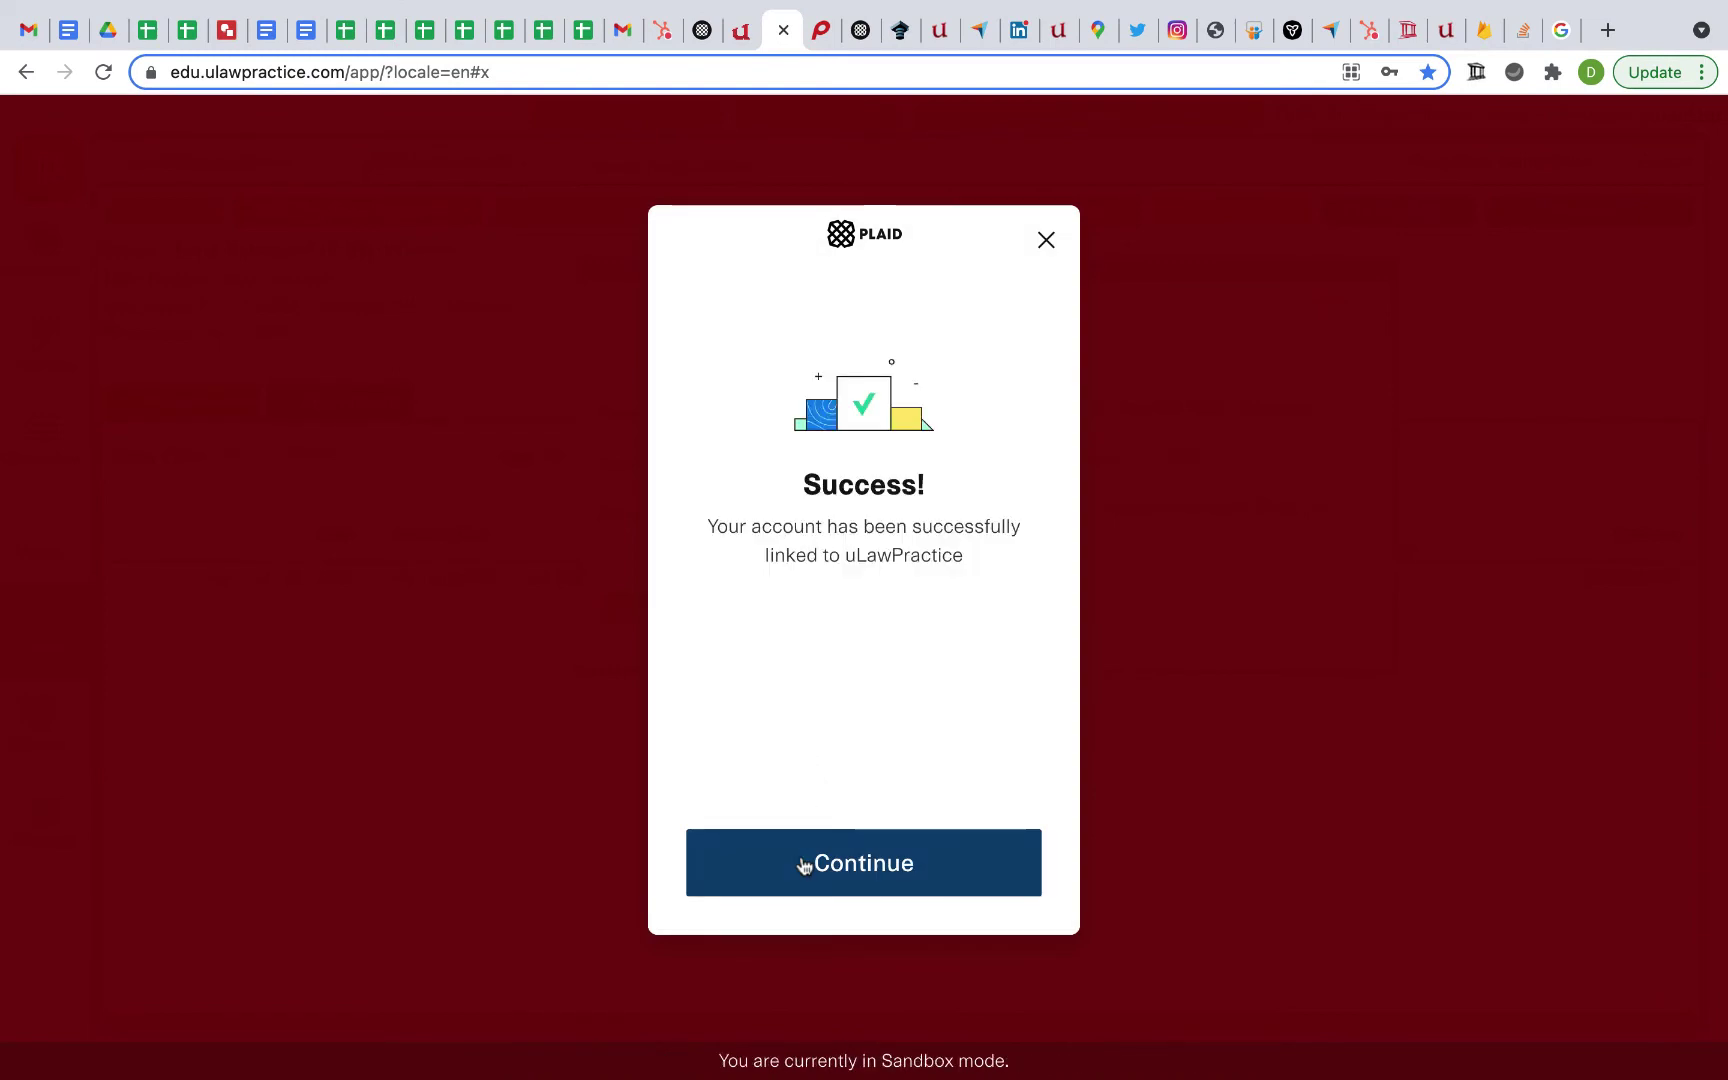
left_click(802, 862)
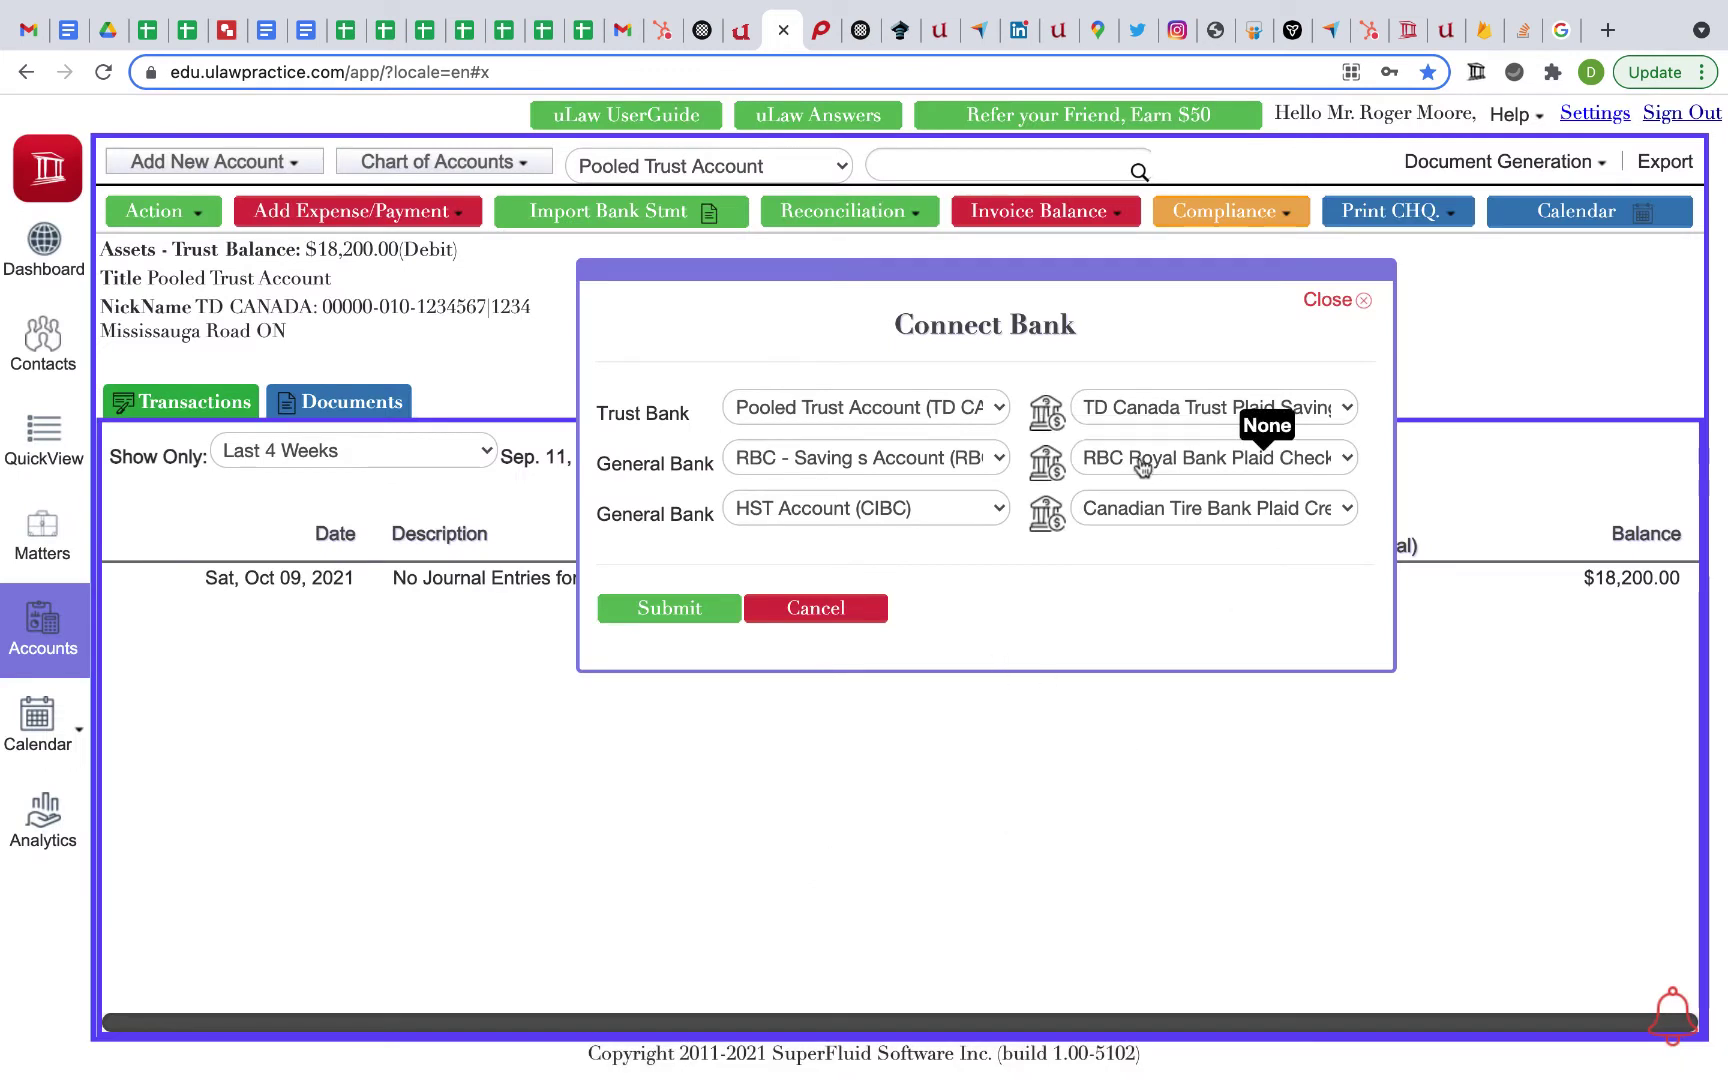
left_click(1235, 458)
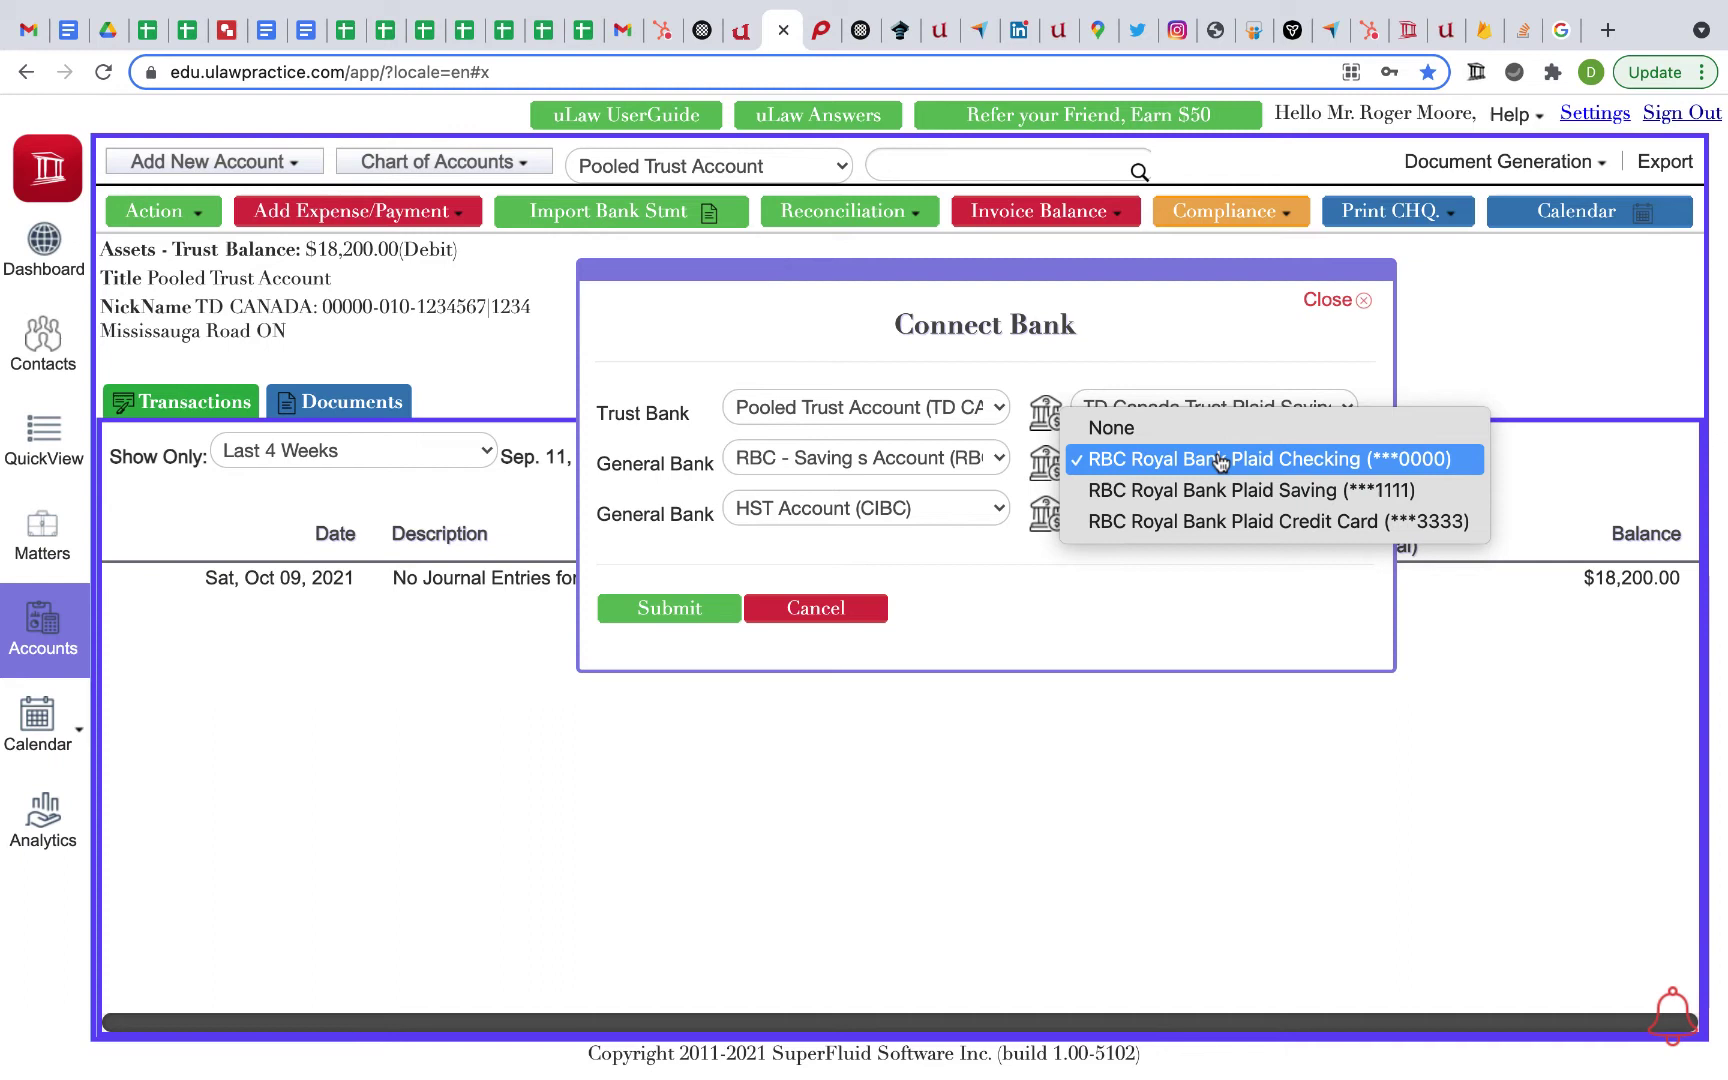
left_click(1220, 458)
- Confirm the TD Canada Trust Plaid Saving and Canadian Tire Plaid Credit Card pairings, then save the connections
left_click(1166, 407)
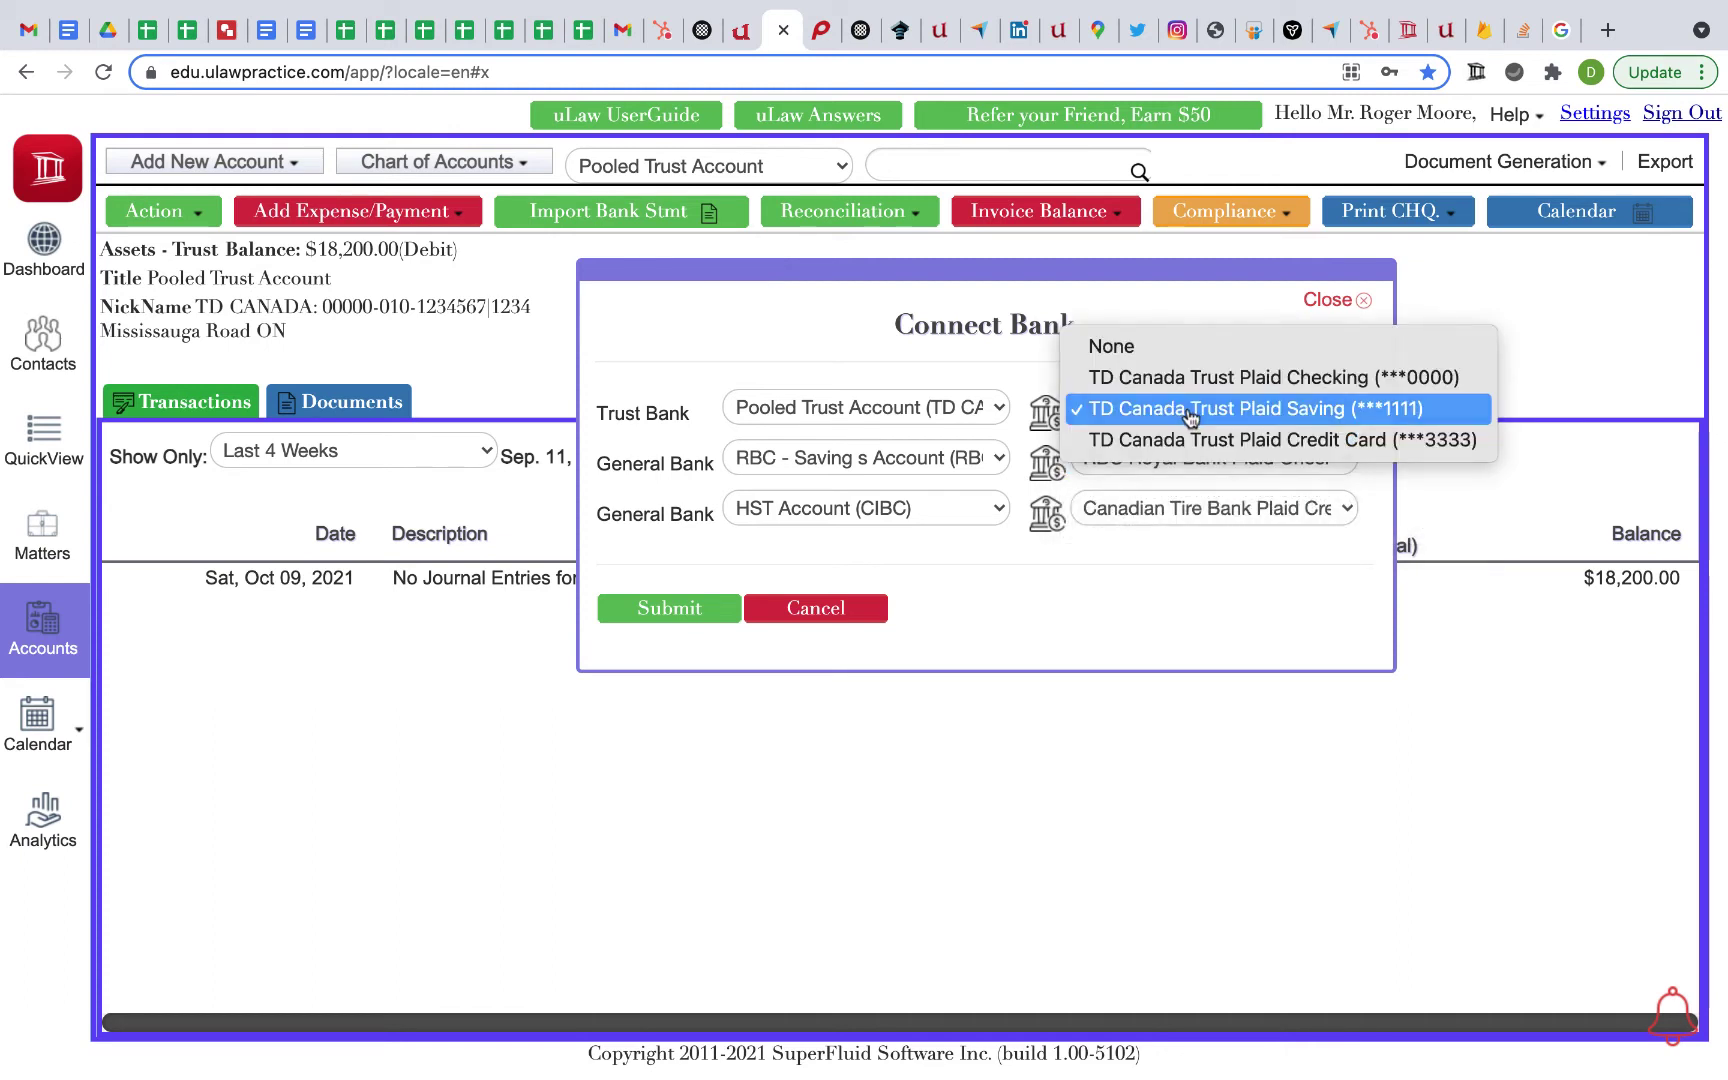
left_click(1190, 409)
left_click(1185, 515)
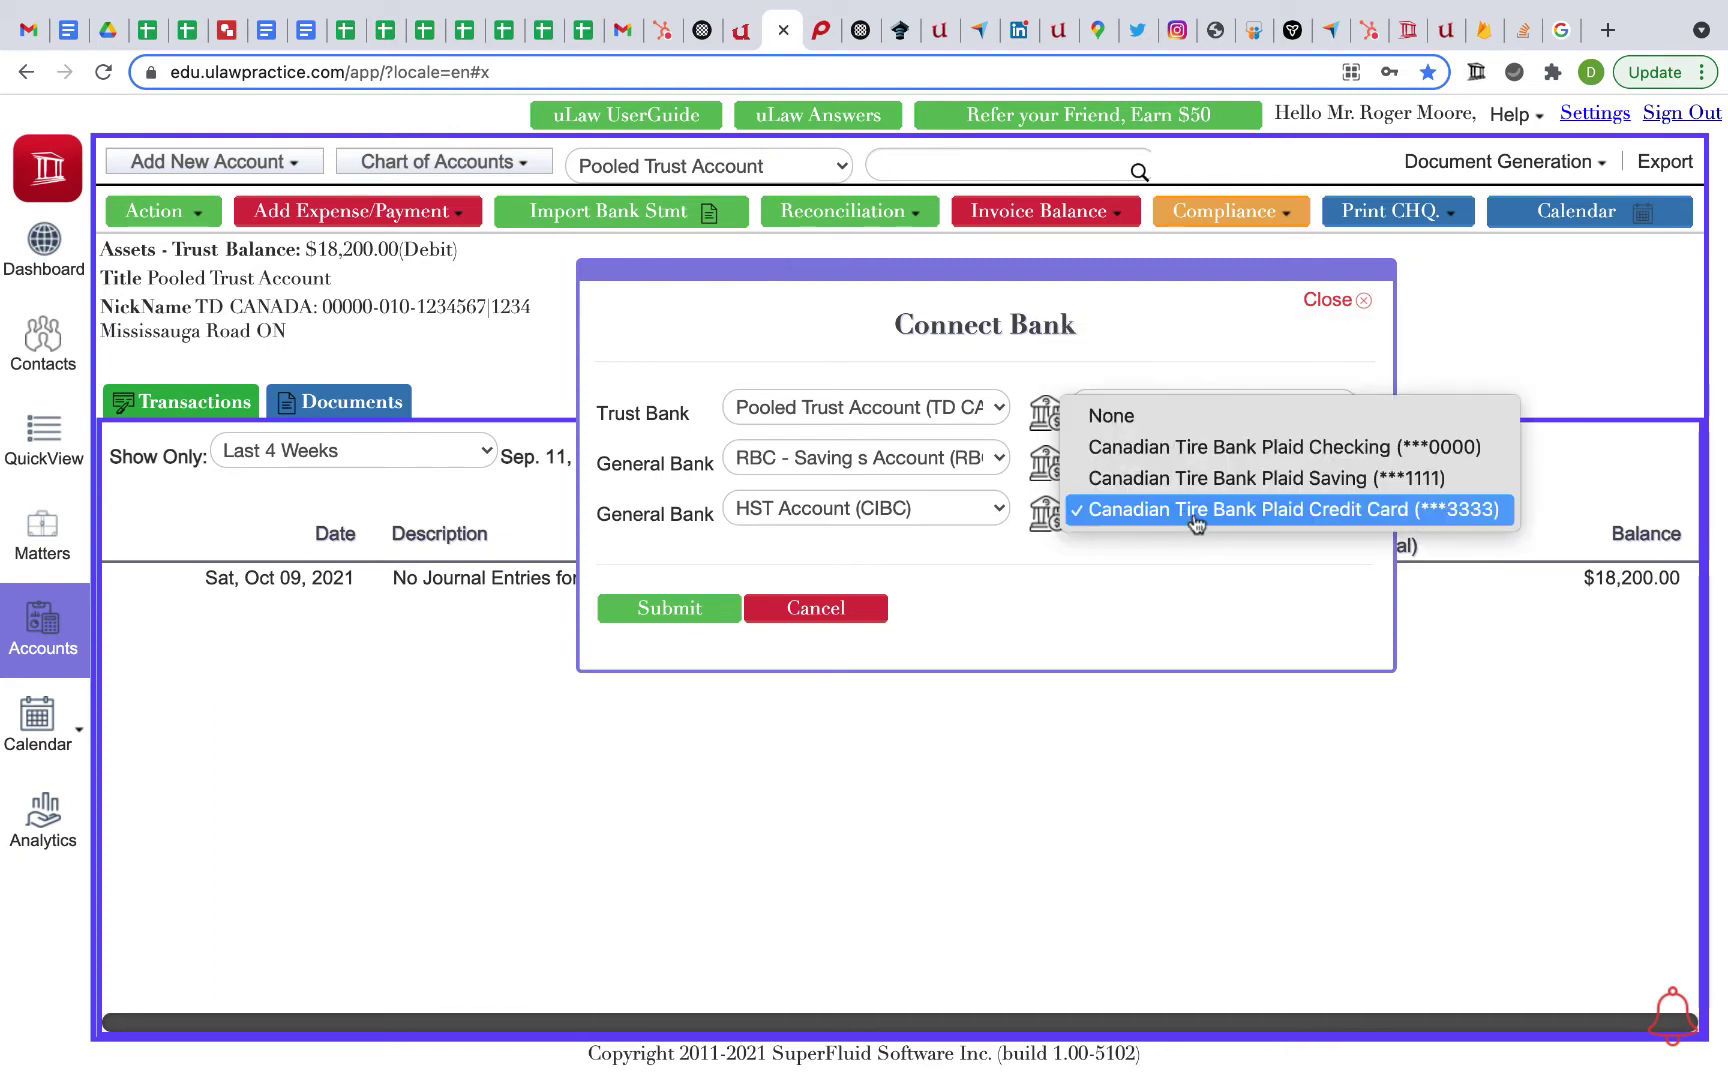
left_click(1261, 510)
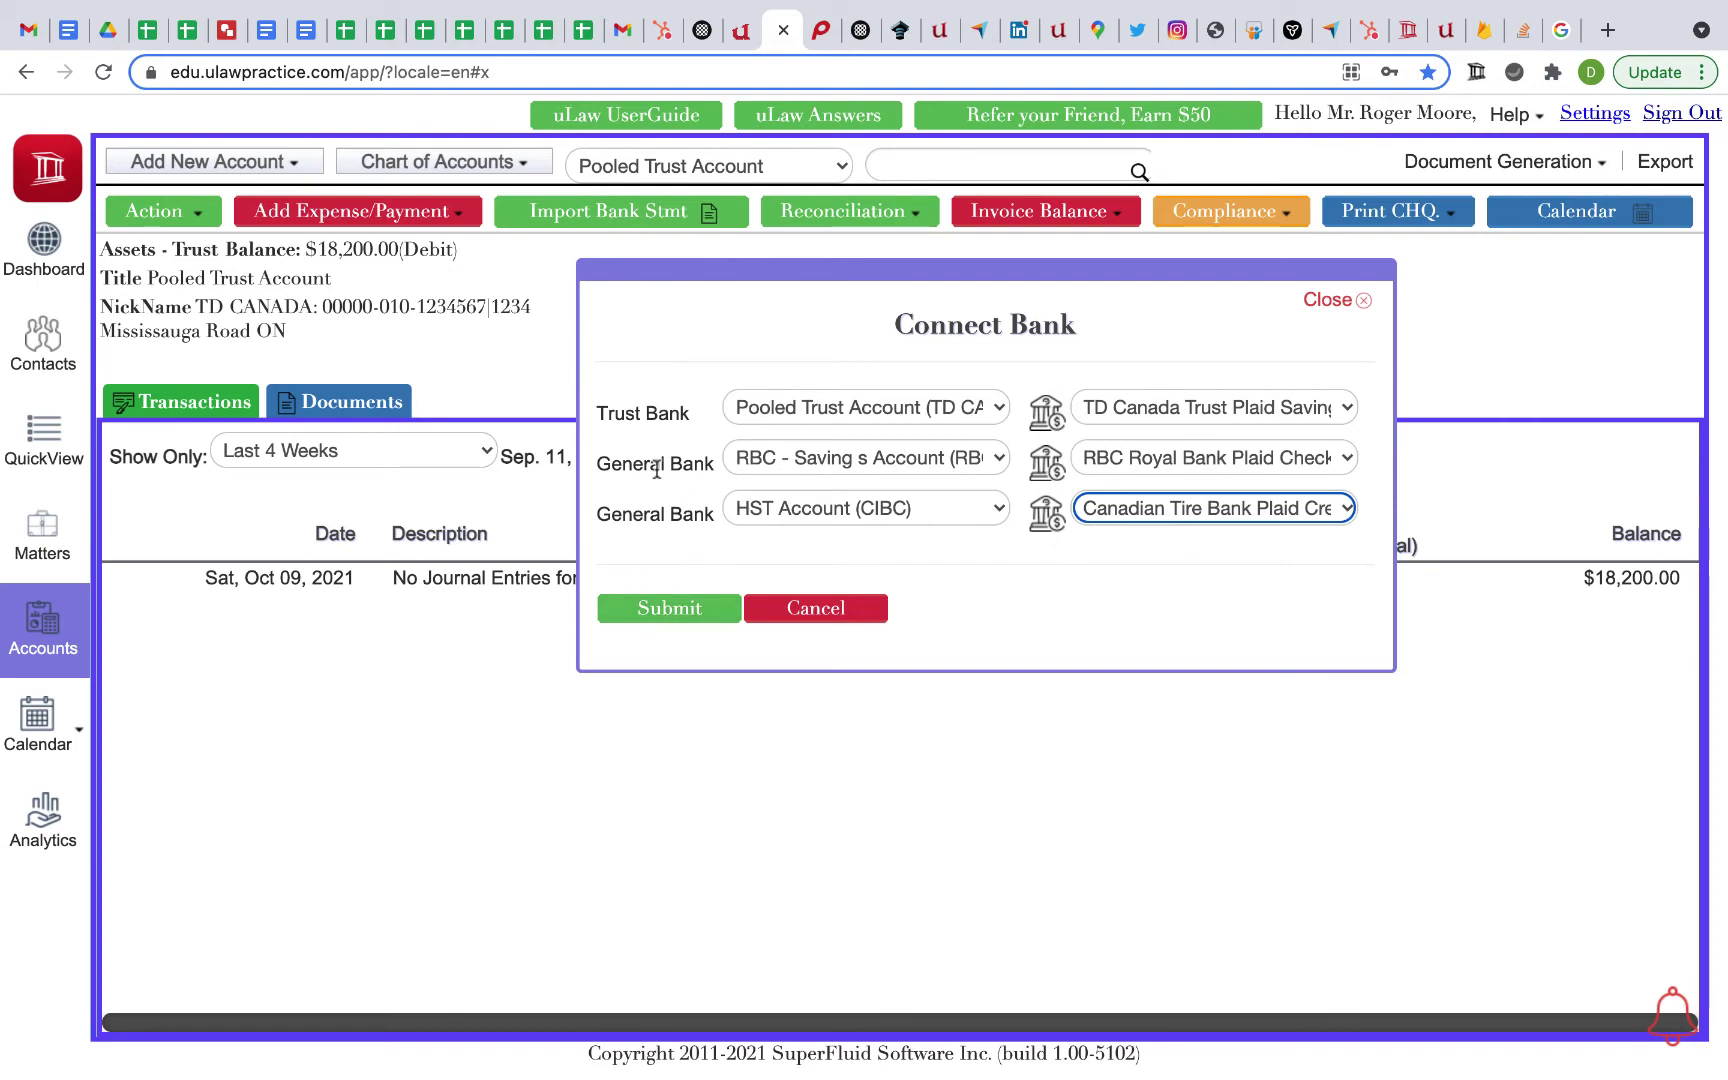
left_click(666, 606)
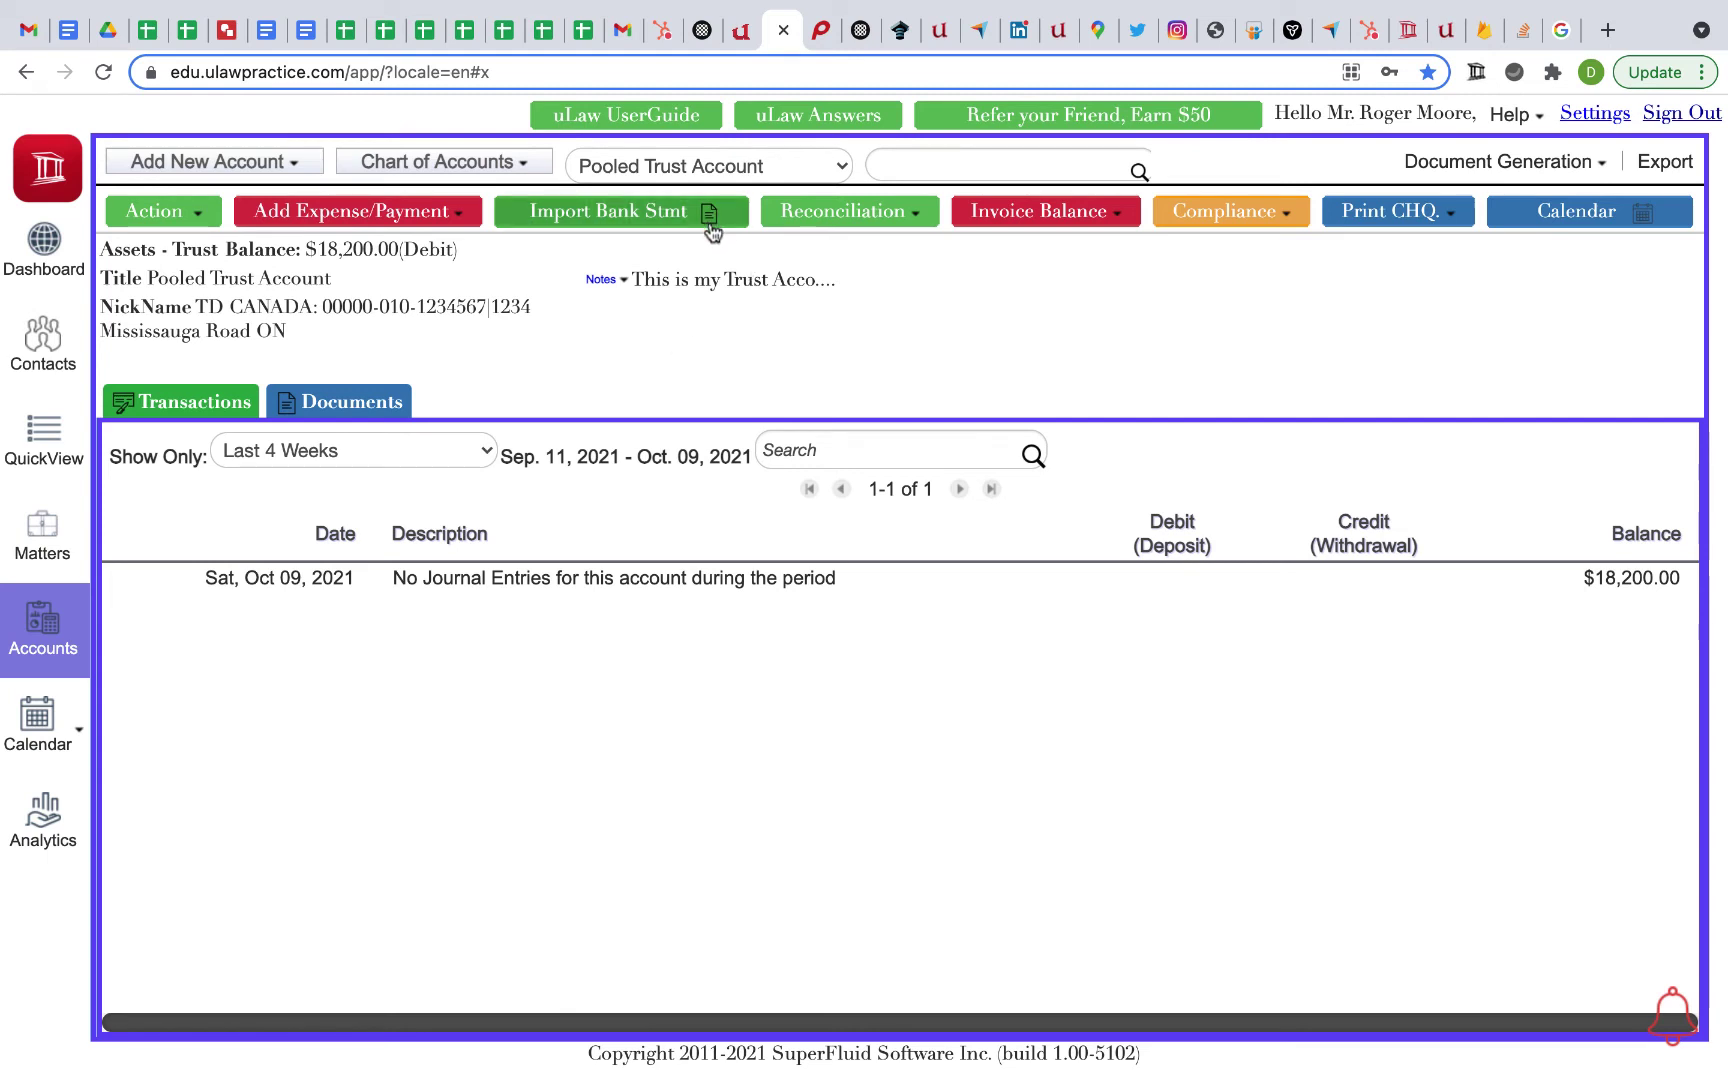
left_click(632, 230)
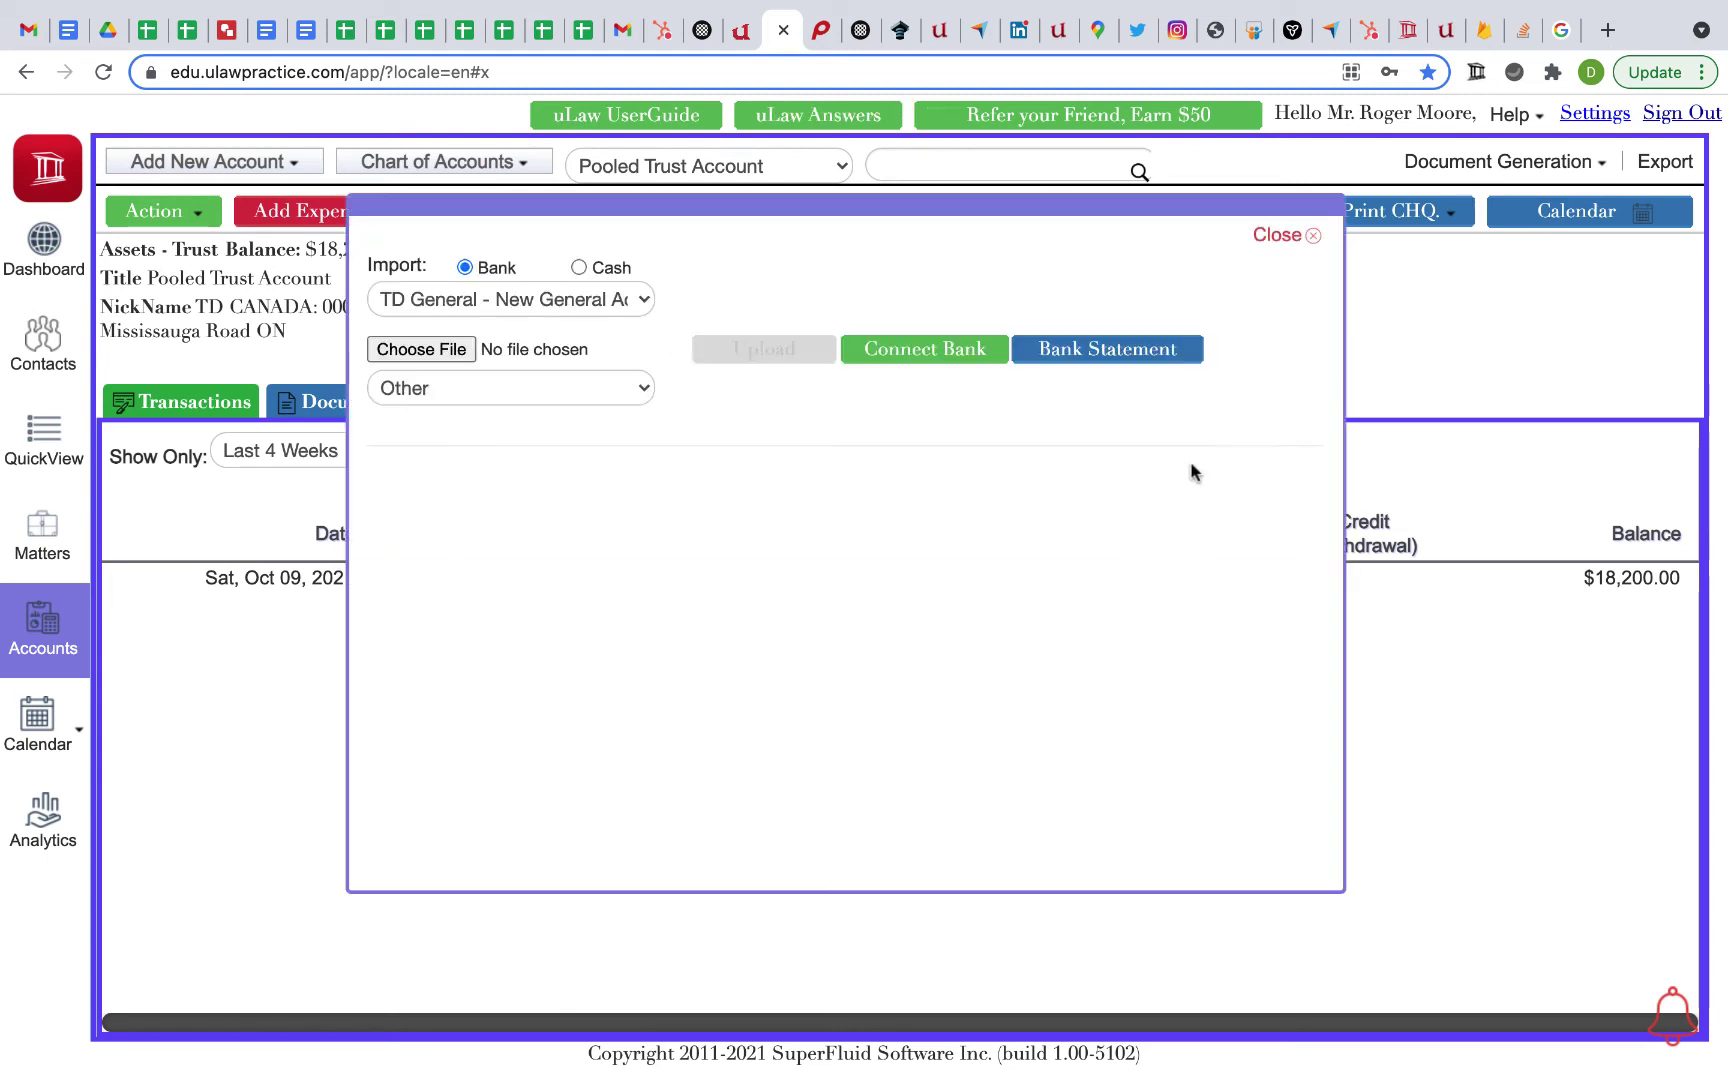
left_click(420, 290)
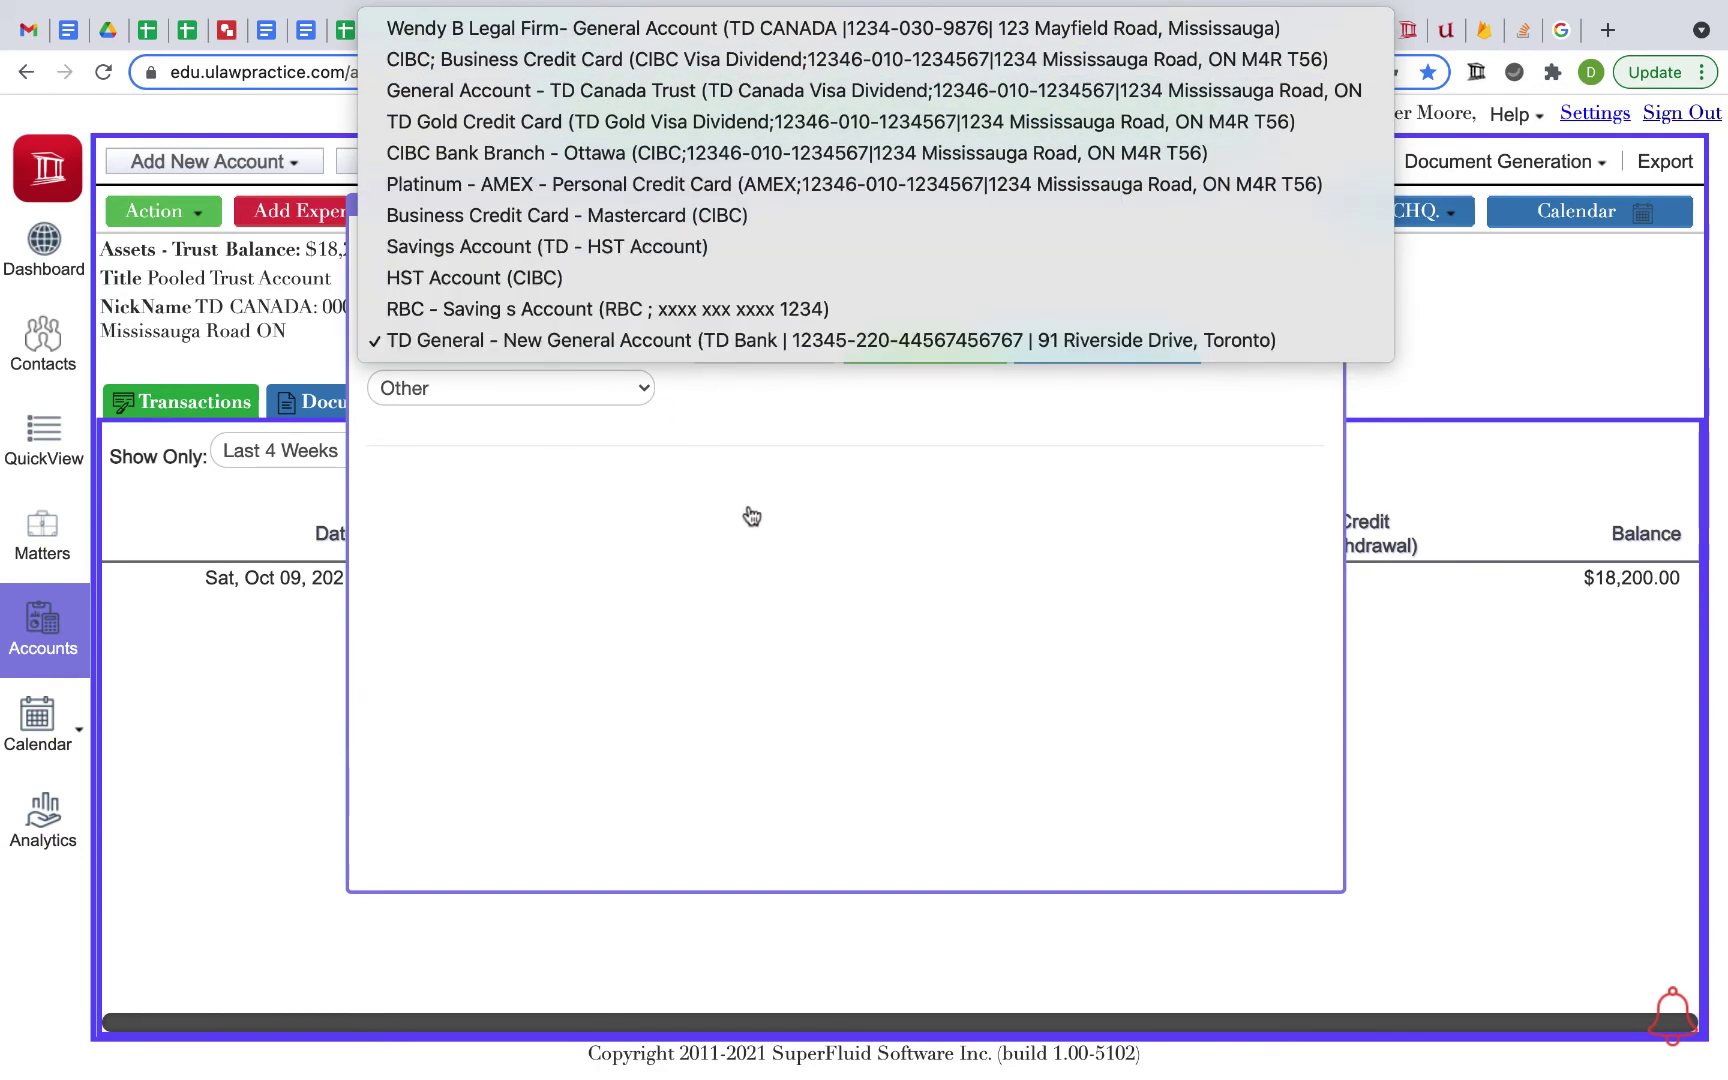
left_click(752, 513)
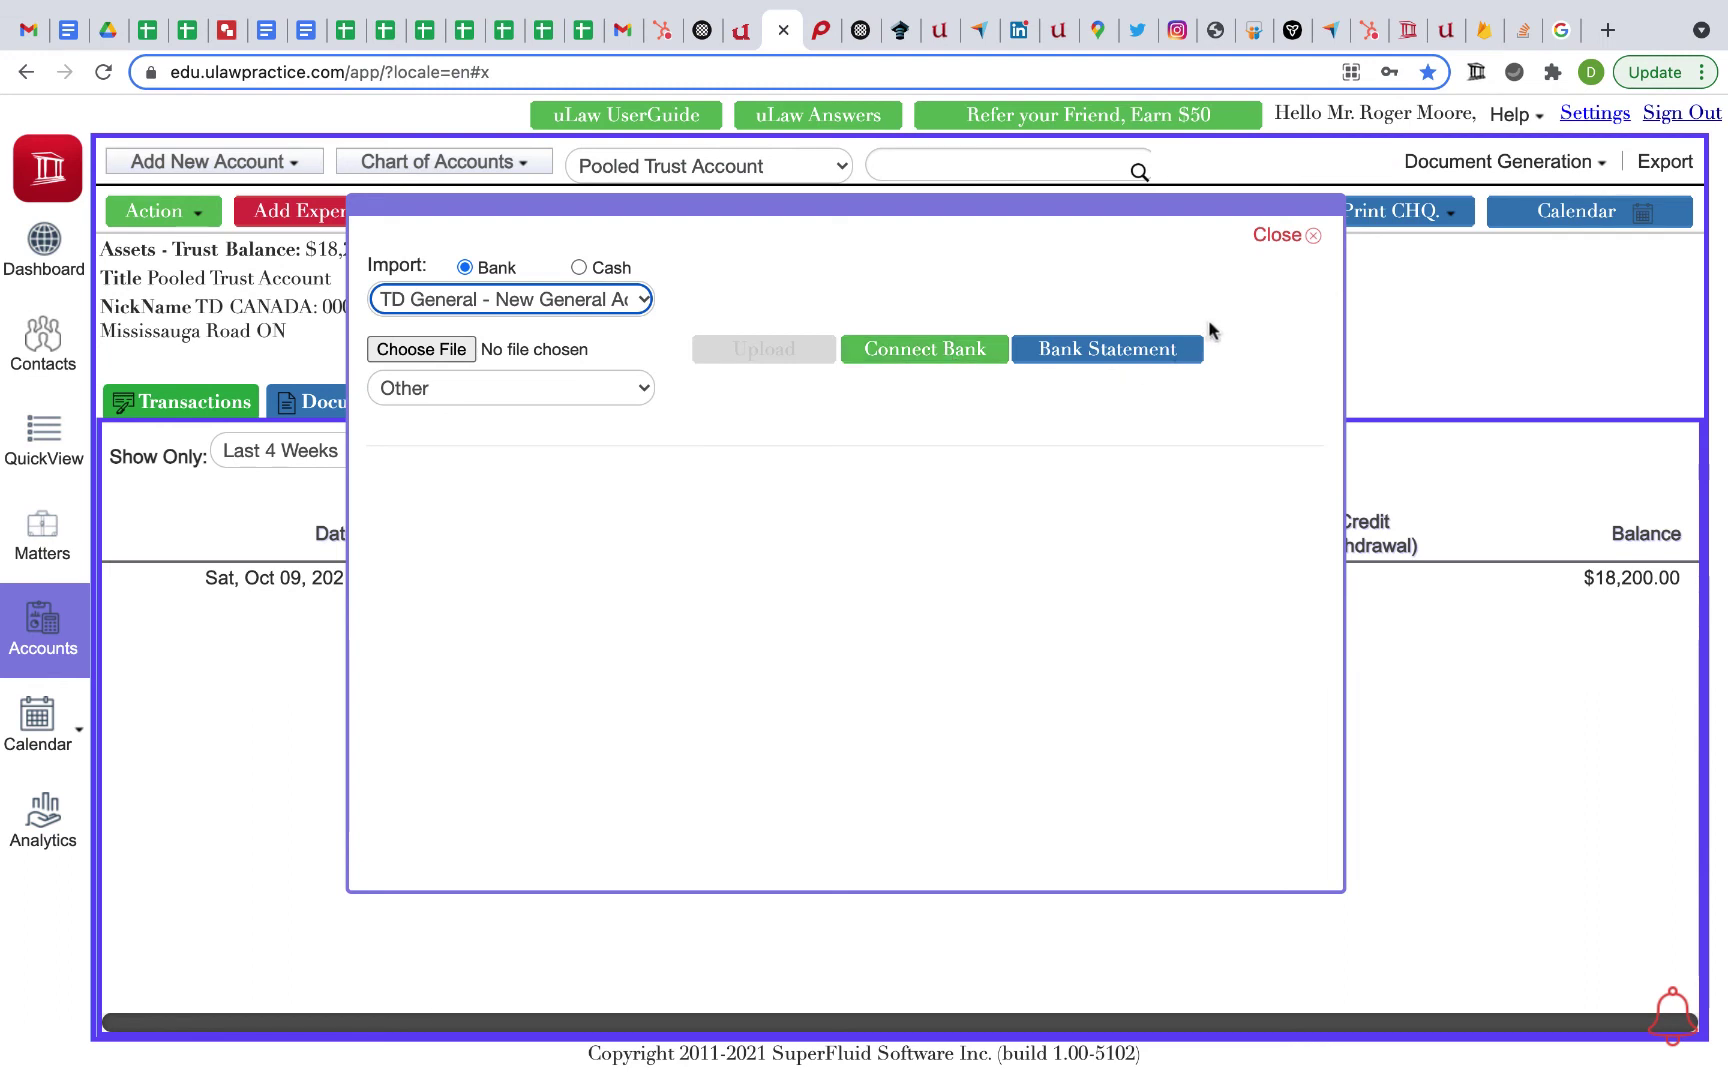
left_click(1282, 236)
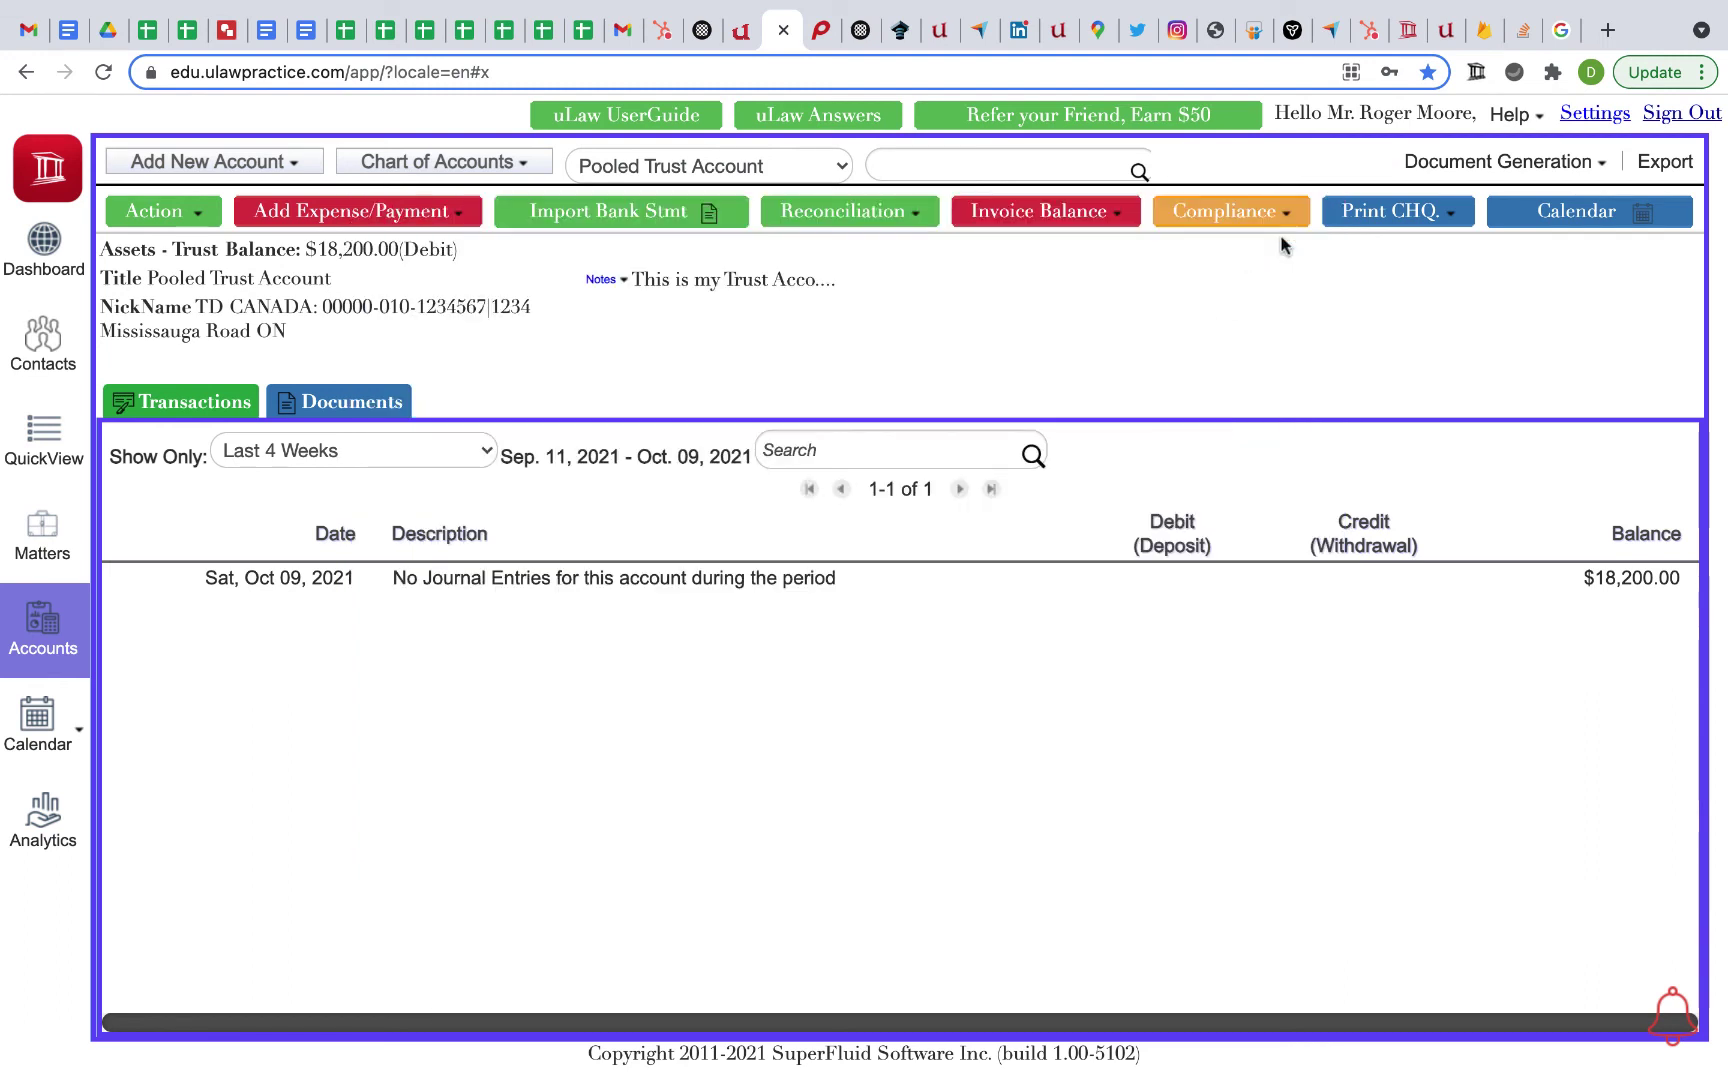
- Start a Trust (Multiple Acc) Reconciliation for the Pooled Trust Account
left_click(878, 215)
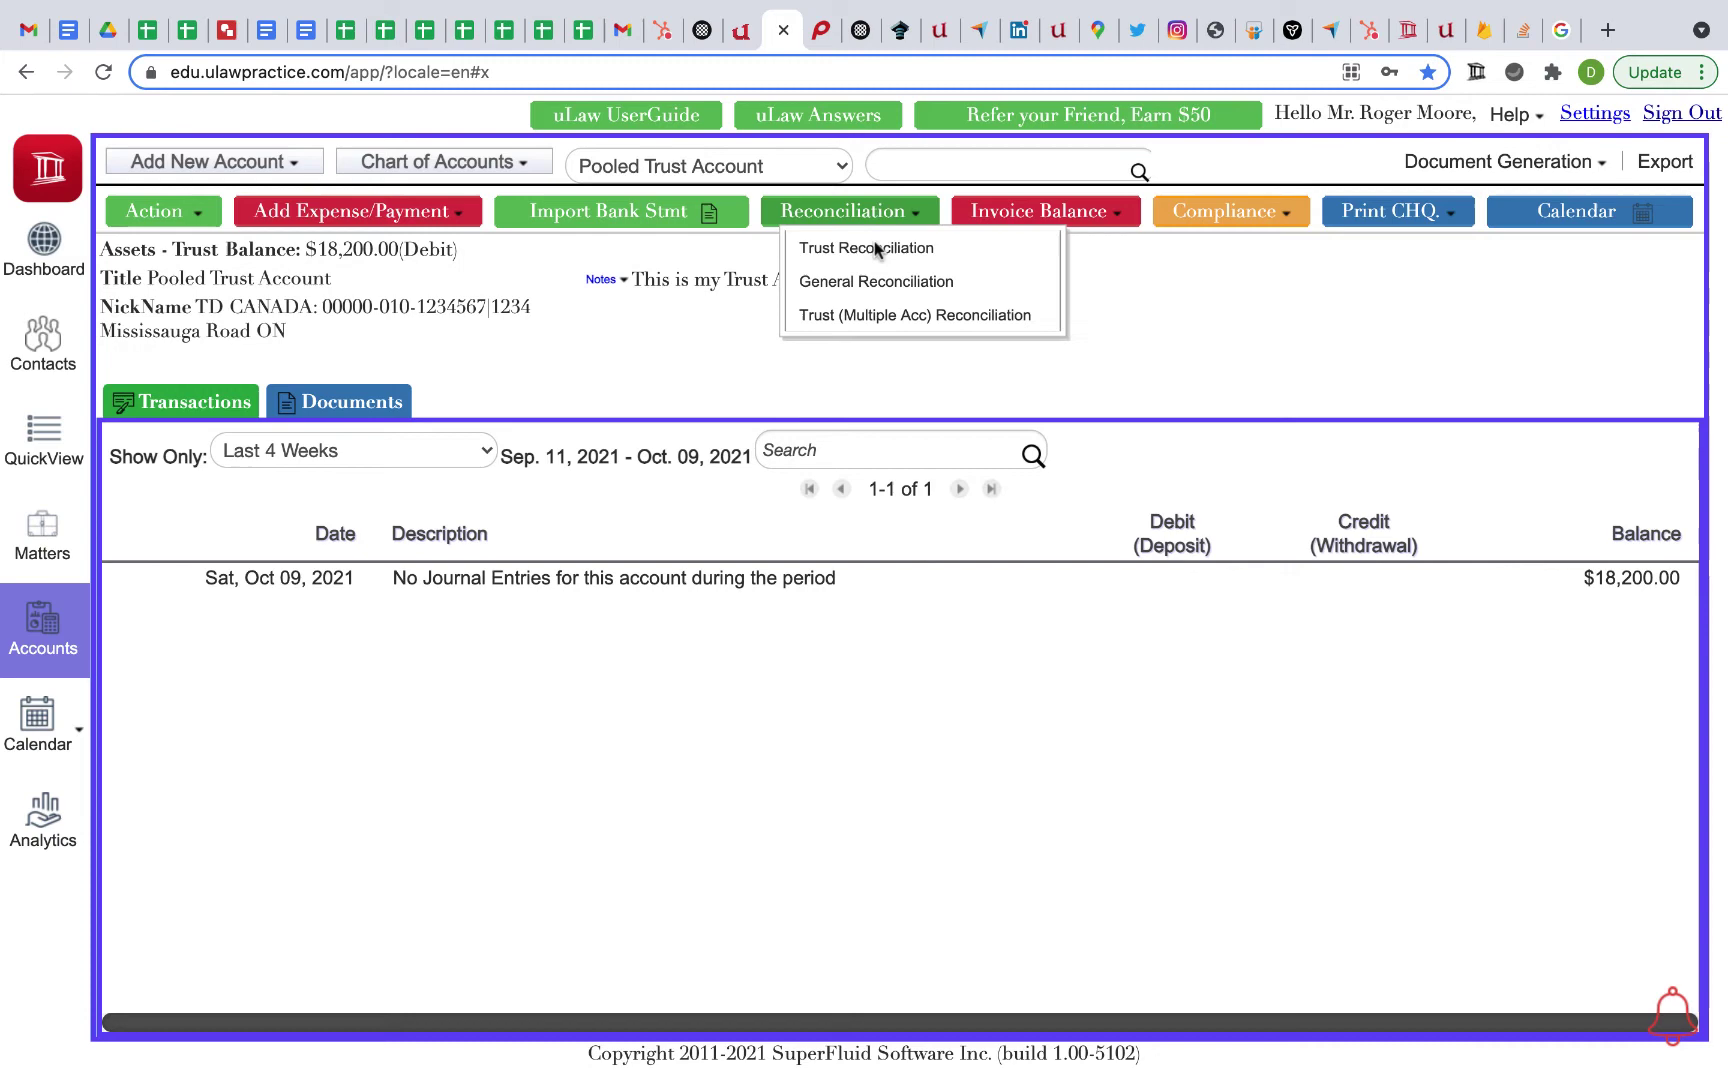
left_click(873, 316)
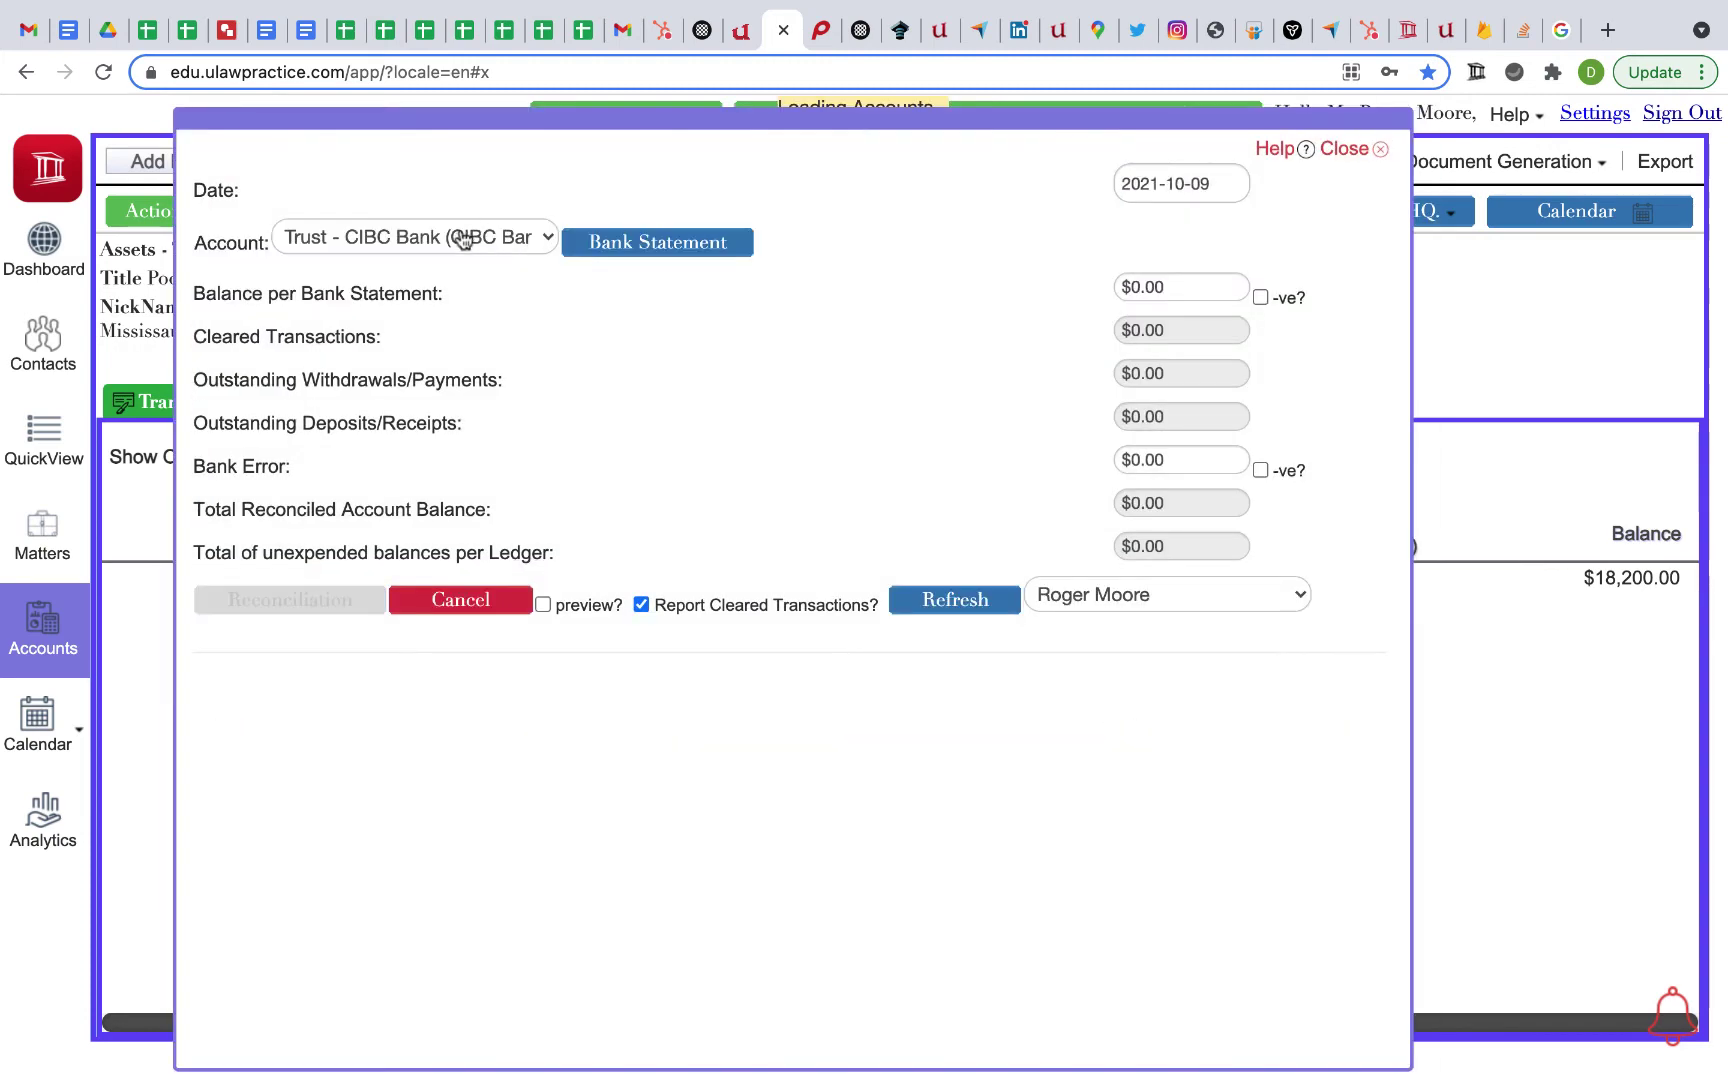
left_click(463, 240)
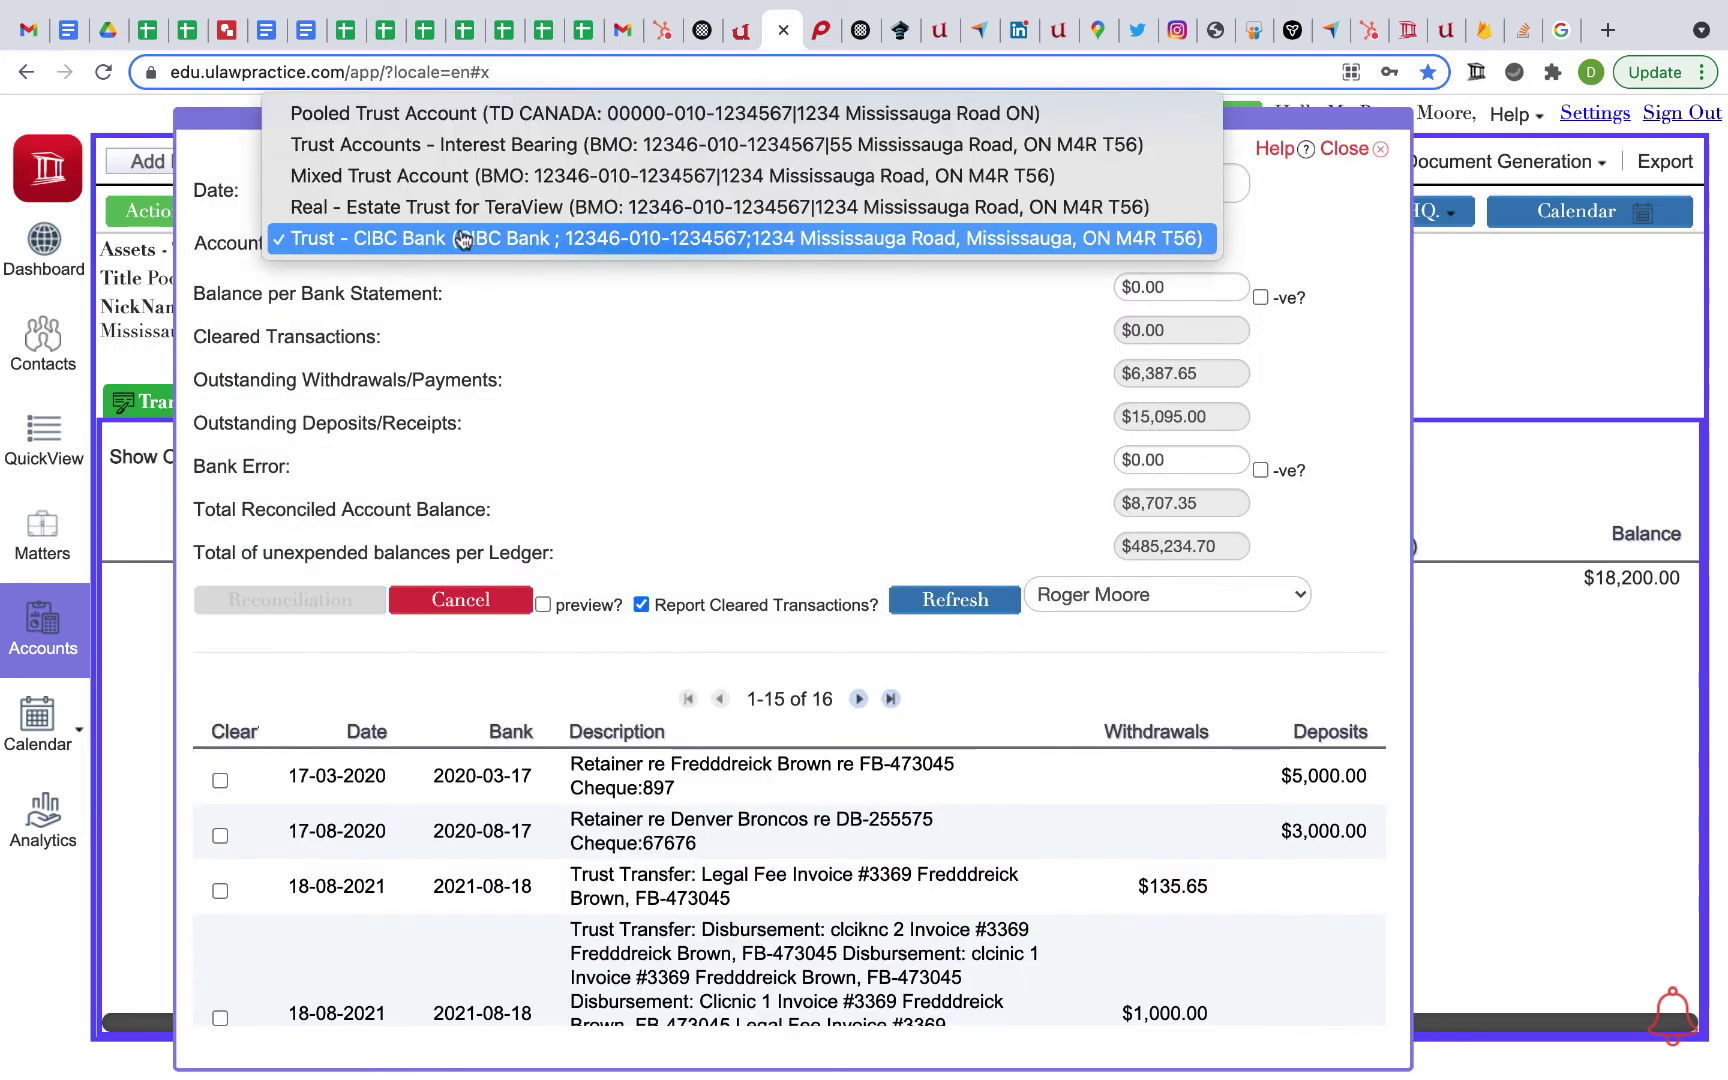
left_click(449, 114)
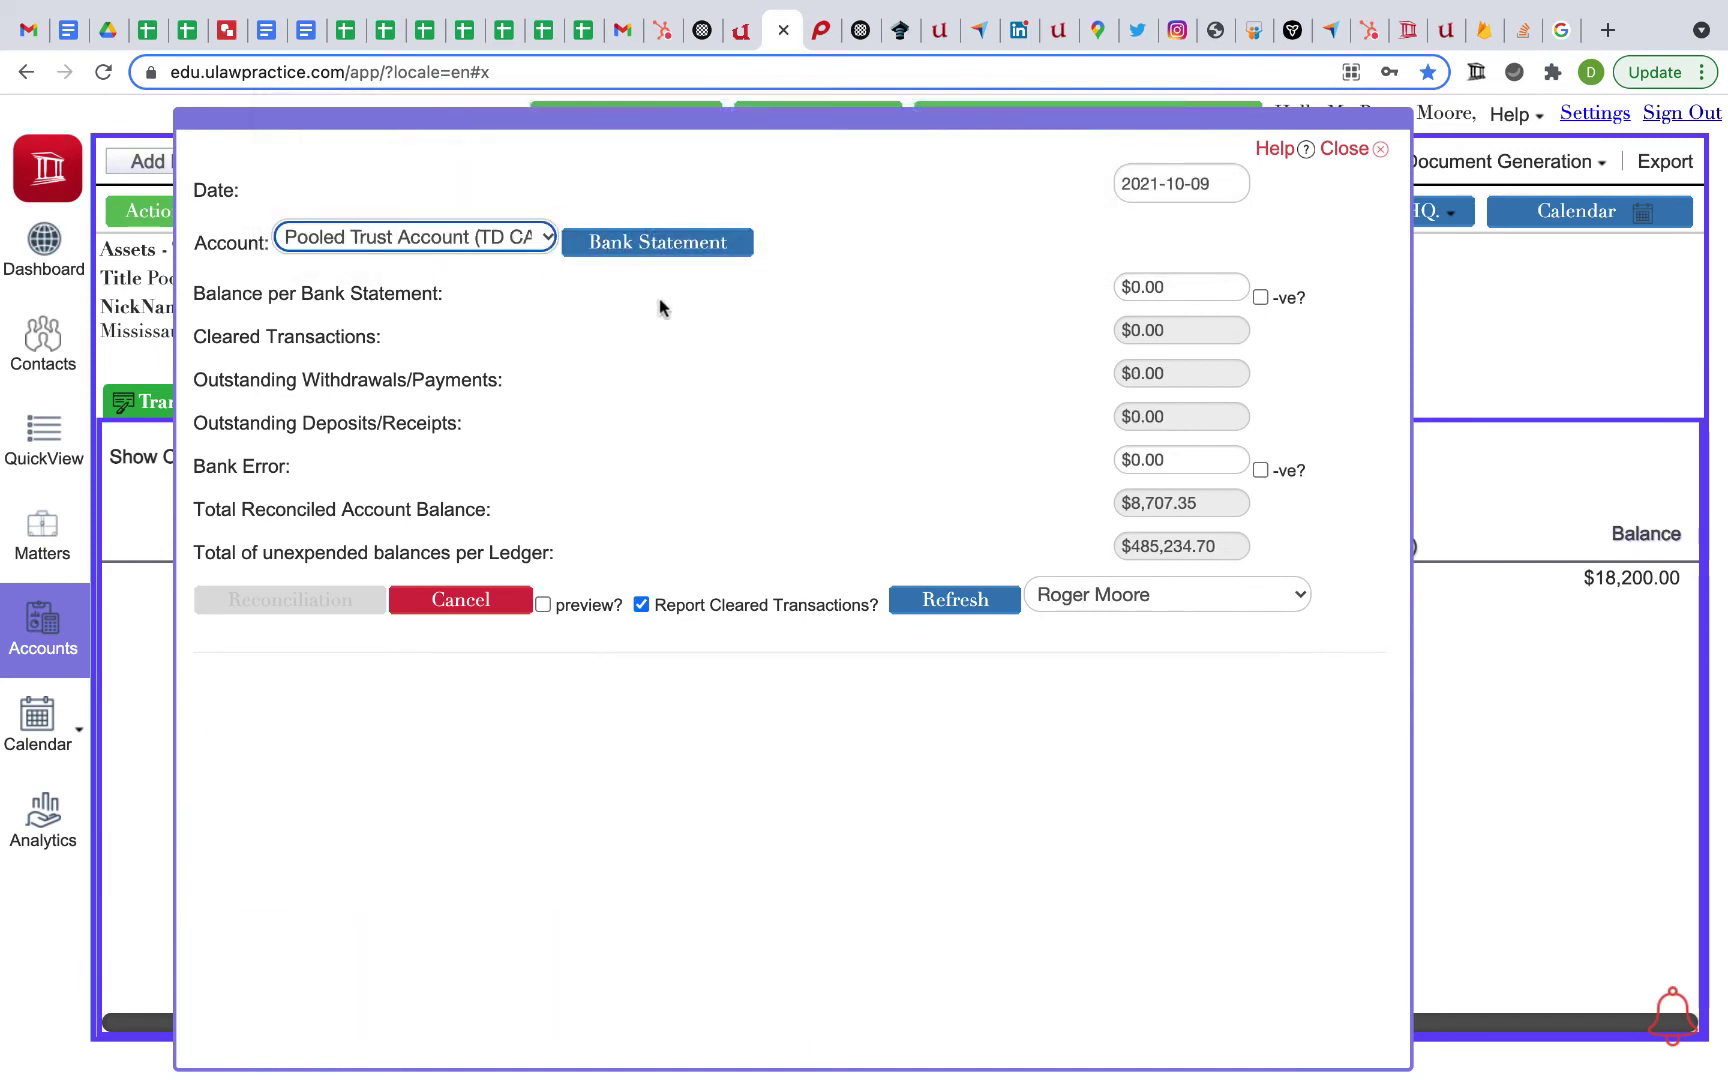
- Review the linked bank statement transactions, then close the popup and the reconciliation
left_click(670, 255)
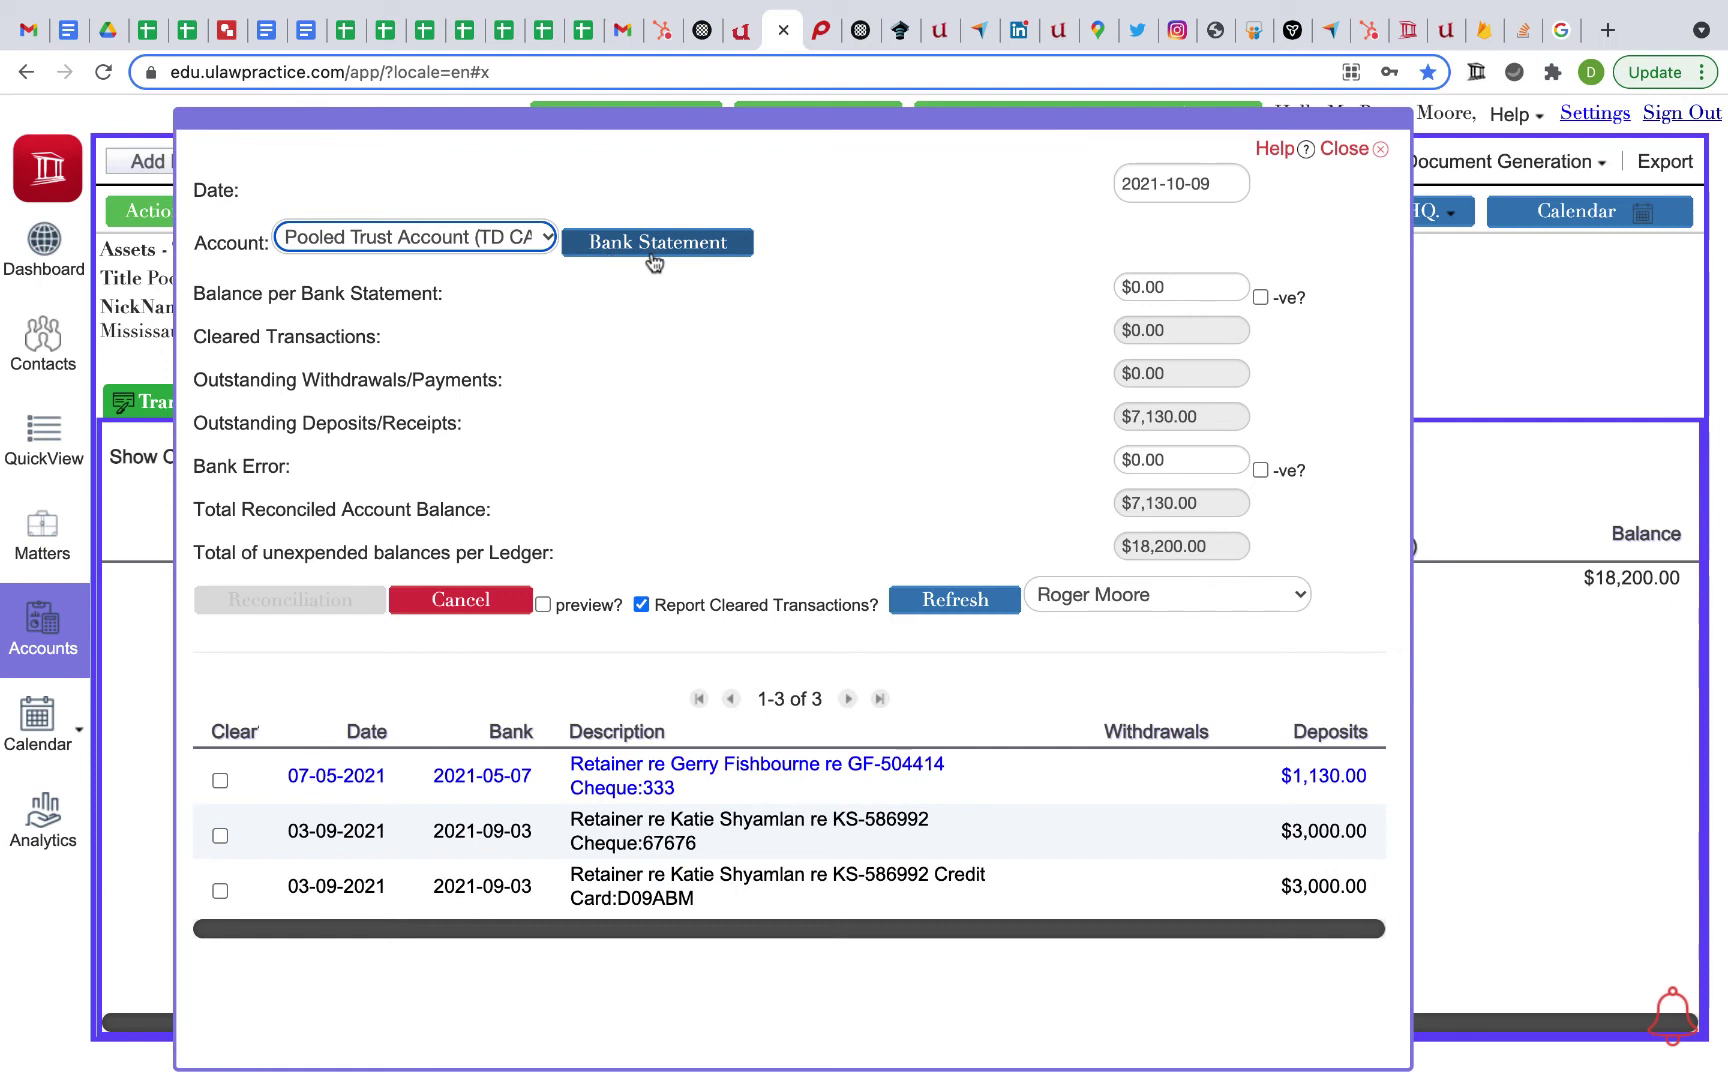
left_click(652, 252)
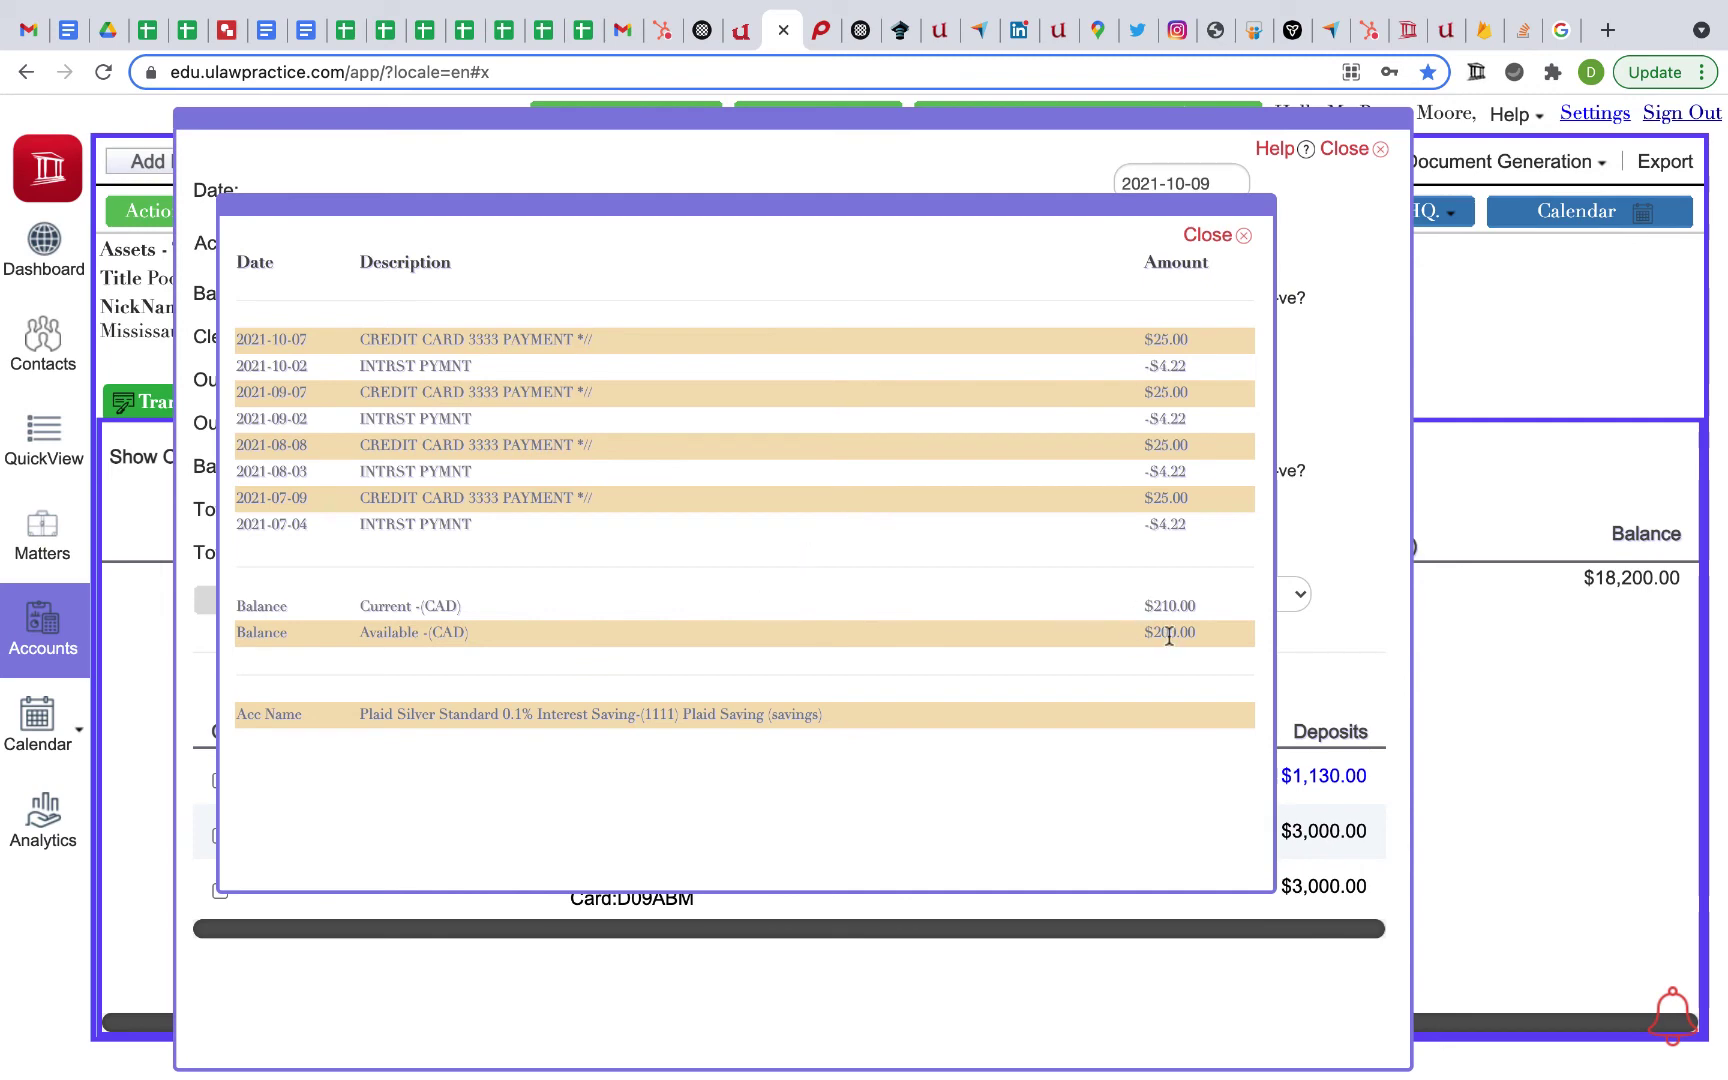
left_click(1230, 237)
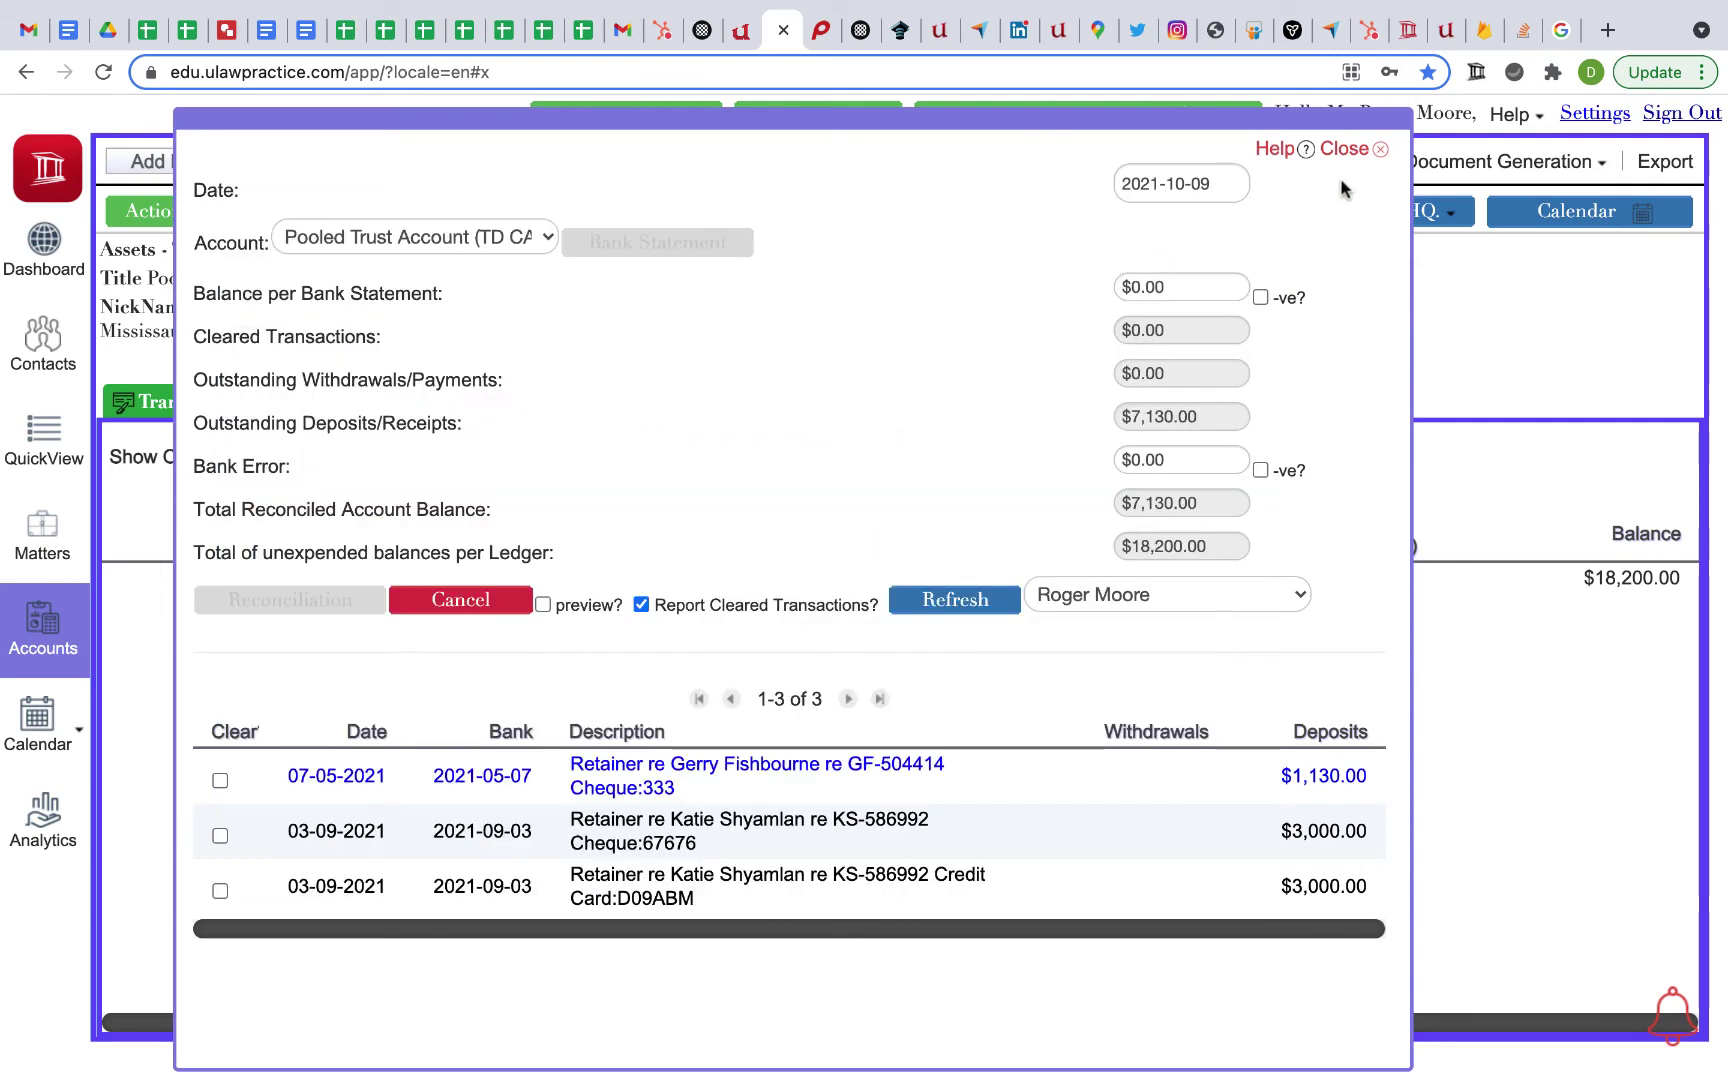
left_click(1350, 148)
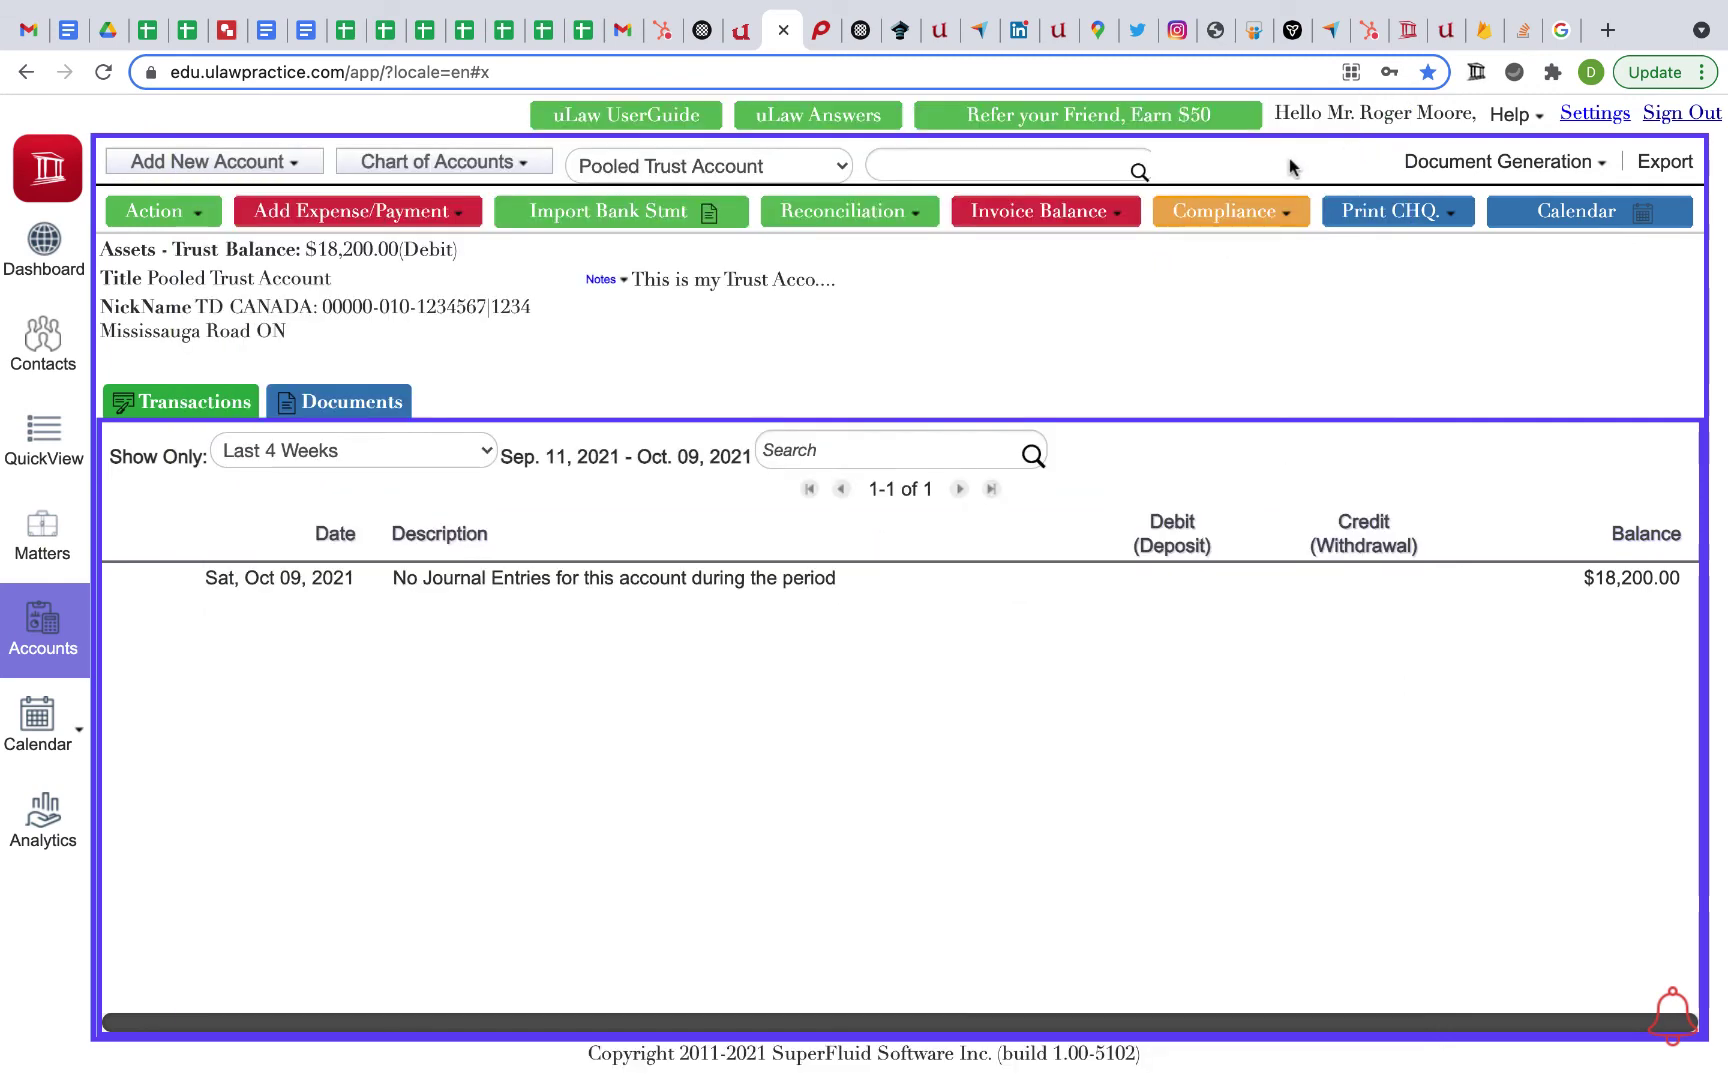
- In Matters, import entries from the Pooled Trust Account's connected bank
left_click(40, 545)
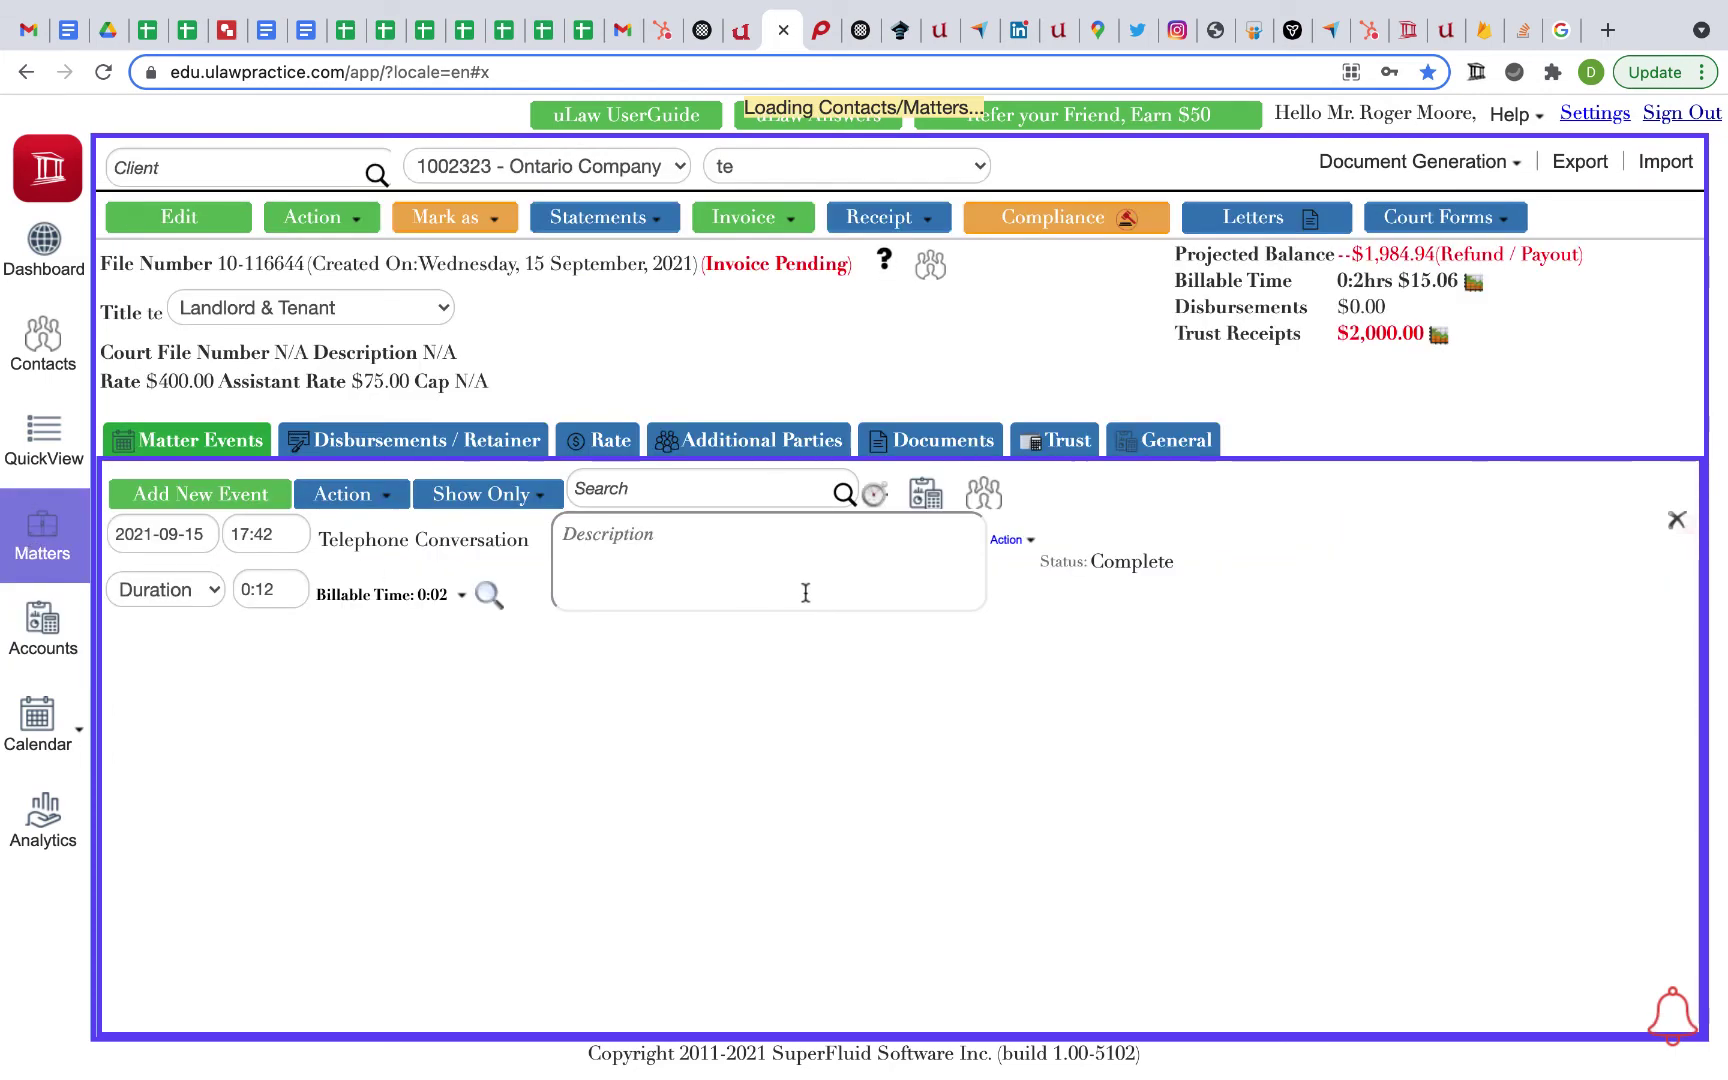
left_click(1661, 176)
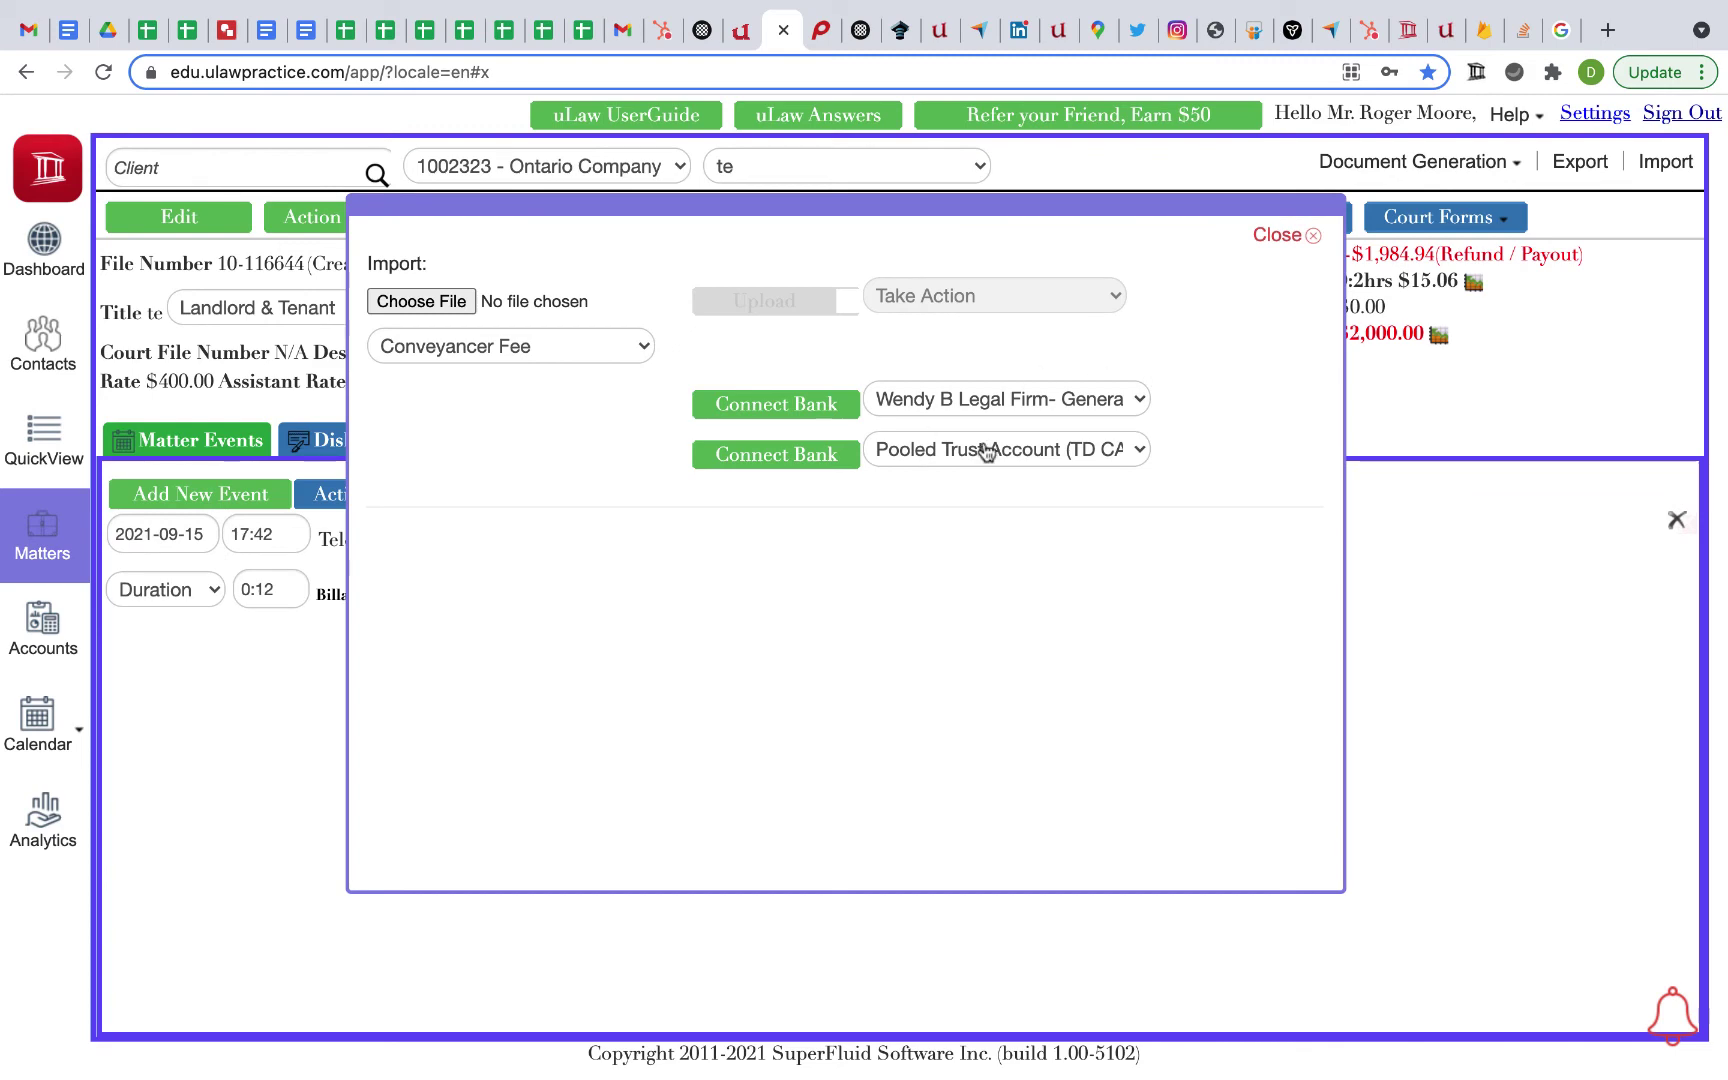
left_click(936, 455)
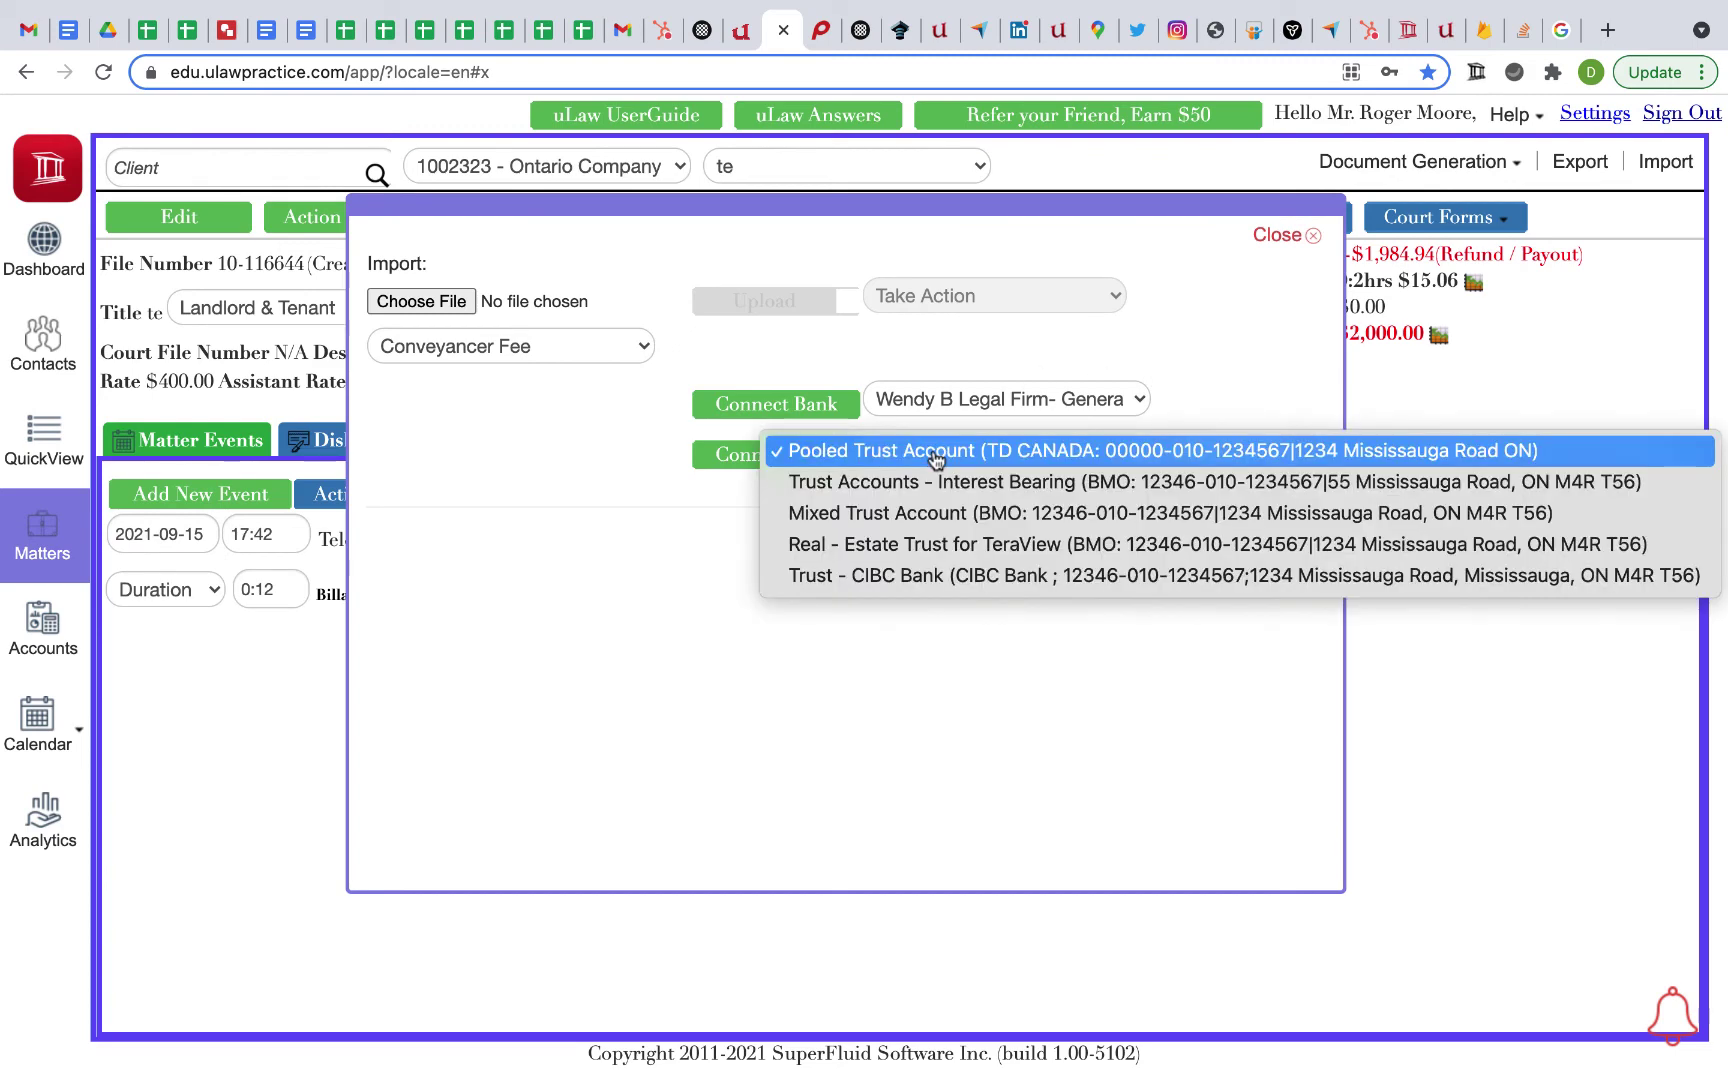
left_click(936, 452)
left_click(755, 455)
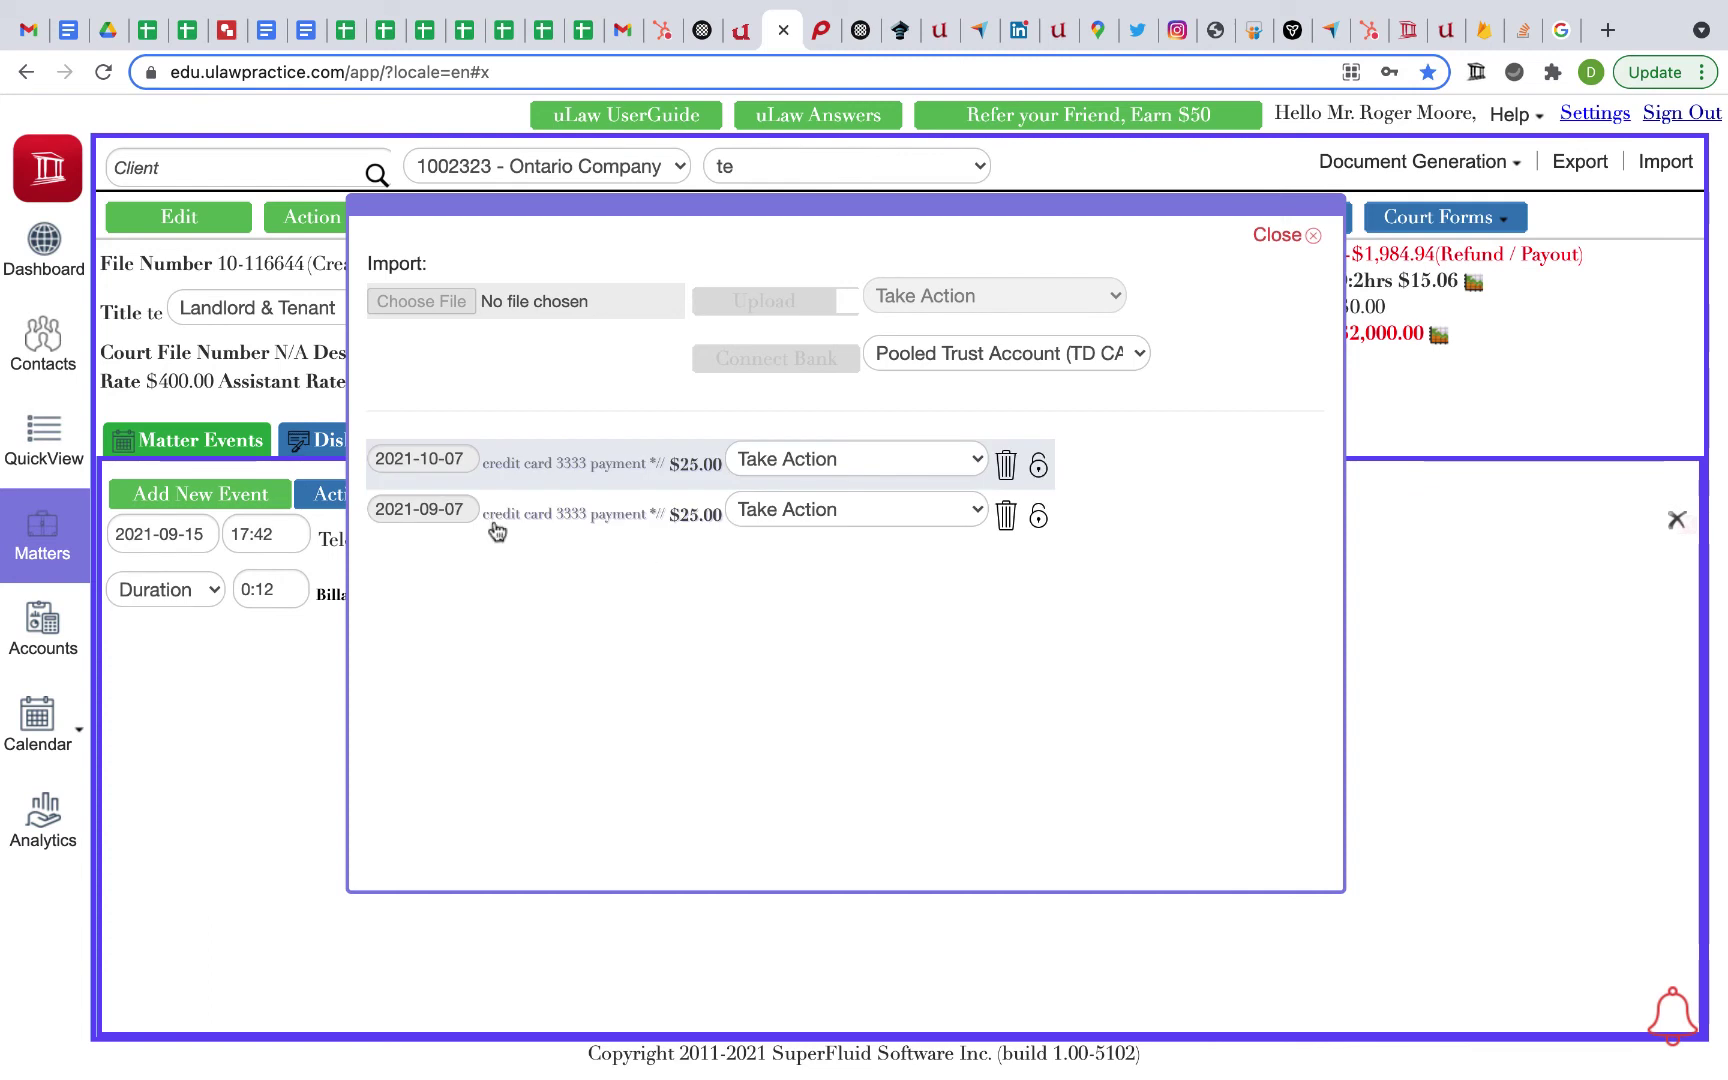
- Record the 2021-10-07 $25.00 credit card payment as a general expense and return to the Pooled Trust Account
left_click_drag(540, 505, 619, 482)
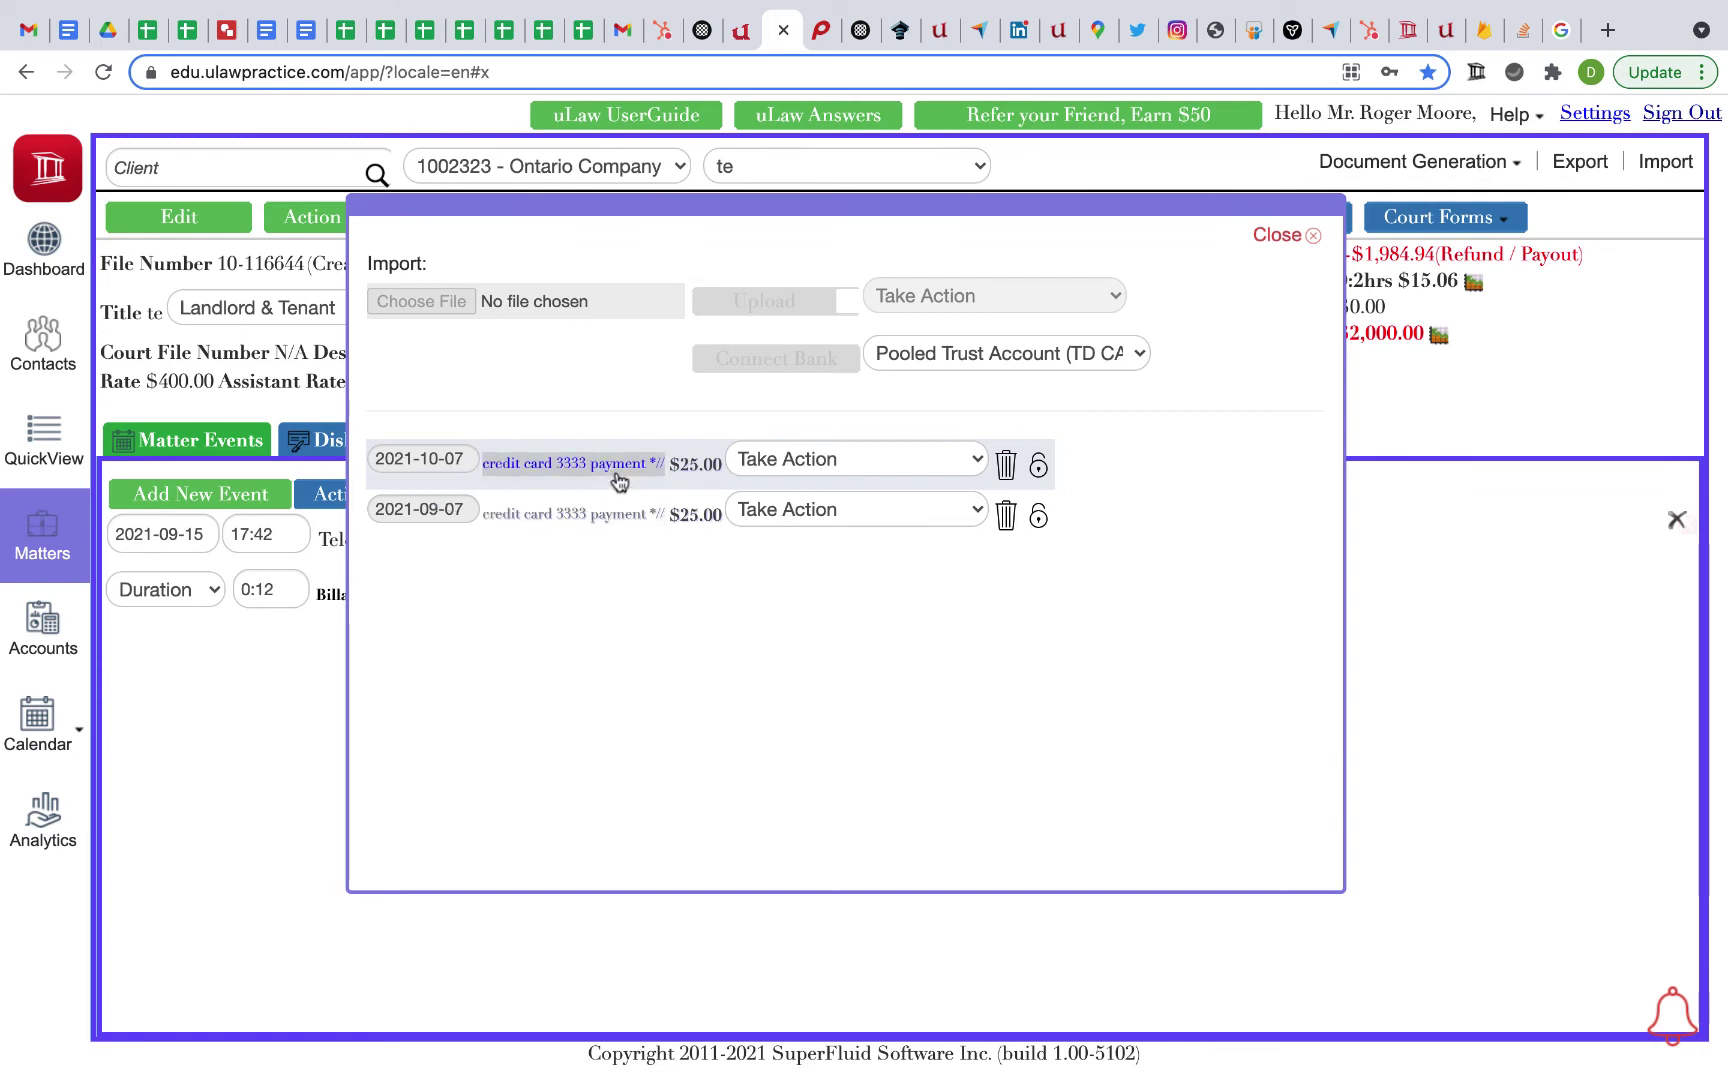
left_click(619, 482)
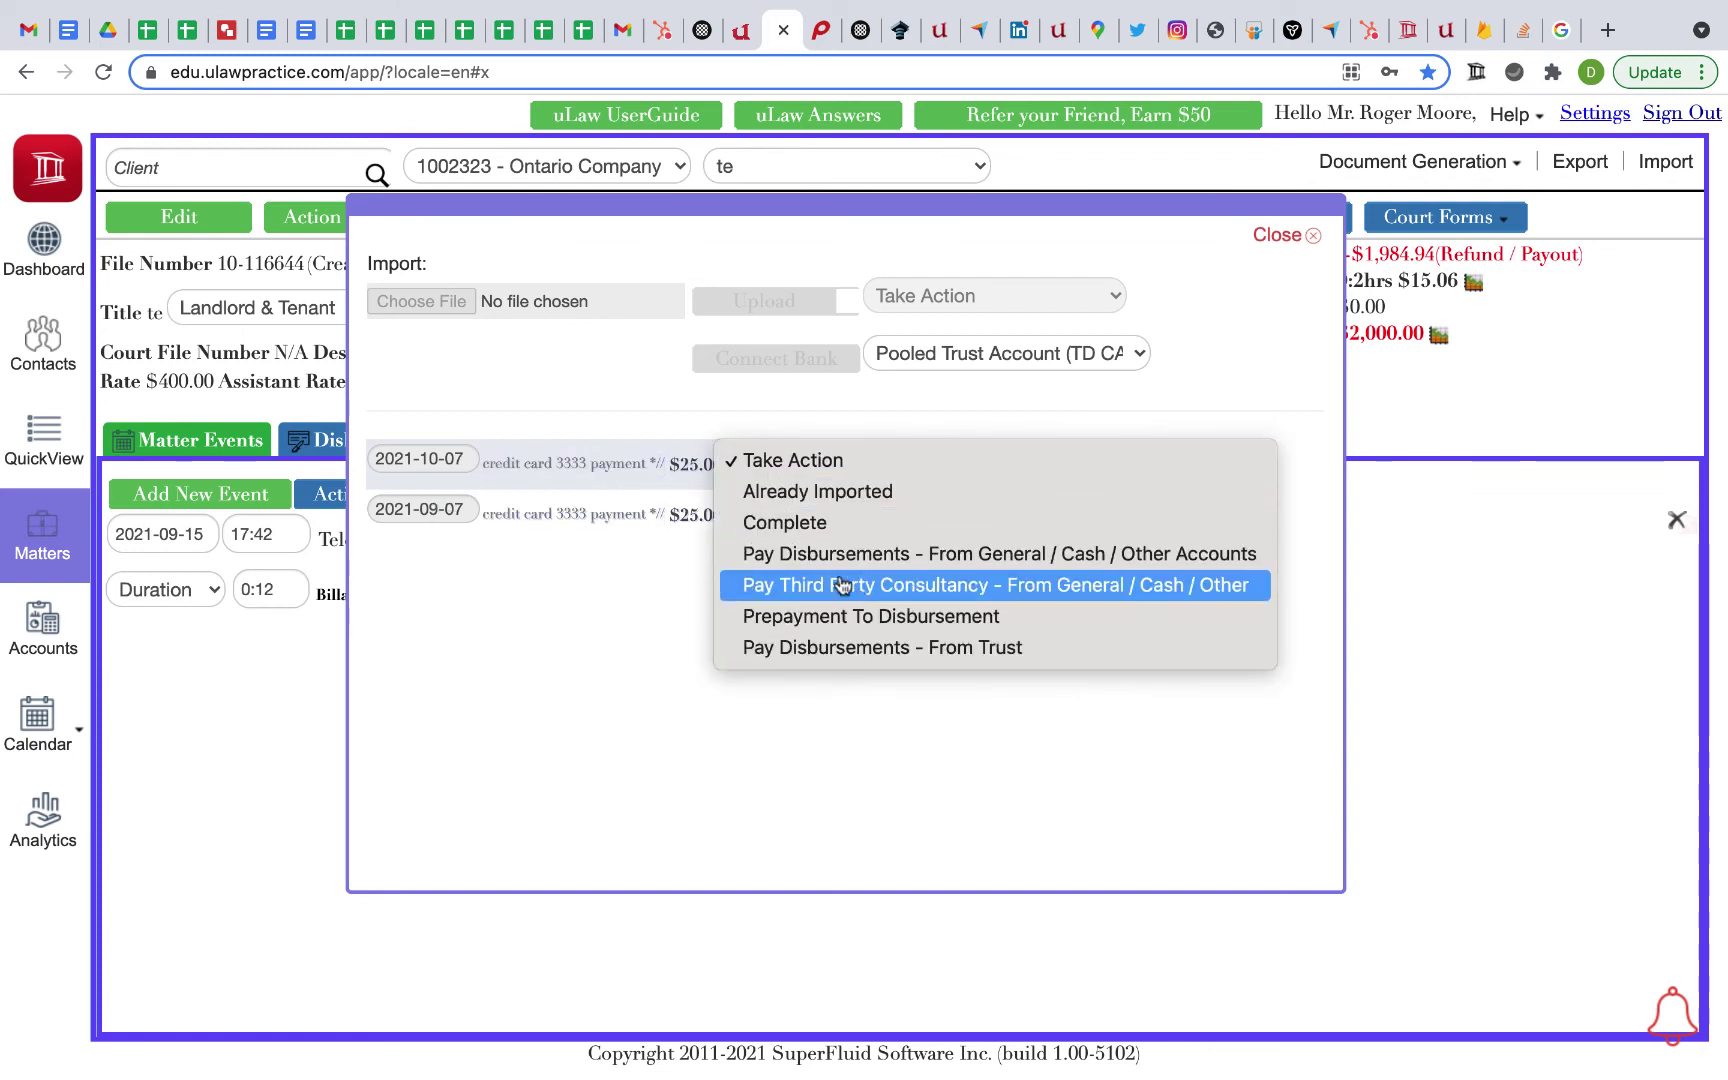
left_click(828, 530)
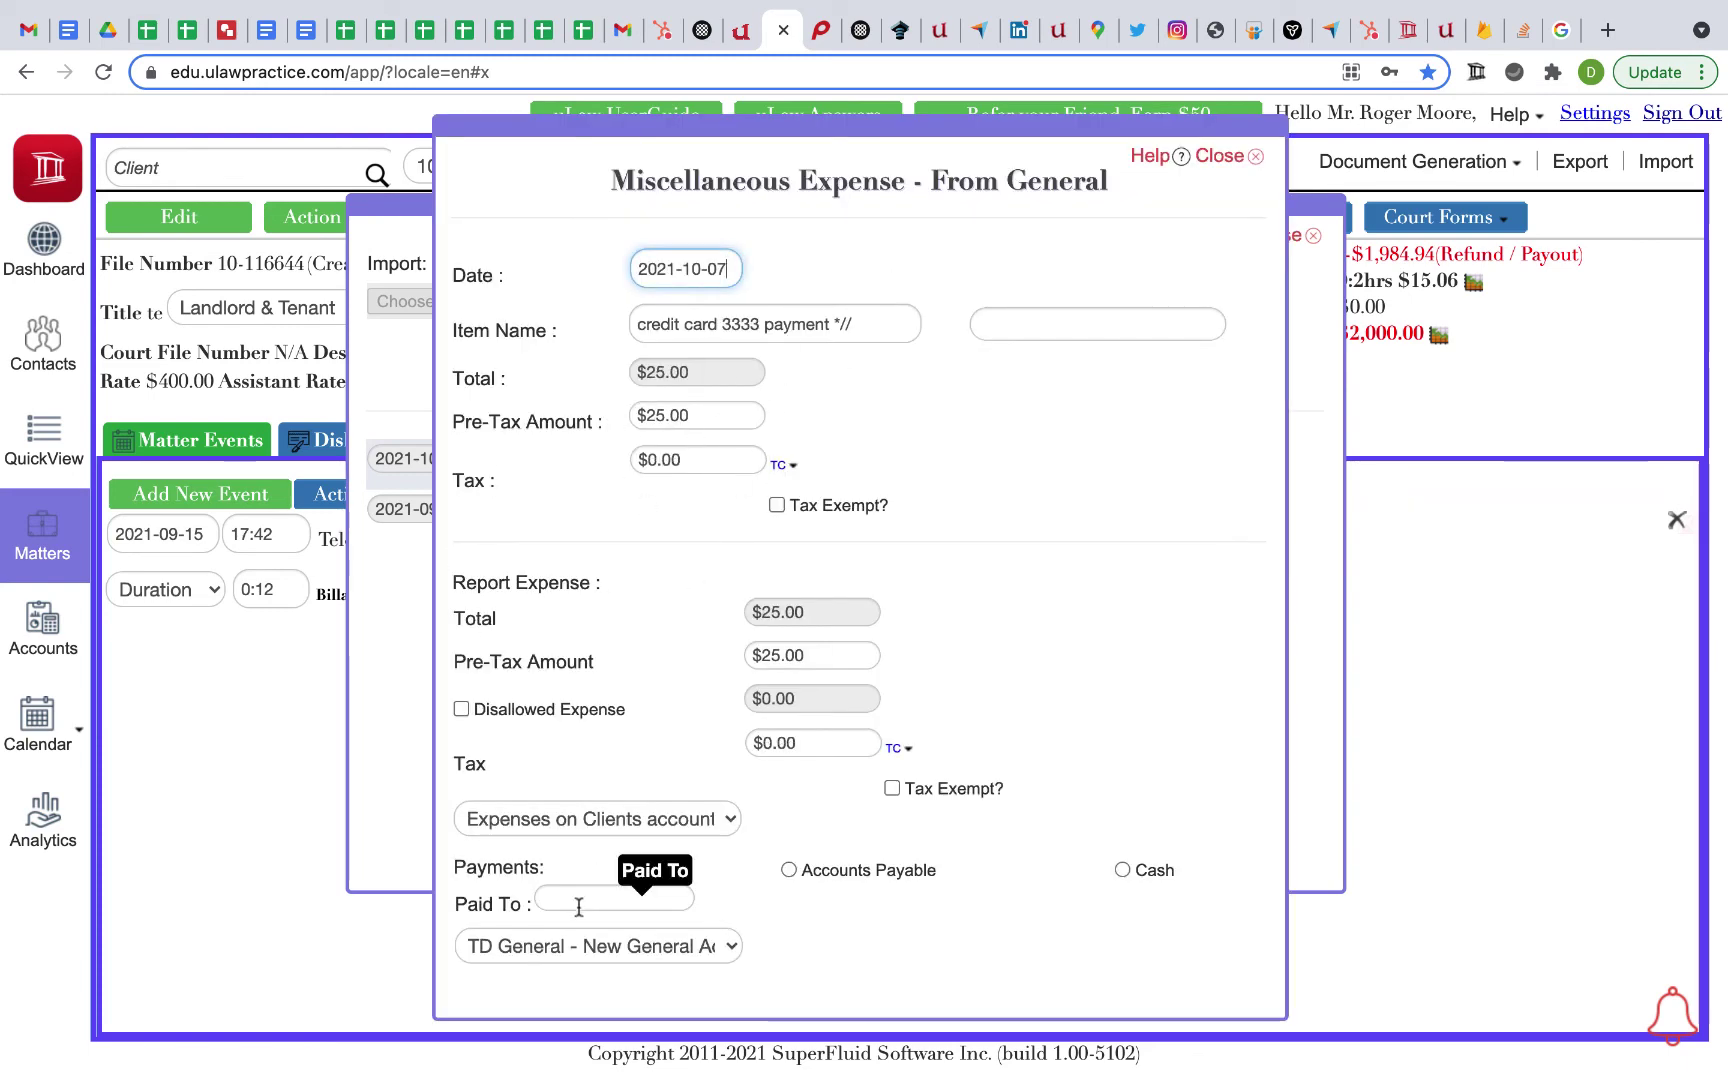
scroll(1053, 722, "down", 2)
scroll(1053, 722, "up", 2)
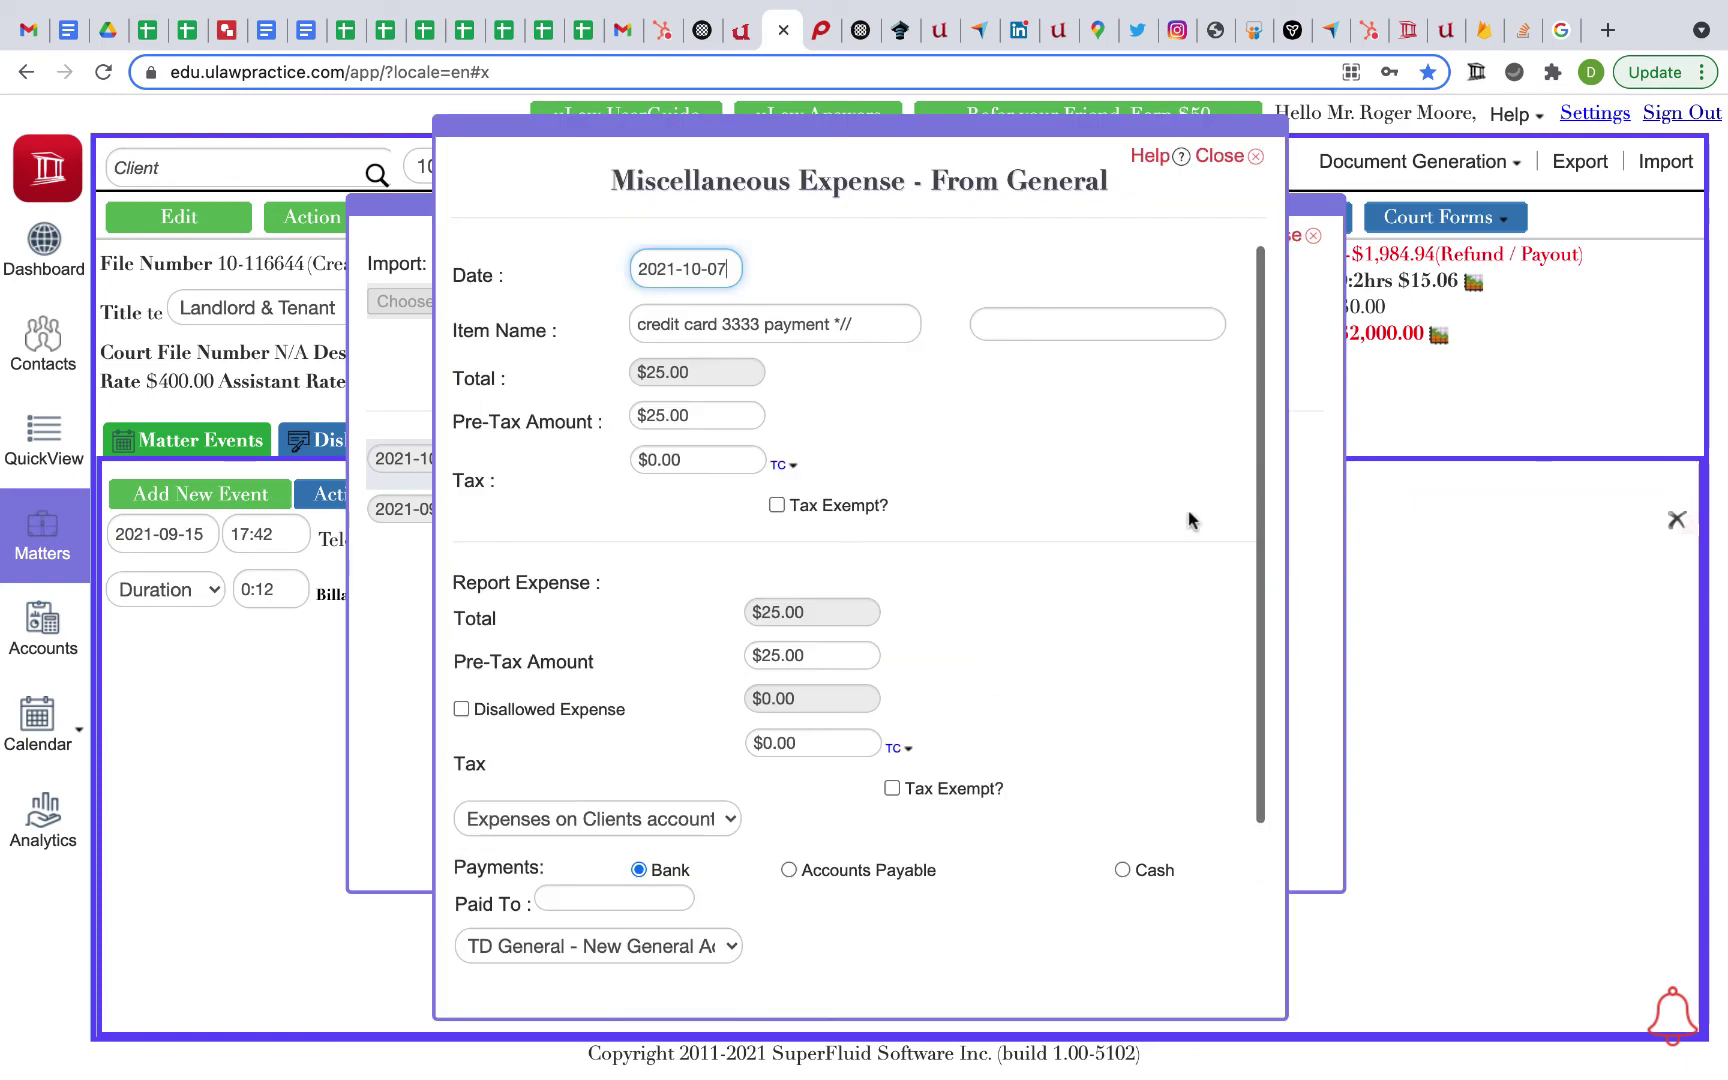
left_click(1214, 158)
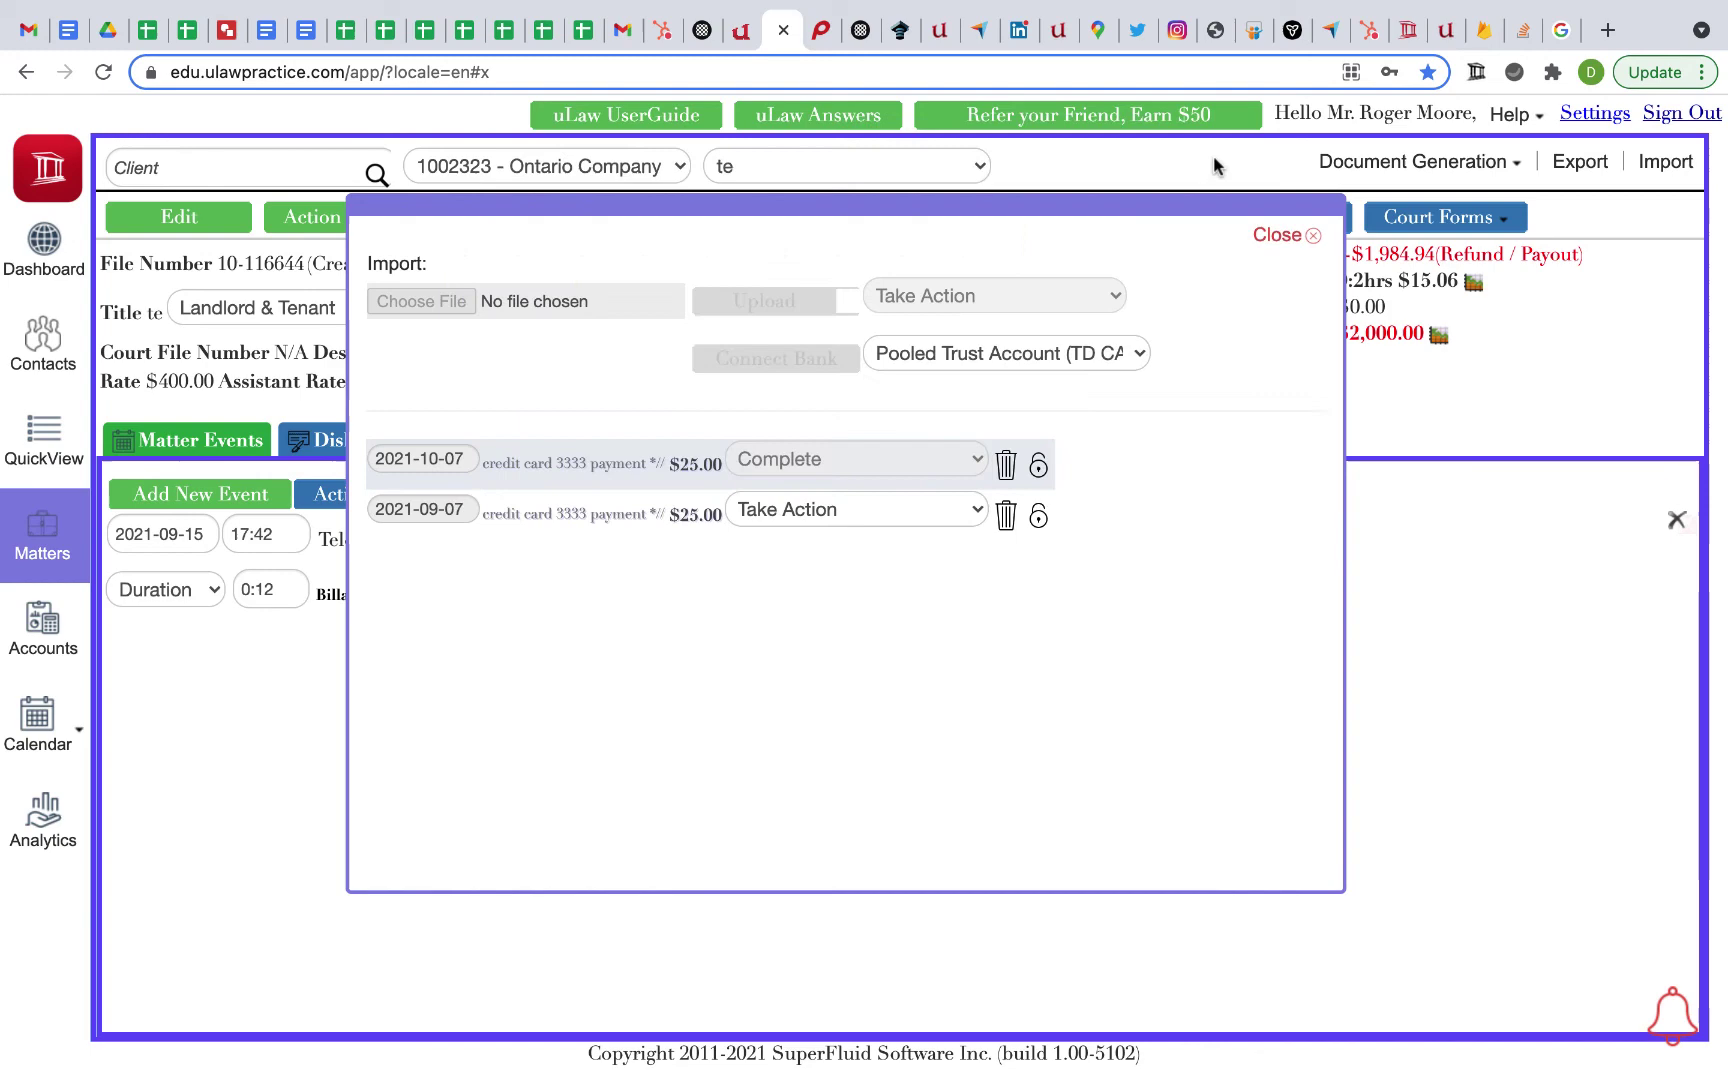
left_click(1272, 238)
left_click(73, 630)
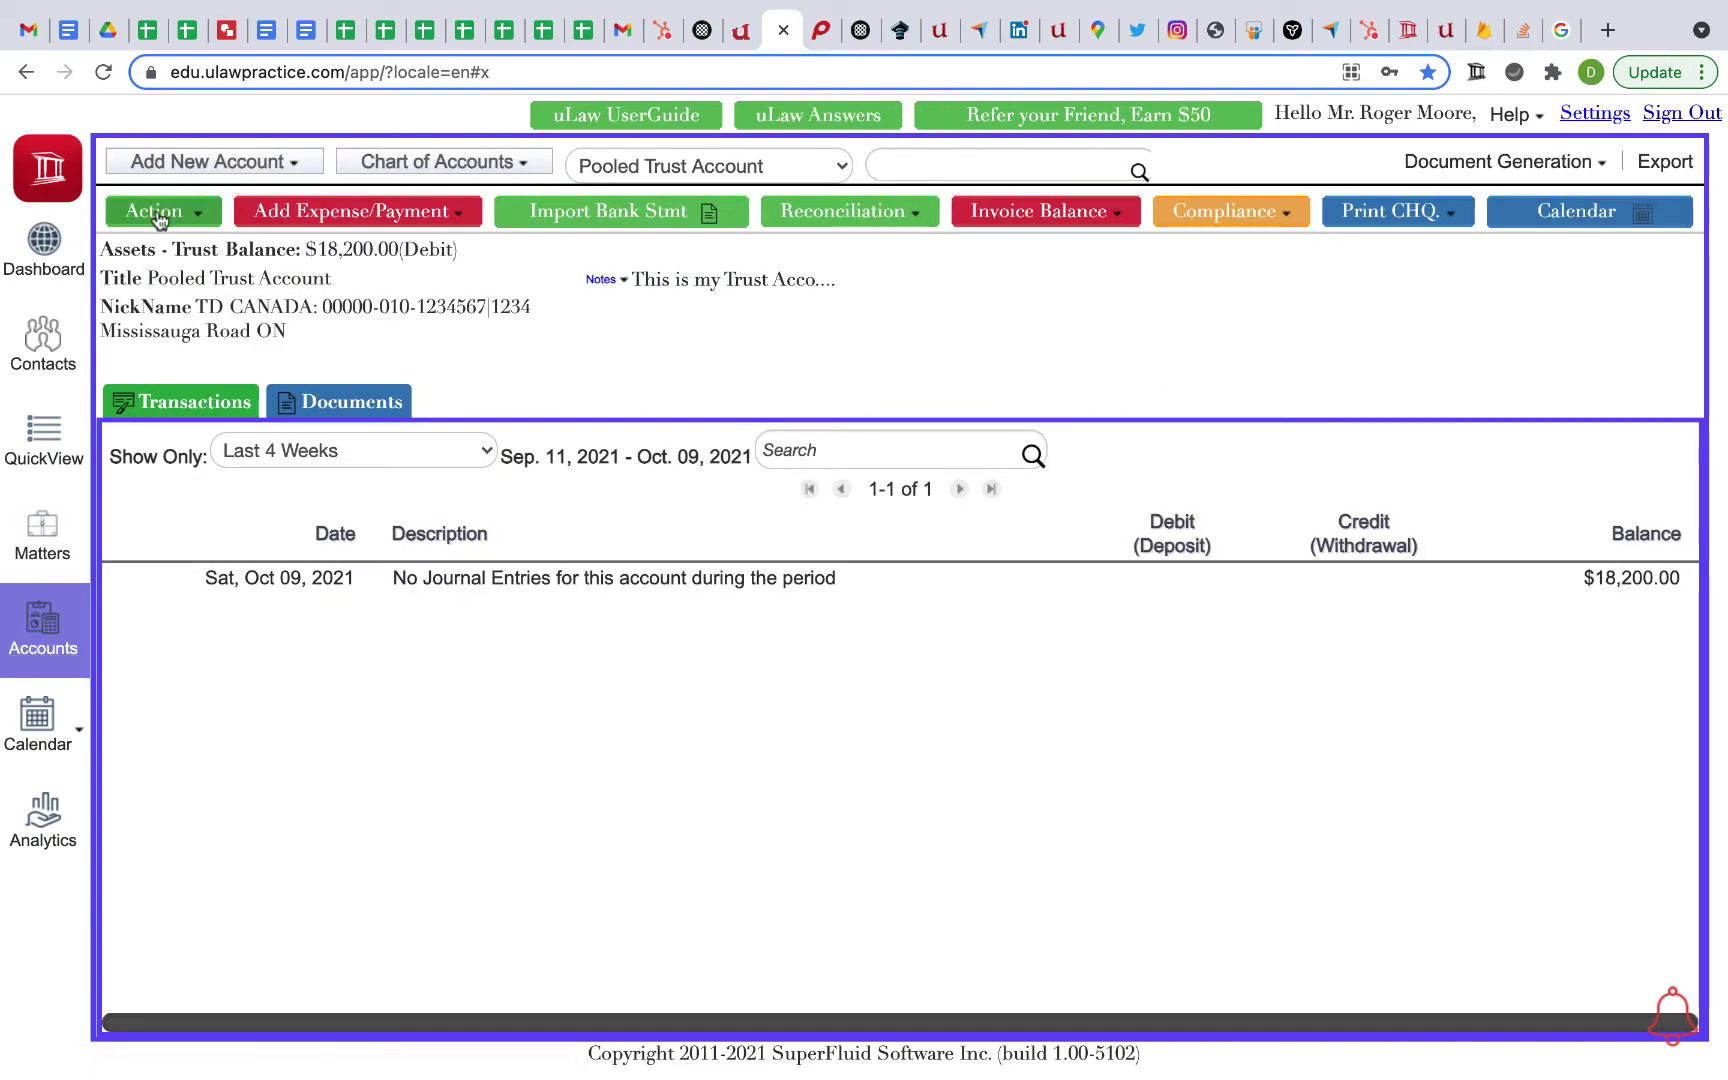
- Review the trust and general bank links in Connect Bank and cancel without changes
left_click(160, 212)
mouse_move(203, 584)
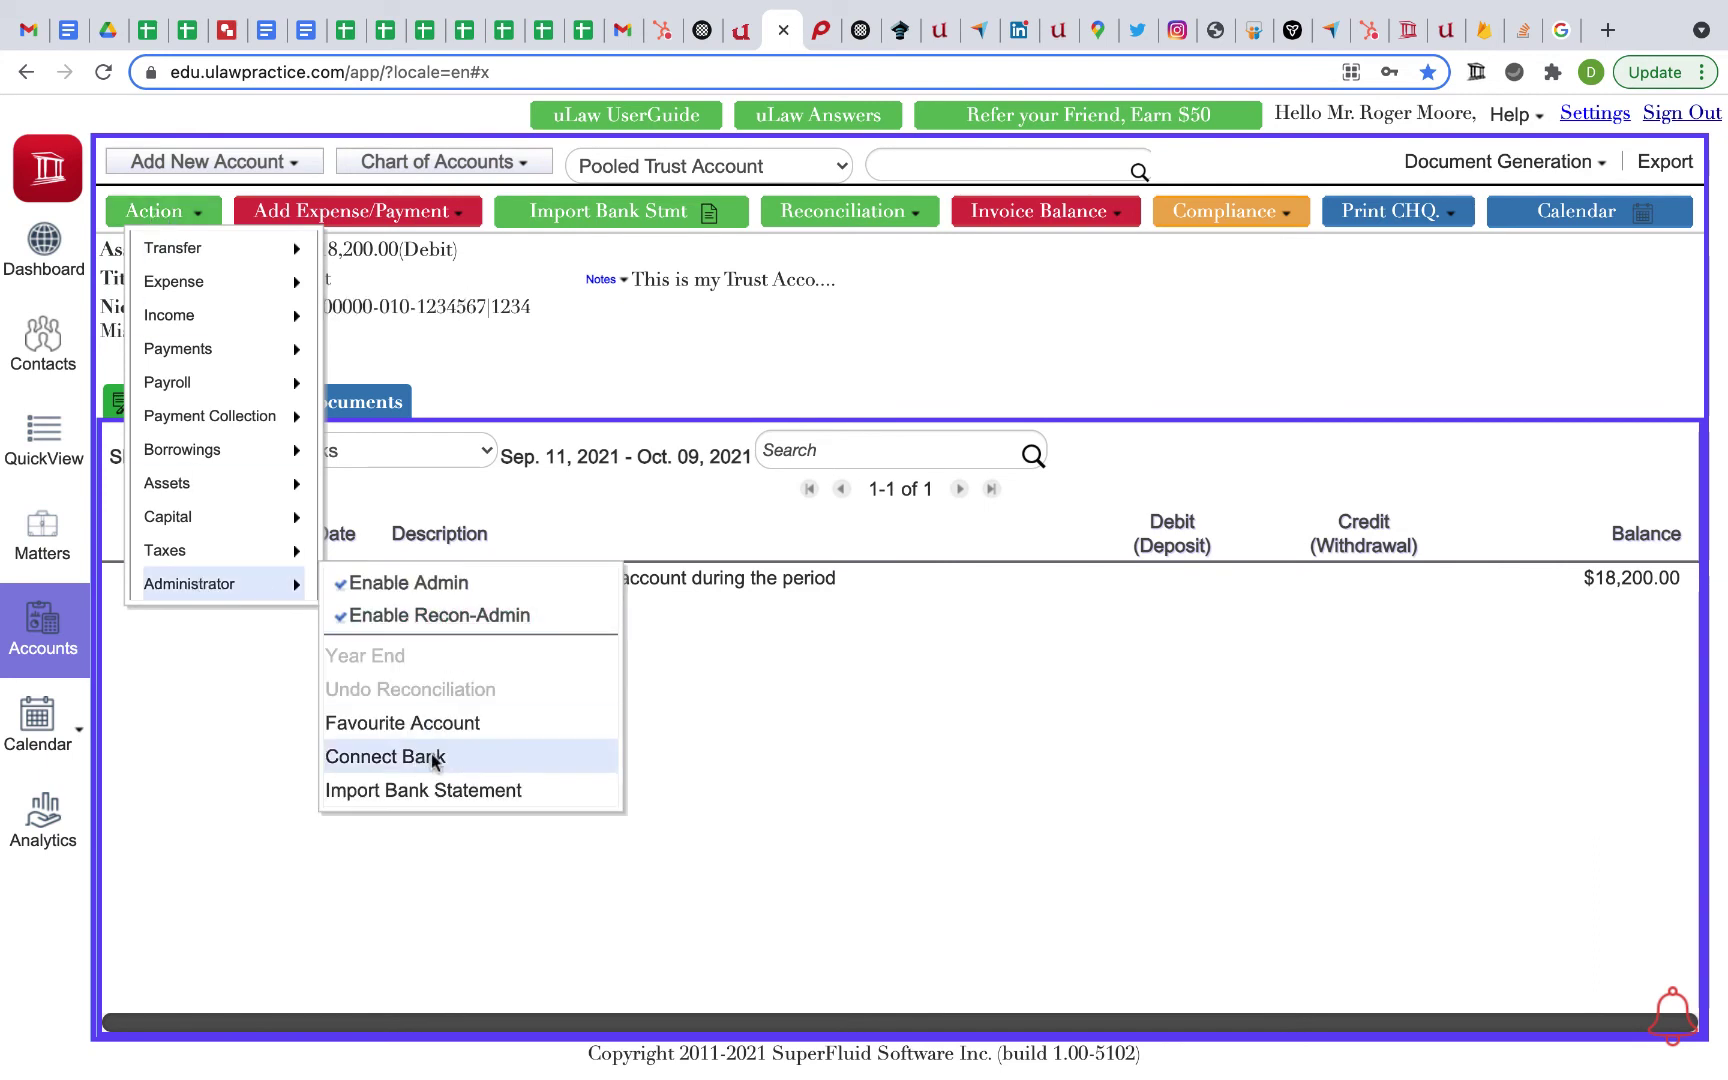
left_click(467, 752)
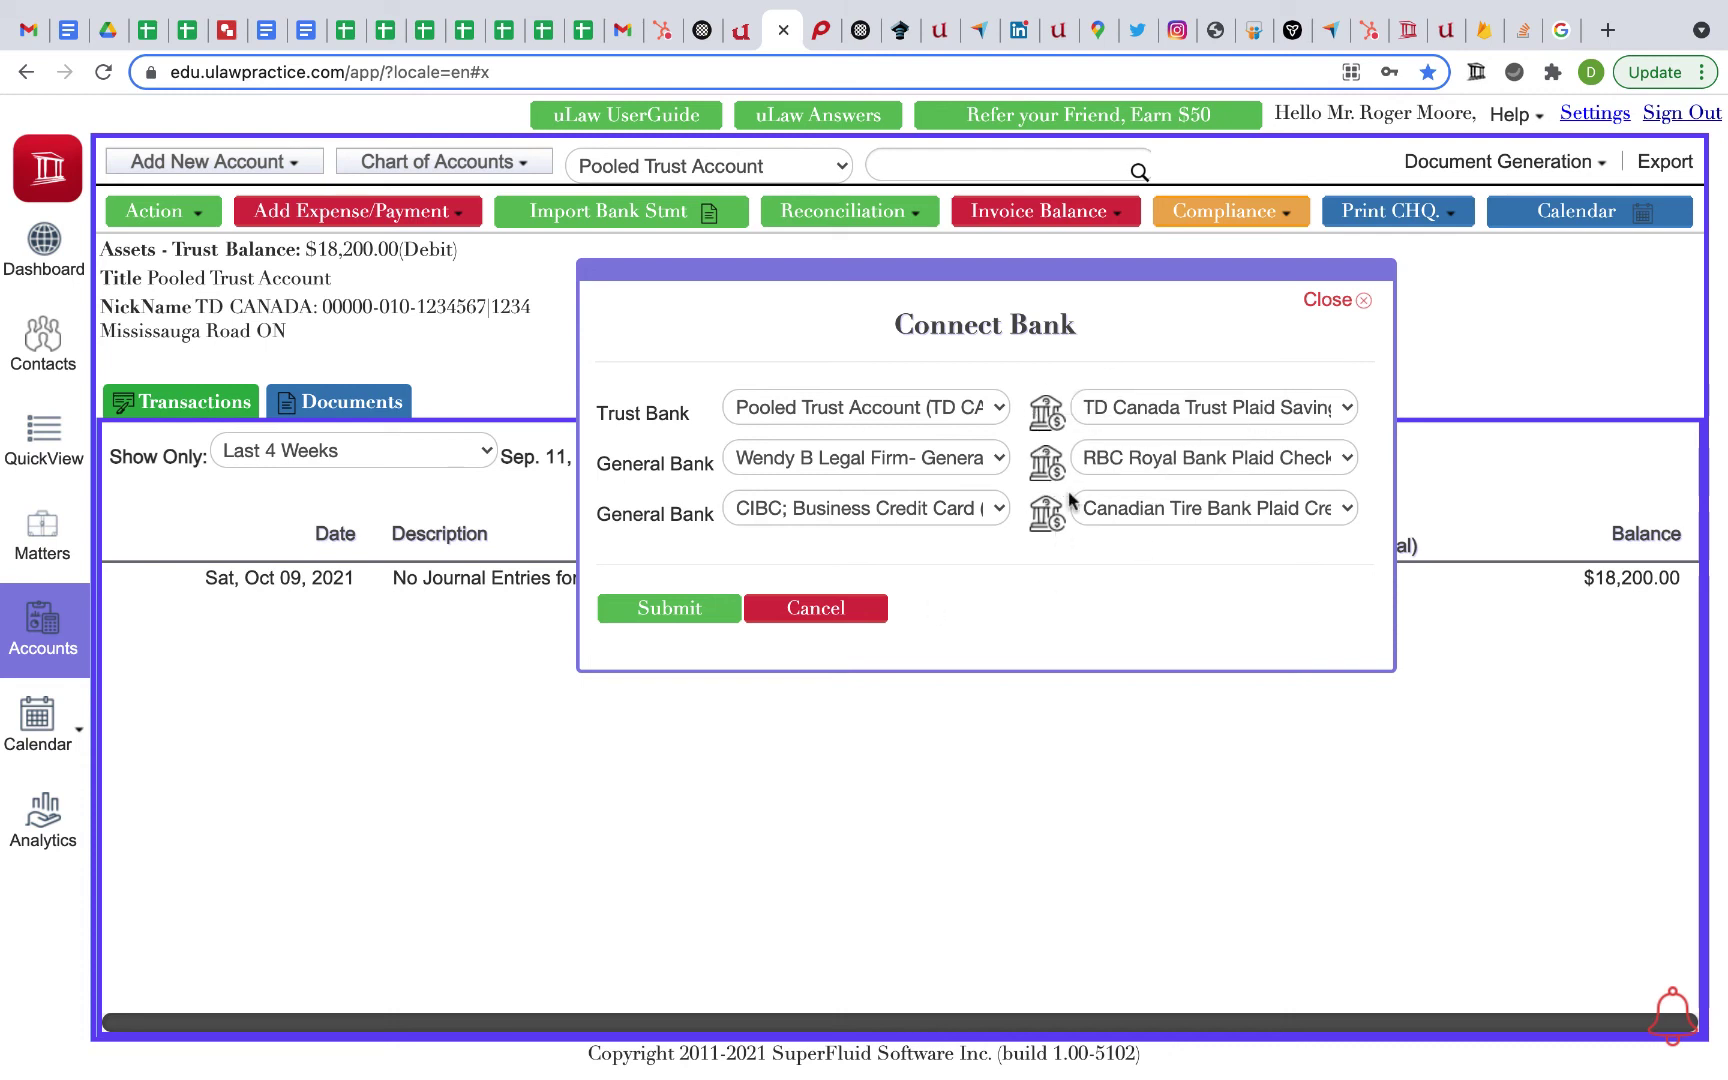
left_click(845, 610)
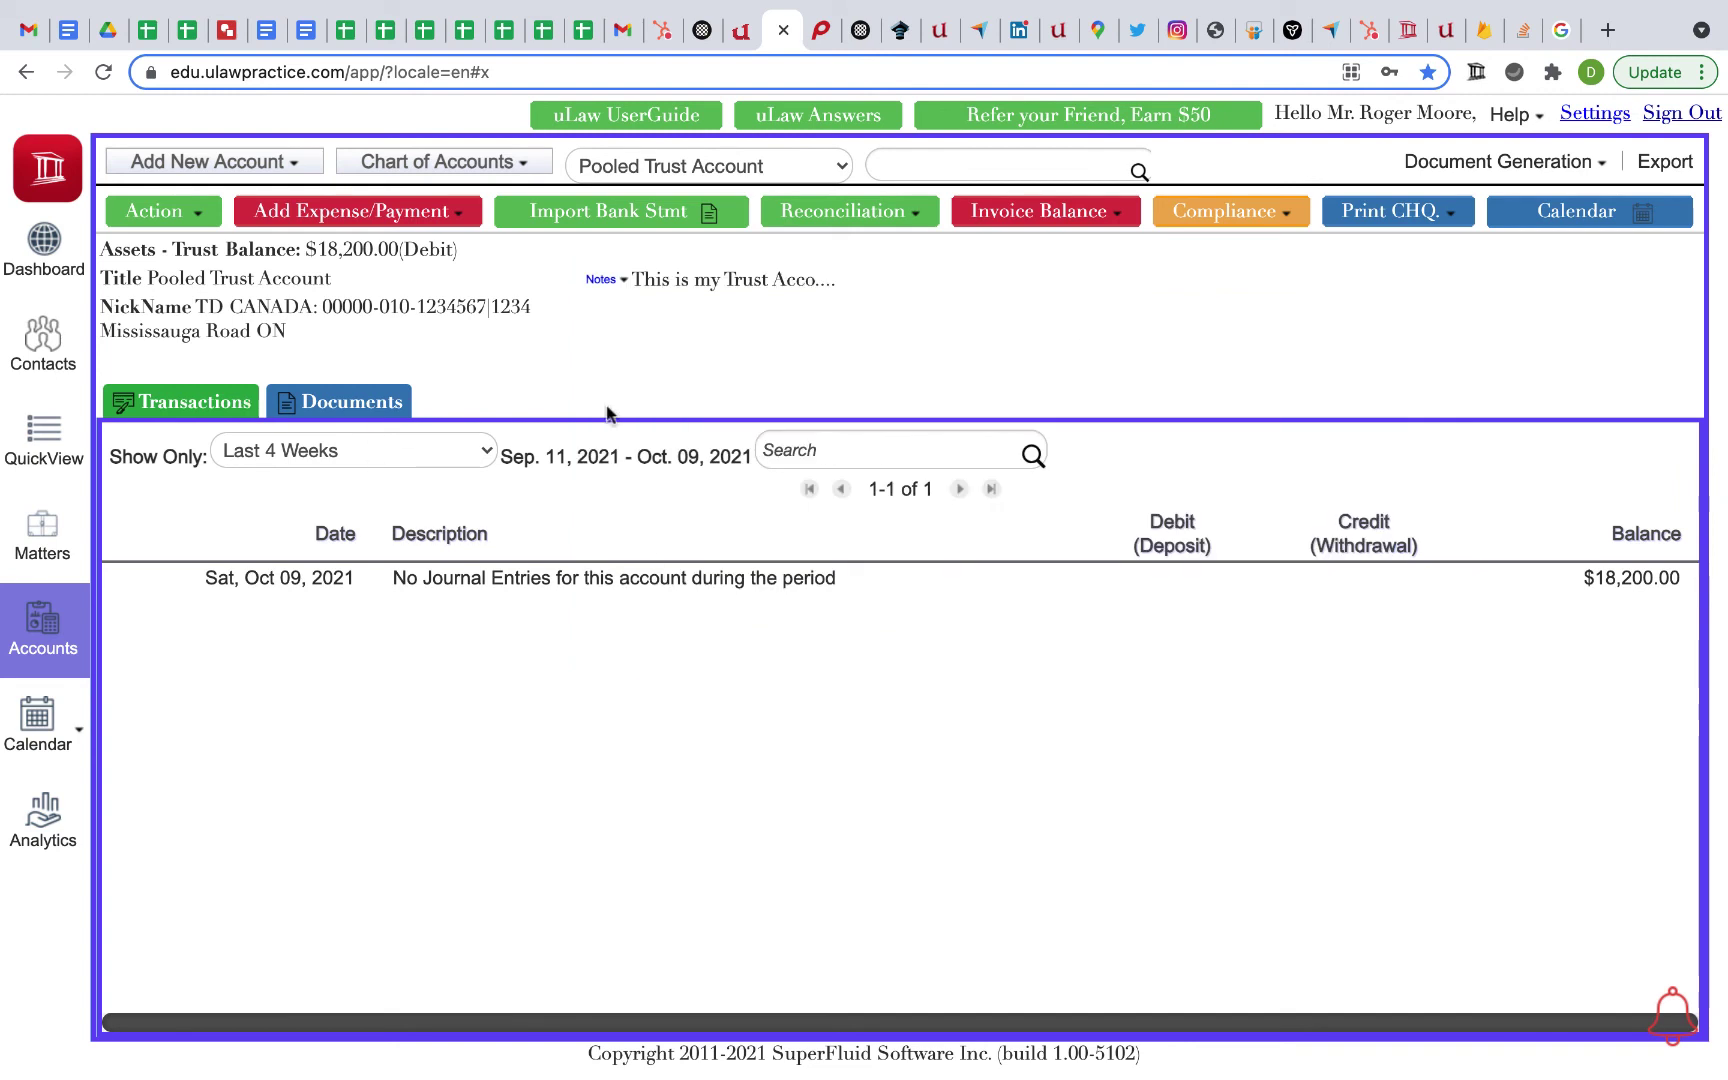
- Open and close the bank statement import panel, then open and close a Trust (Multiple Acc) Reconciliation
left_click(687, 213)
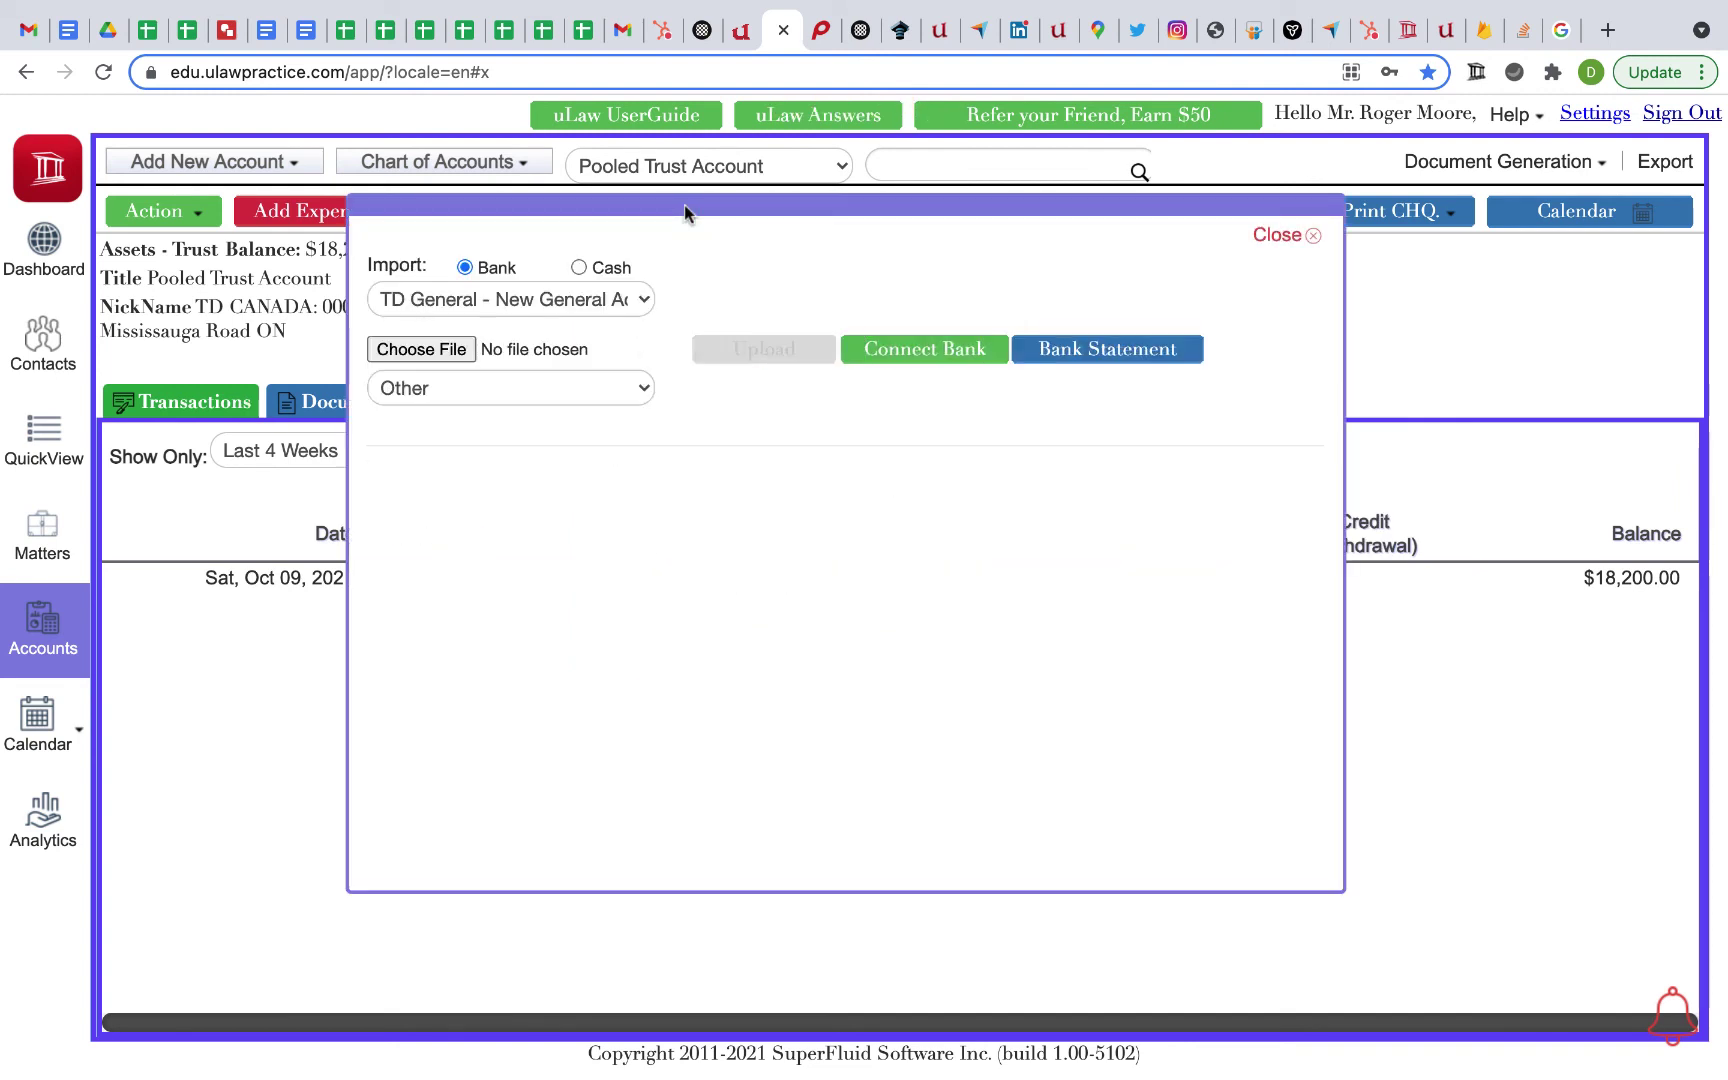
left_click(1280, 236)
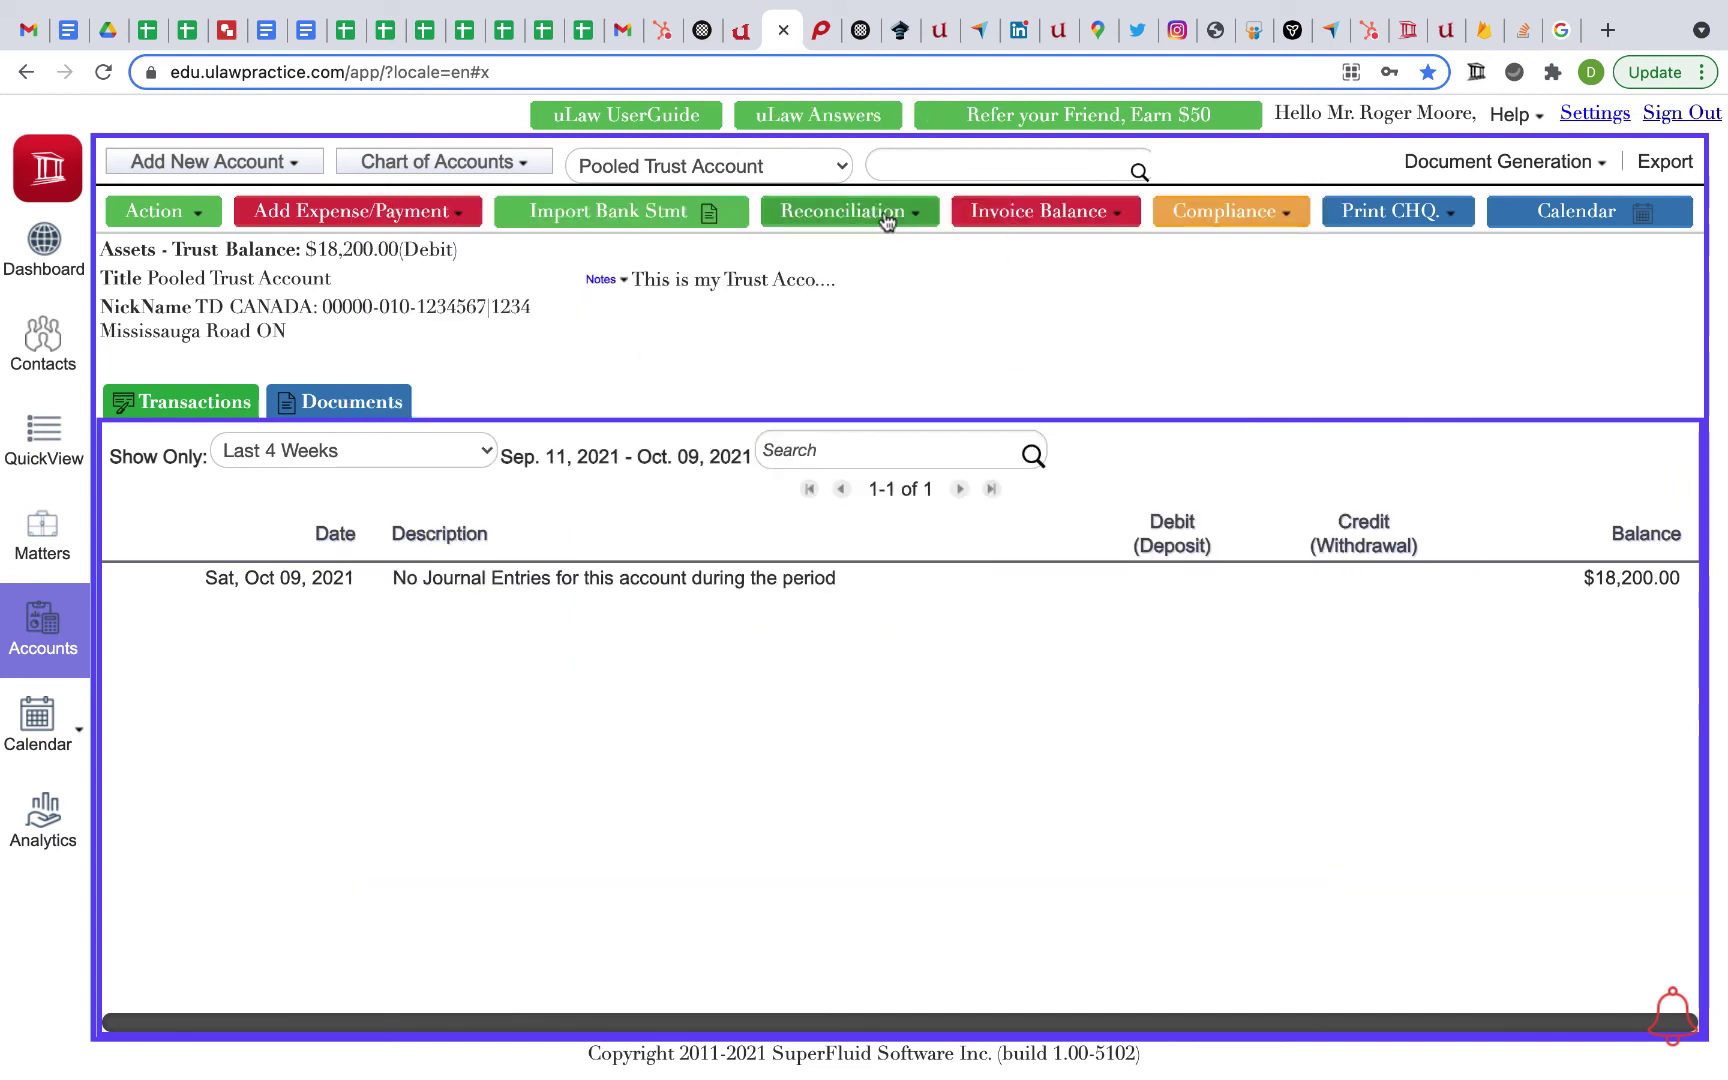
left_click(886, 215)
left_click(883, 316)
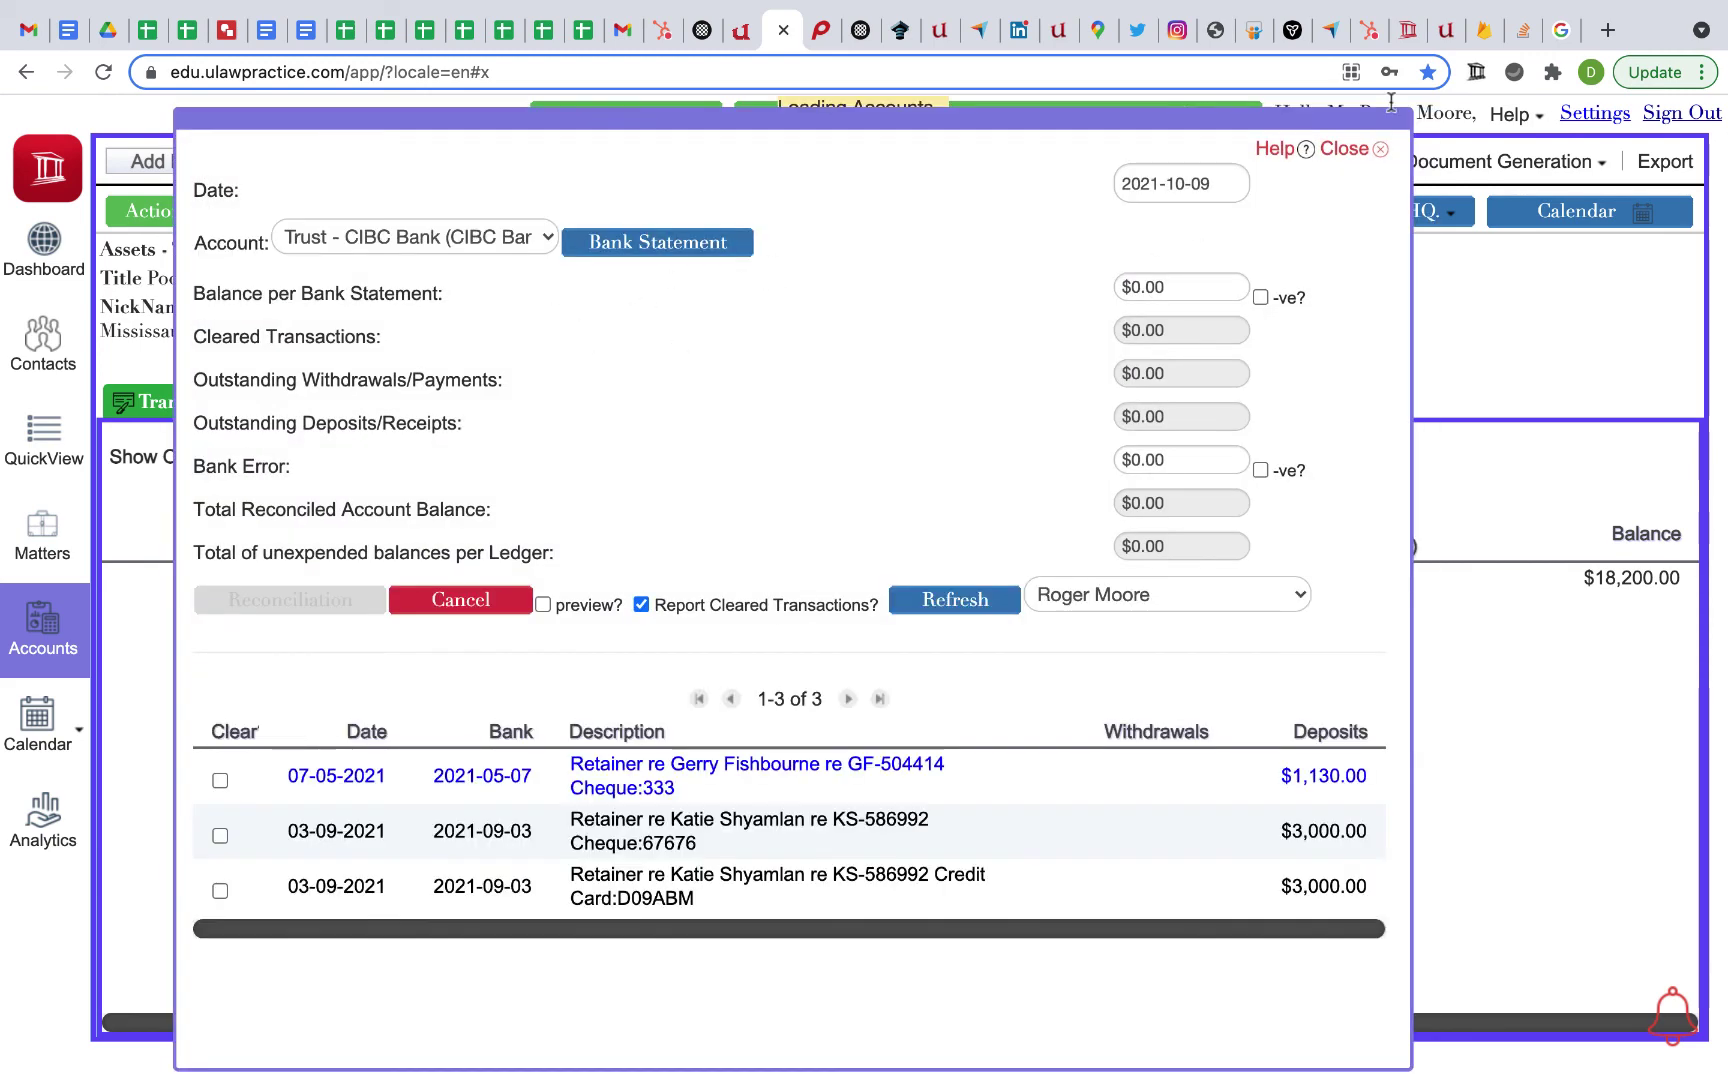
left_click(1344, 149)
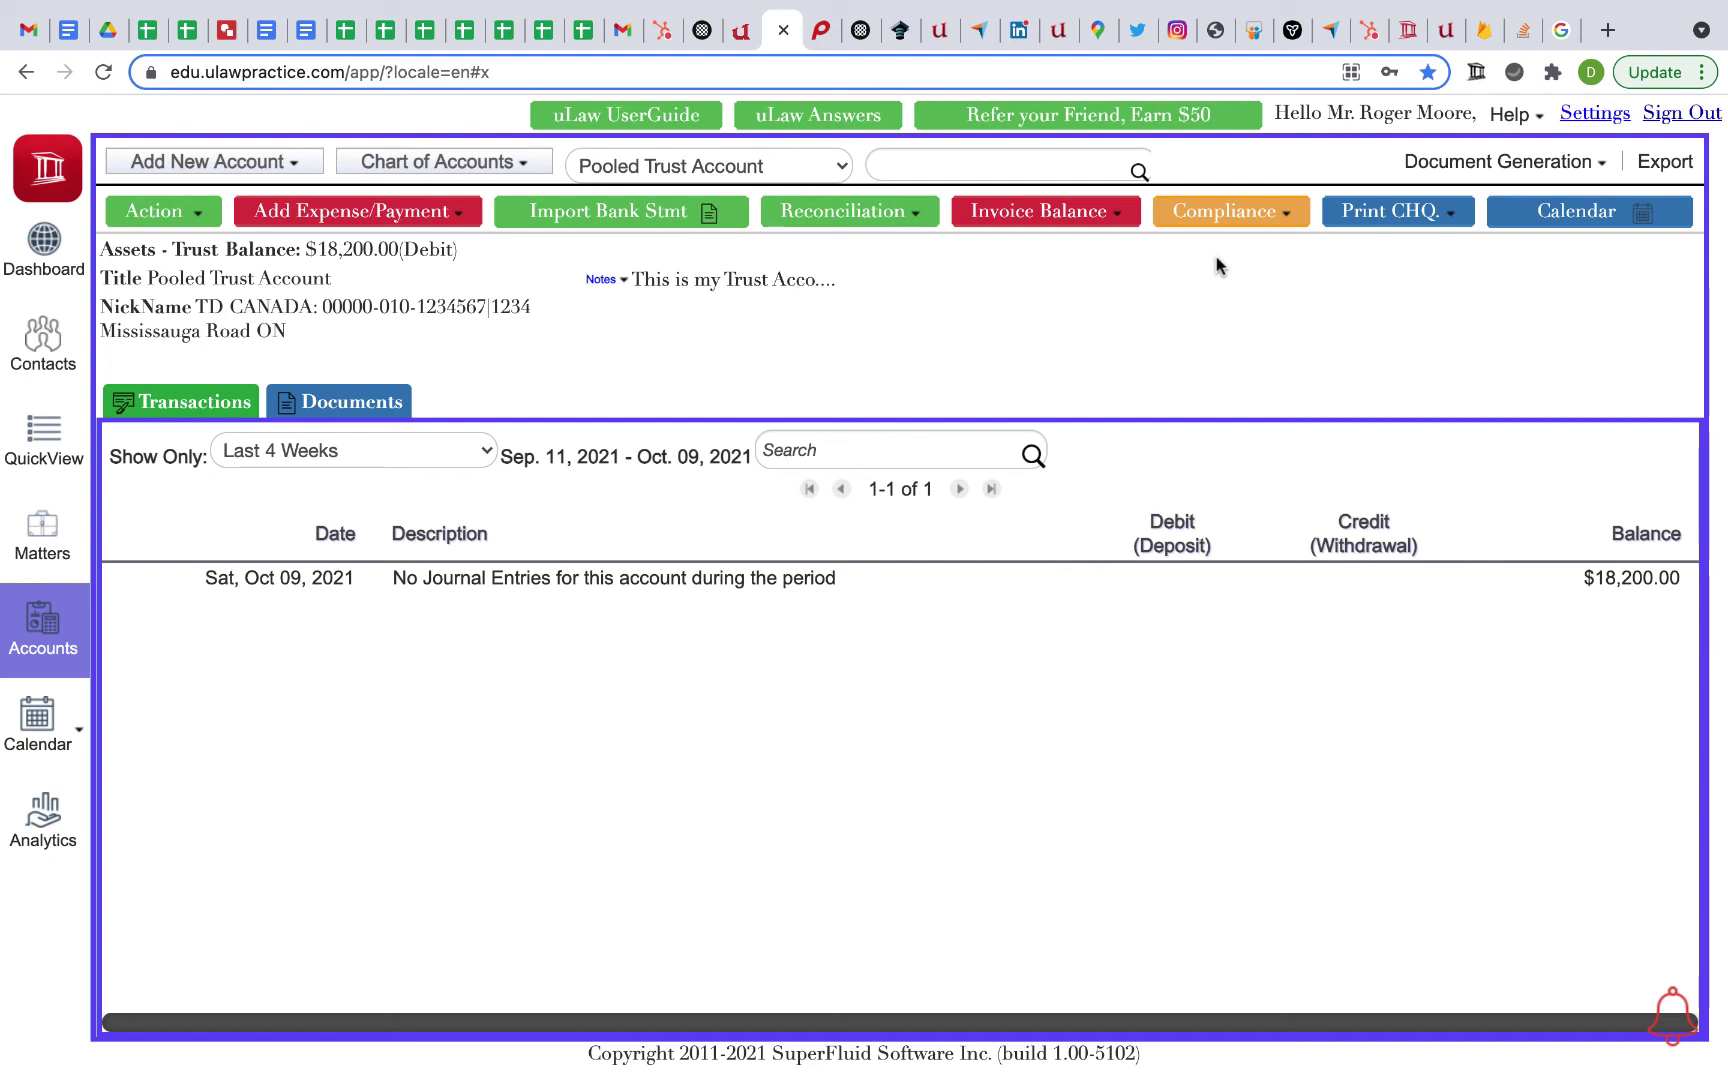
- Show the Action > Administrator submenu with Connect Bank and Import Bank Statement
left_click(180, 215)
mouse_move(200, 583)
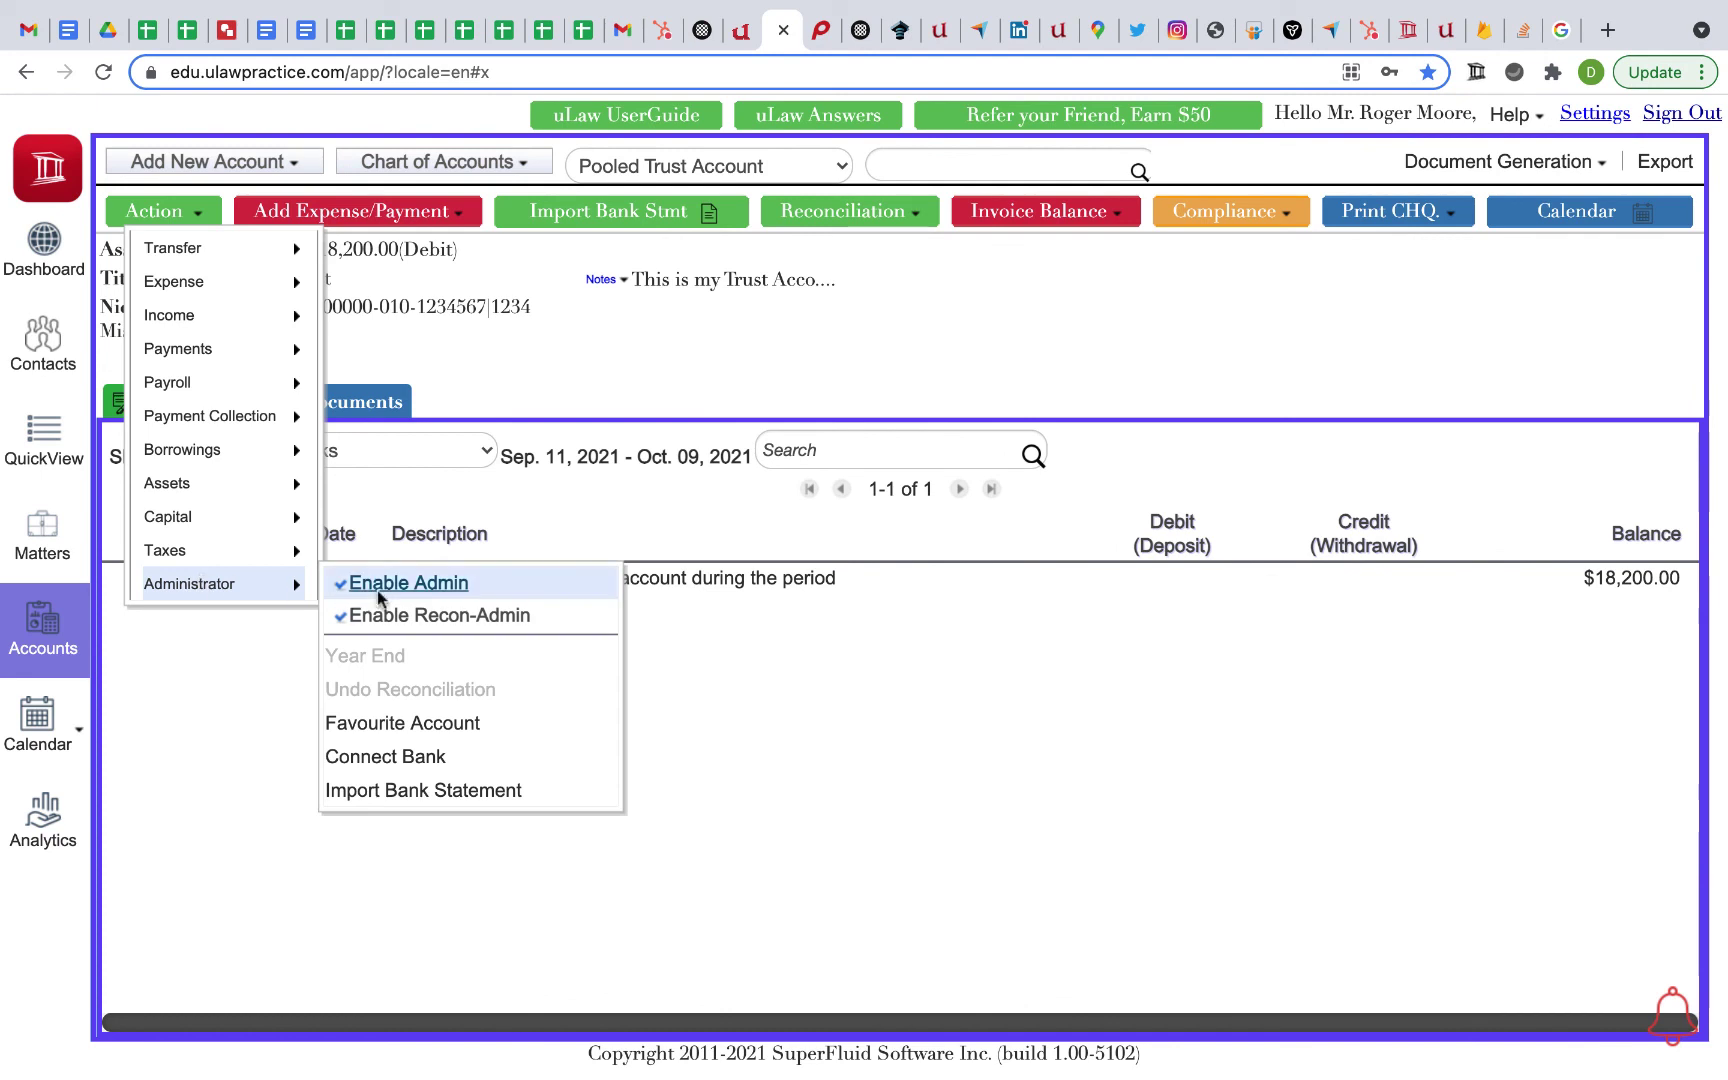